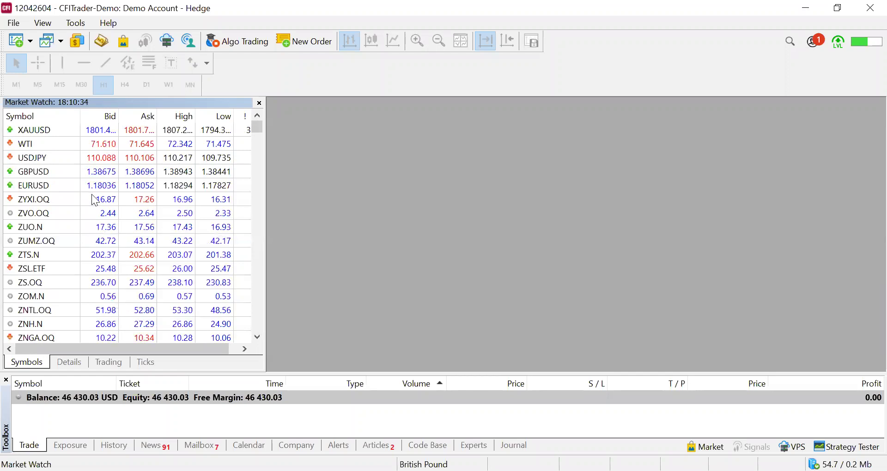
# Step: Hide all symbols from the Market Watch list and add GBPUSD
pyautogui.rightClick(94, 199)
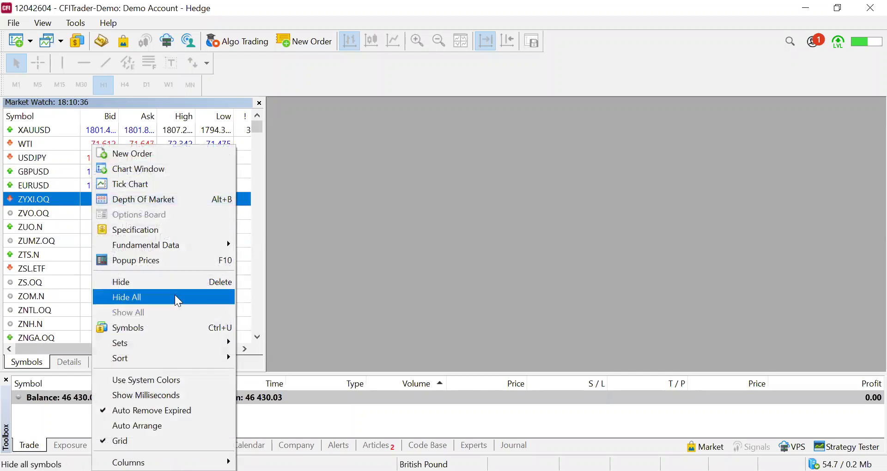
pyautogui.click(182, 292)
pyautogui.click(74, 130)
pyautogui.write('GBPUSd')
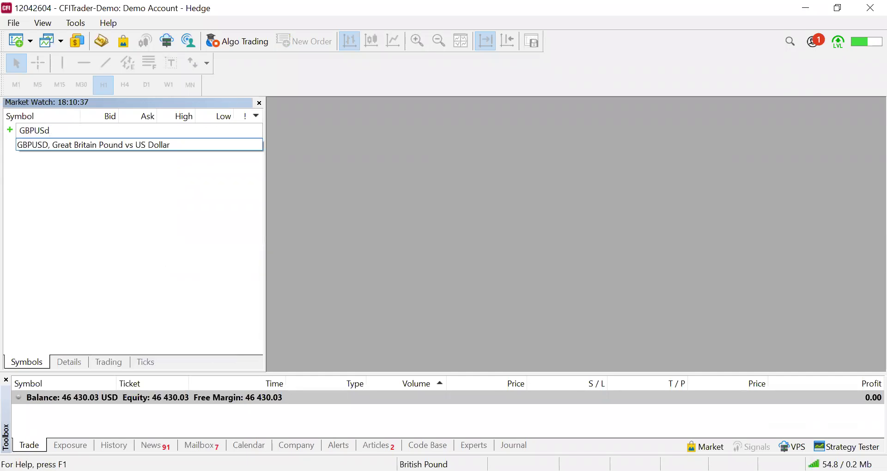
pyautogui.press('Return')
# Step: Add the XAUUSD symbol to the Market Watch list
pyautogui.click(71, 141)
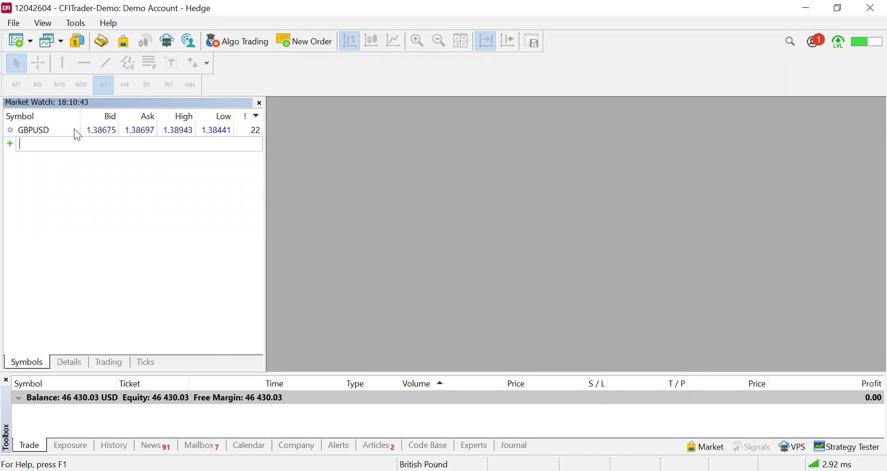
pyautogui.write('XAUUSD')
pyautogui.press('Down')
pyautogui.press('Return')
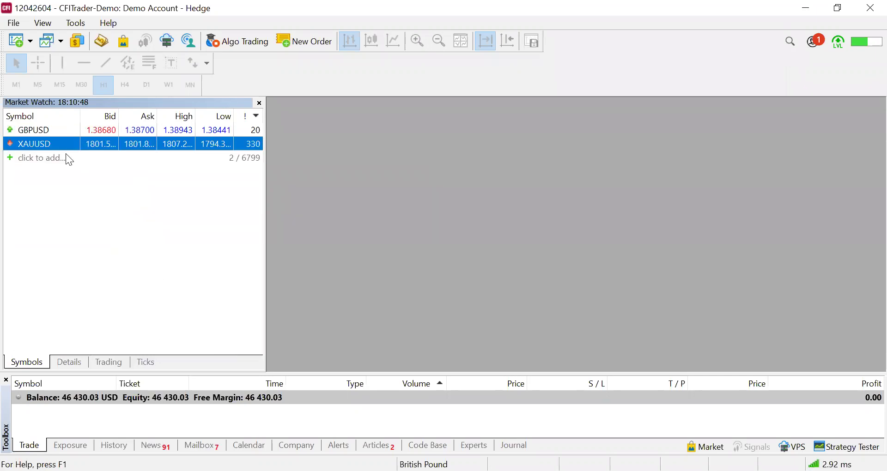
# Step: Add the US30_SPOT symbol to the Market Watch list
pyautogui.click(66, 154)
pyautogui.write('US30_SPOT')
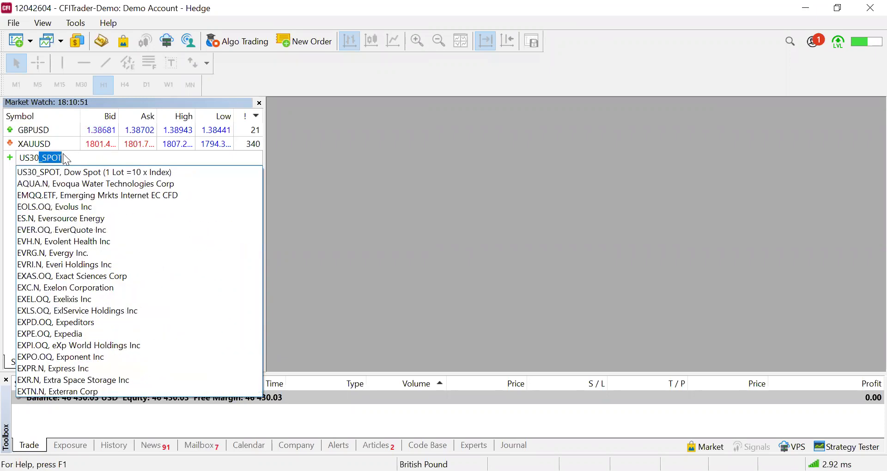
pyautogui.press('Return')
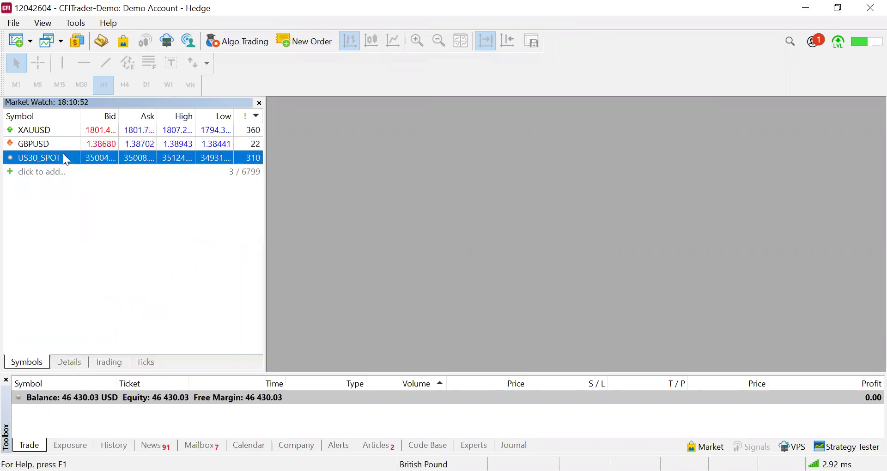
pyautogui.click(57, 176)
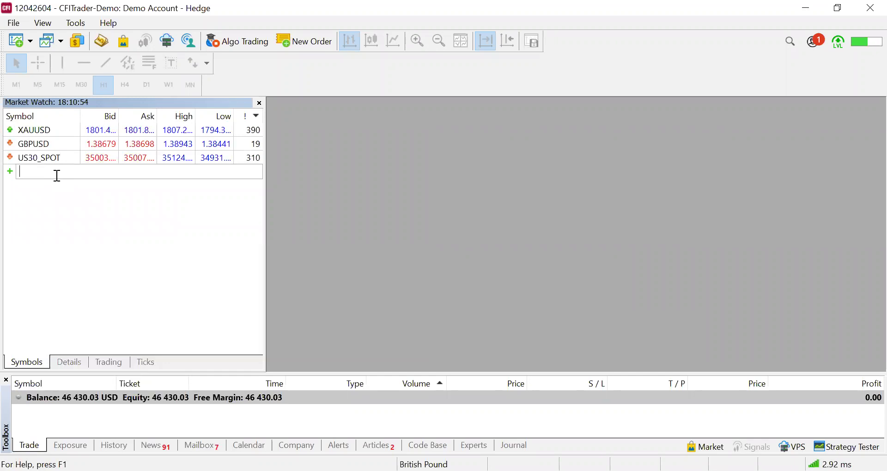
pyautogui.click(68, 241)
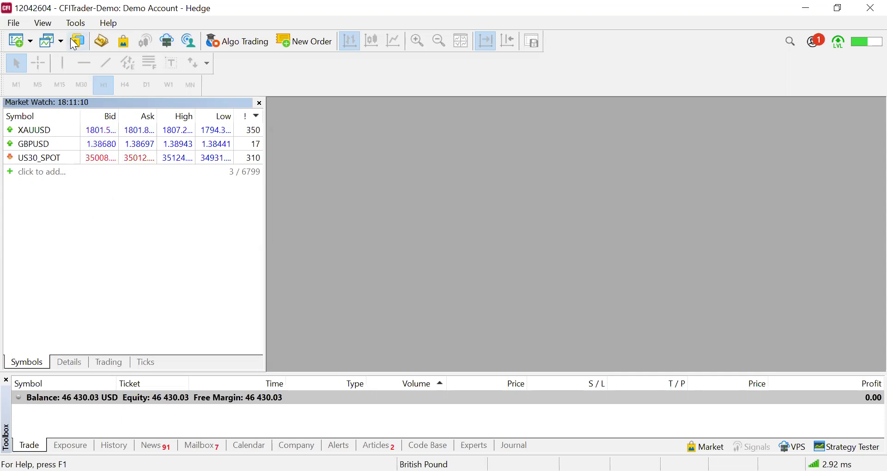
pyautogui.rightClick(100, 212)
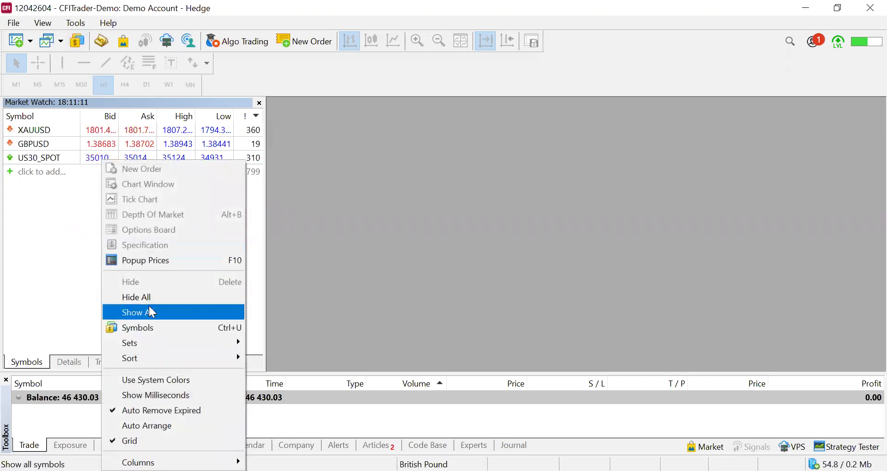
pyautogui.click(163, 335)
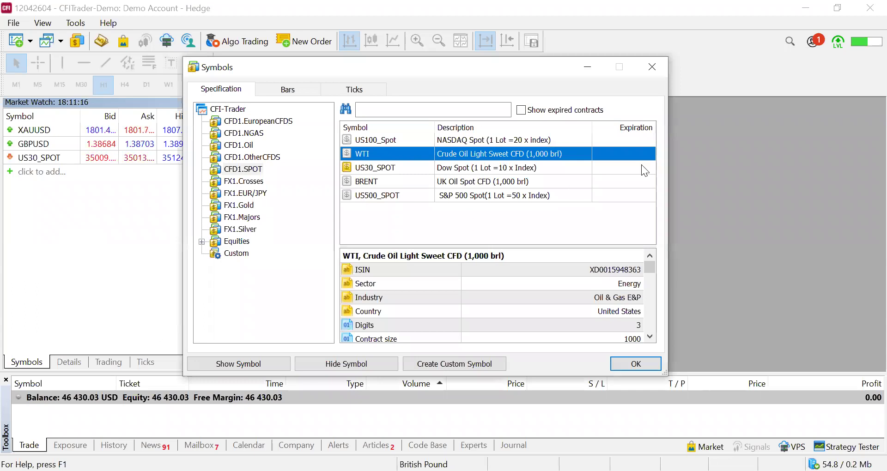
pyautogui.click(655, 73)
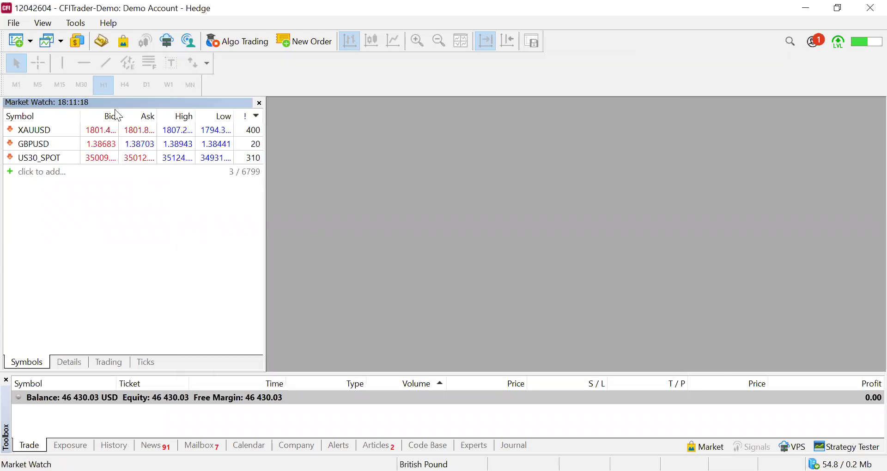
# Step: Show the WTI crude oil symbol in Market Watch by enabling it in the full symbols catalogue
pyautogui.click(79, 37)
pyautogui.click(81, 42)
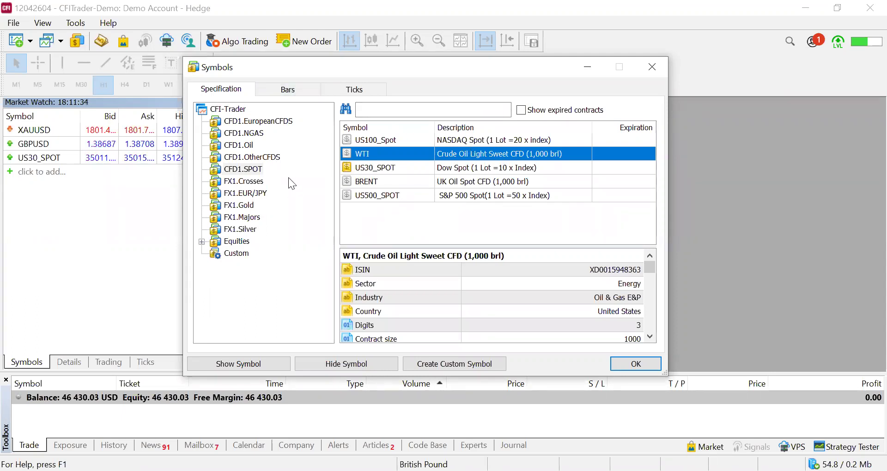
pyautogui.doubleClick(348, 155)
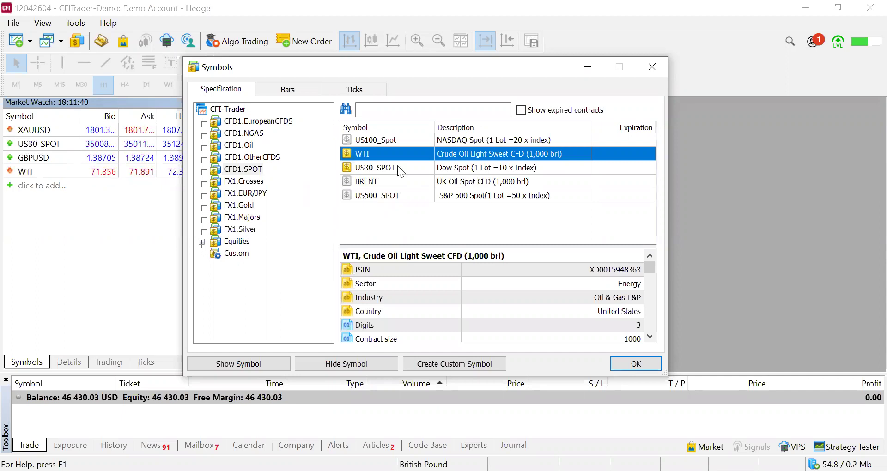
pyautogui.click(641, 363)
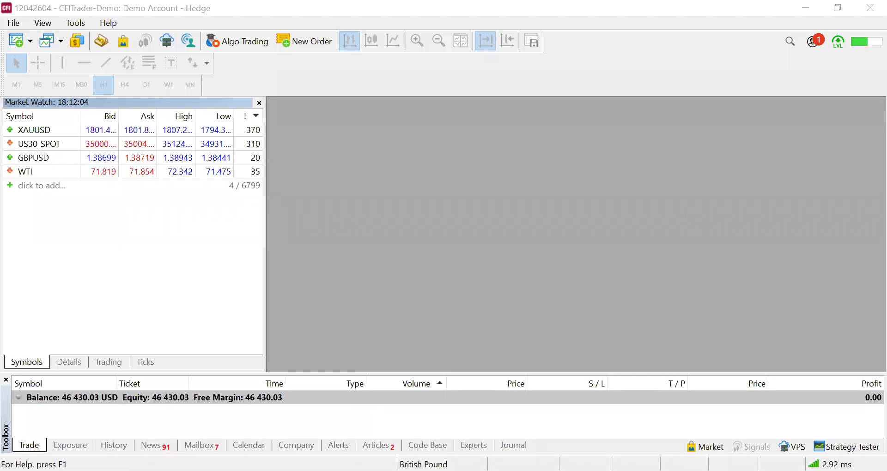
pyautogui.click(531, 232)
pyautogui.click(159, 232)
pyautogui.click(218, 237)
pyautogui.click(99, 236)
pyautogui.click(79, 309)
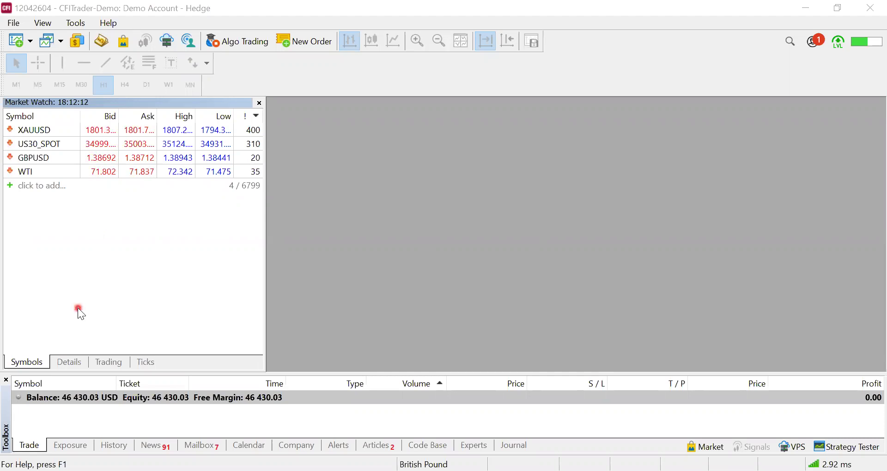
pyautogui.click(76, 344)
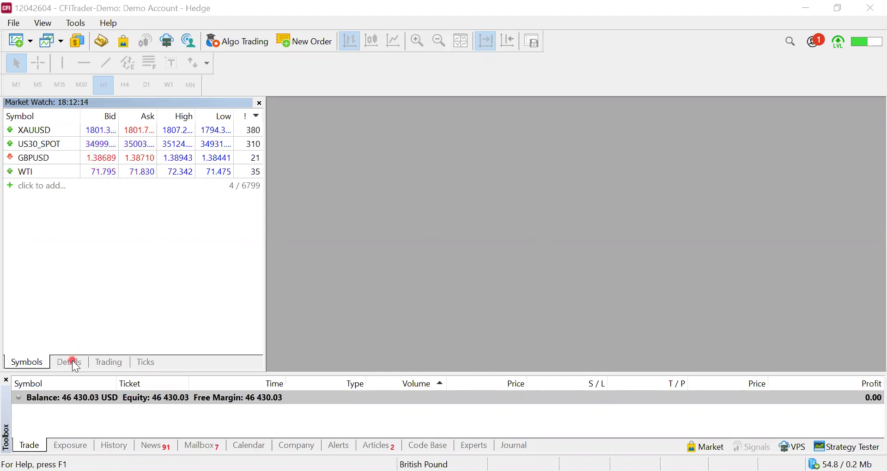
# Step: Examine the detailed market data for WTI, including its initial and maintenance margin
pyautogui.click(72, 361)
pyautogui.click(111, 208)
pyautogui.scroll(-1, 111, 207)
pyautogui.scroll(1, 111, 207)
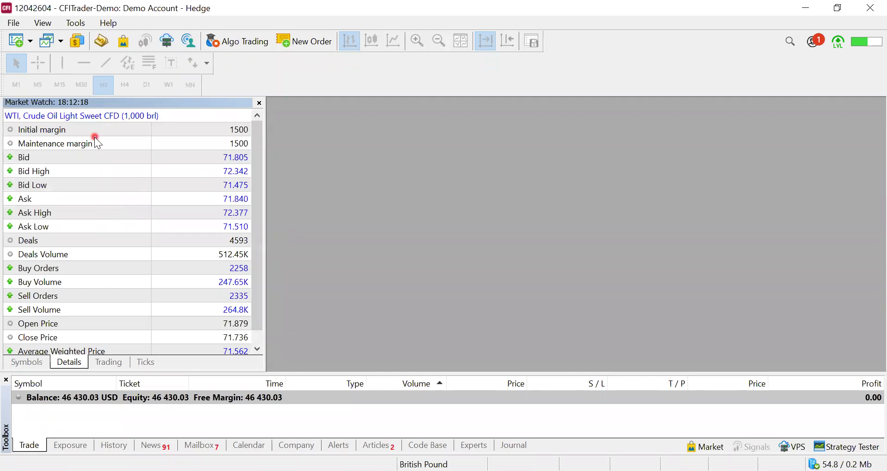
pyautogui.click(114, 145)
# Step: Select GBPUSD in the symbol list and examine its detailed market data
pyautogui.click(38, 363)
pyautogui.click(49, 162)
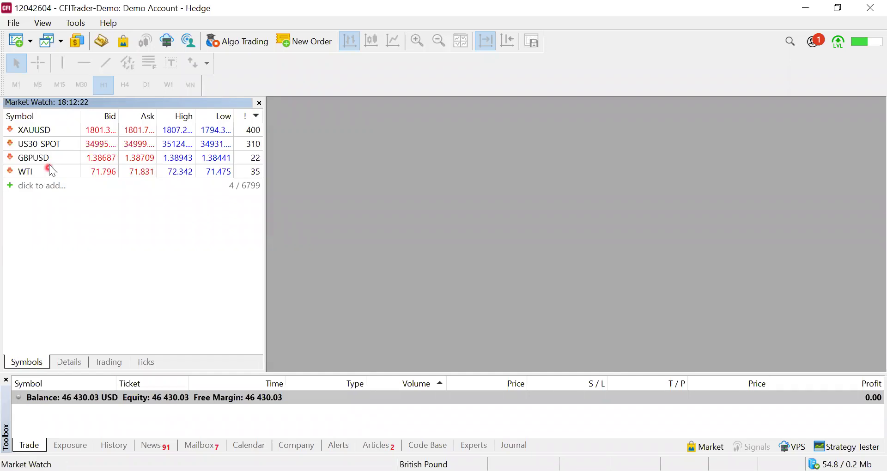
pyautogui.click(75, 364)
pyautogui.click(73, 152)
pyautogui.click(38, 363)
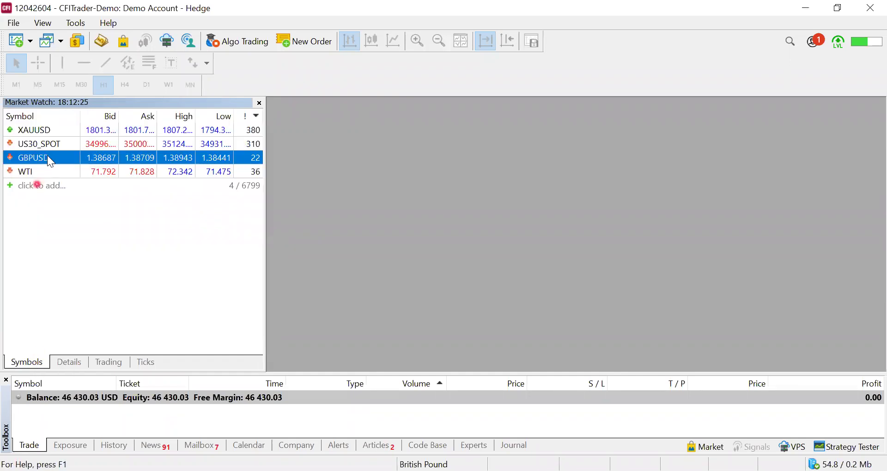
pyautogui.click(81, 368)
pyautogui.click(82, 291)
pyautogui.click(107, 201)
pyautogui.click(82, 121)
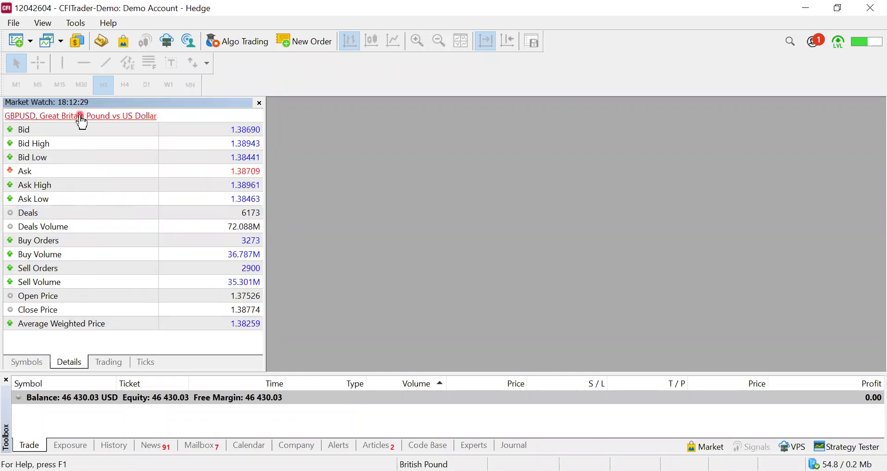
pyautogui.click(49, 271)
# Step: Review the one-click trading tiles of the listed symbols, with their buy and sell prices, spreads and swaps
pyautogui.click(115, 371)
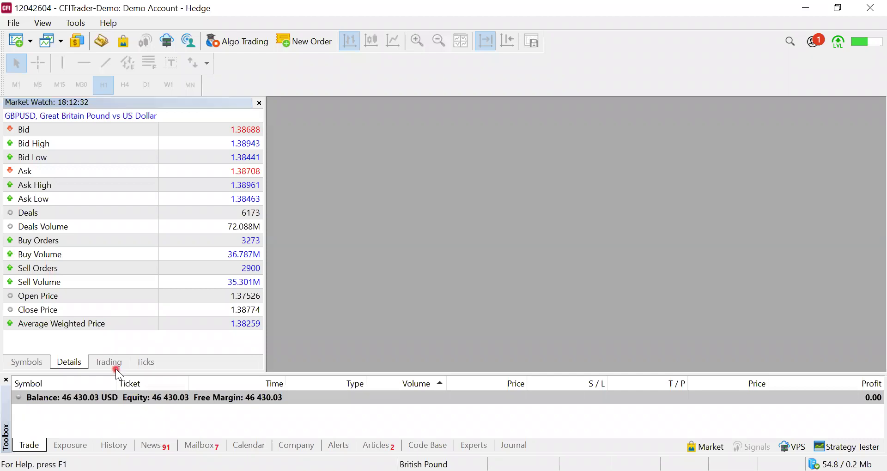
pyautogui.click(114, 360)
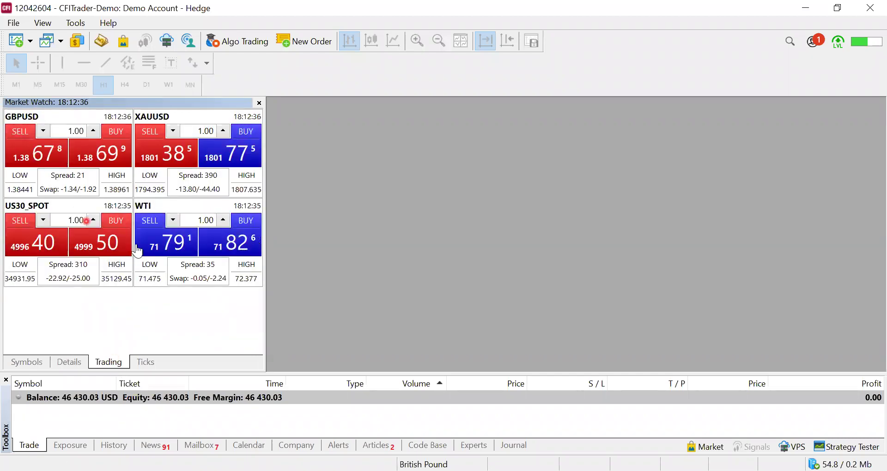
pyautogui.click(69, 177)
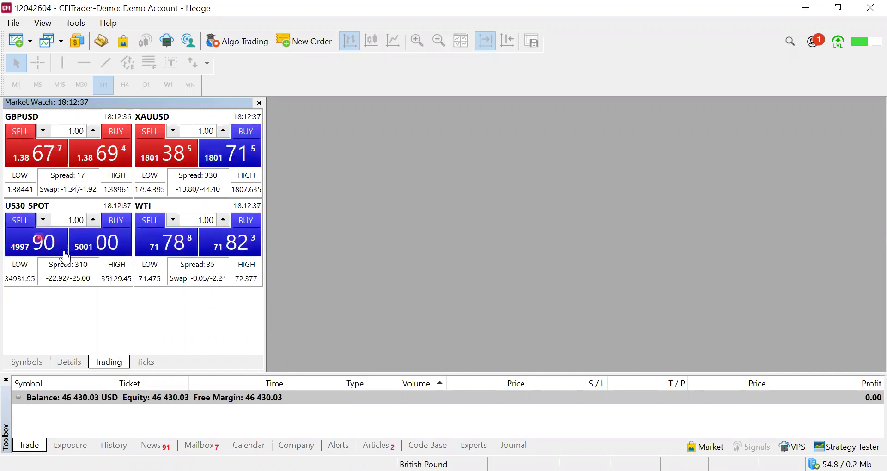
pyautogui.click(115, 253)
pyautogui.click(117, 303)
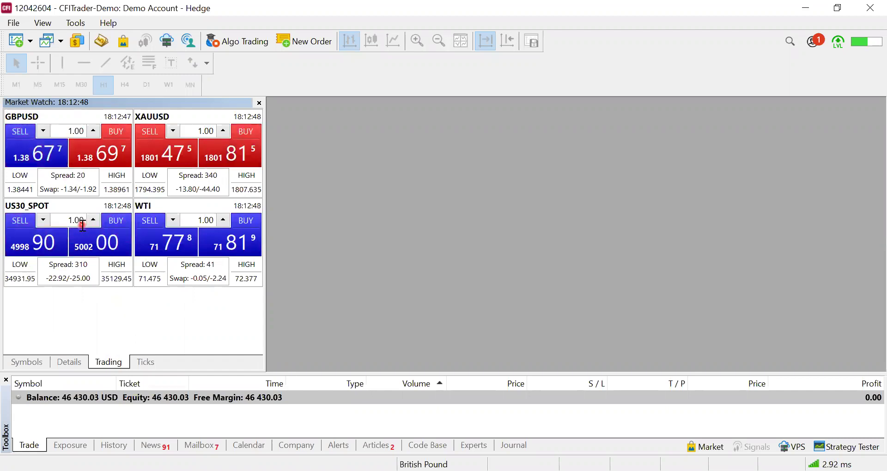
pyautogui.click(117, 210)
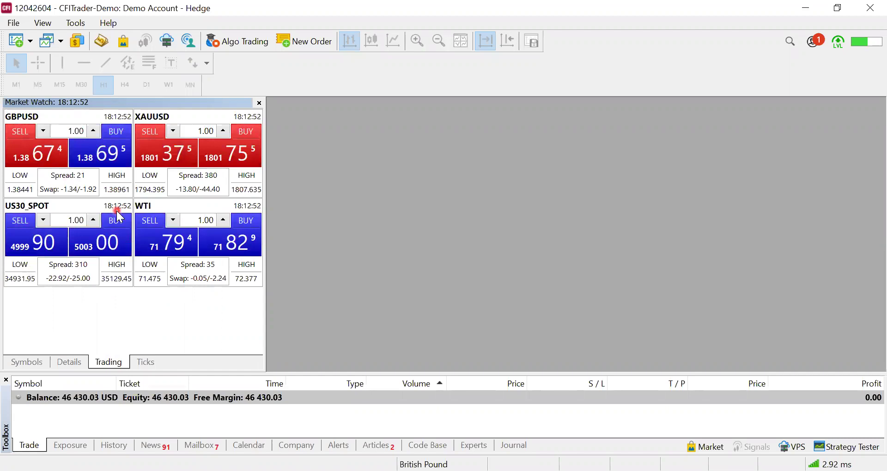
pyautogui.click(117, 317)
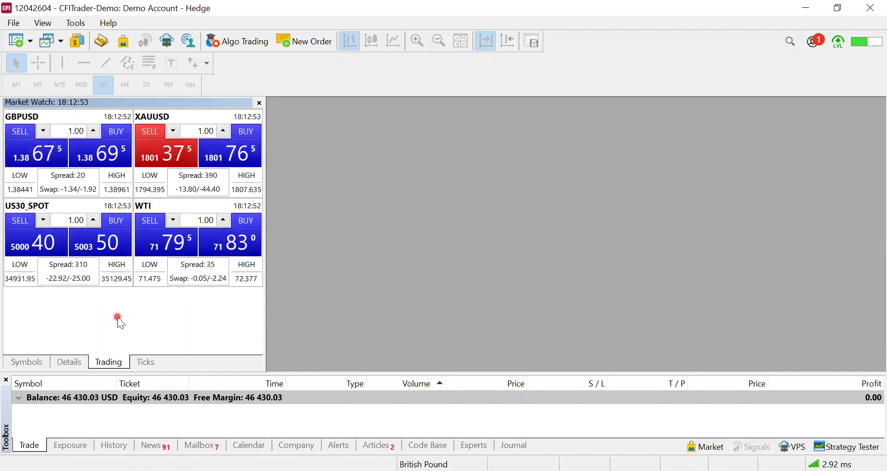
# Step: View the GBPUSD tick chart in Market Watch and return to the symbol list
pyautogui.click(146, 364)
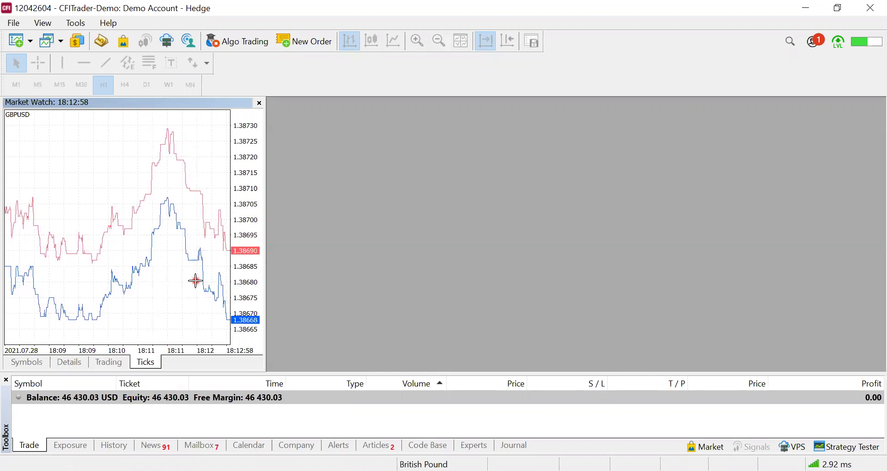
pyautogui.click(301, 314)
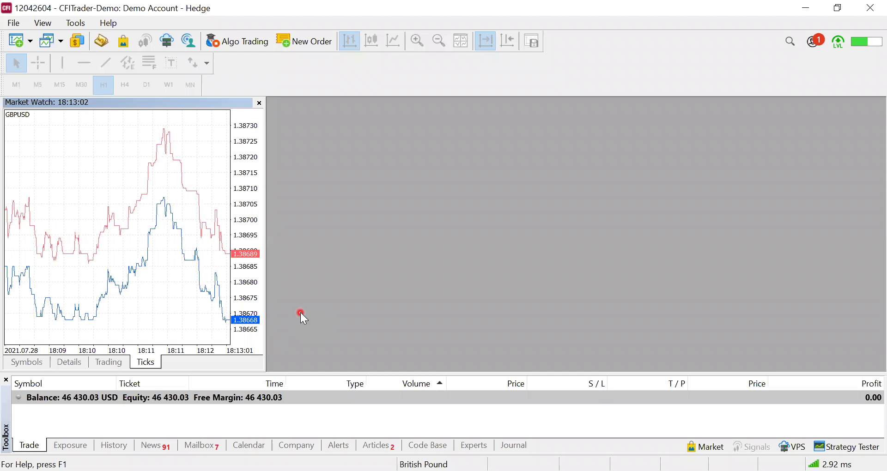
pyautogui.click(25, 365)
pyautogui.click(97, 250)
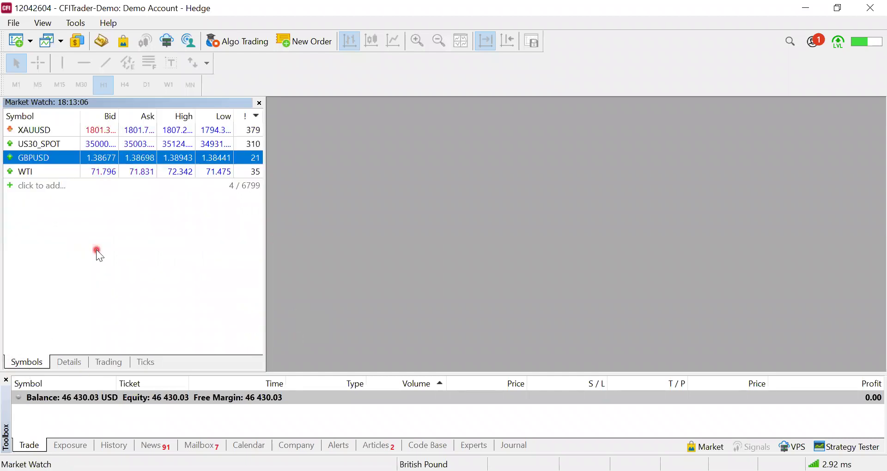
pyautogui.click(115, 158)
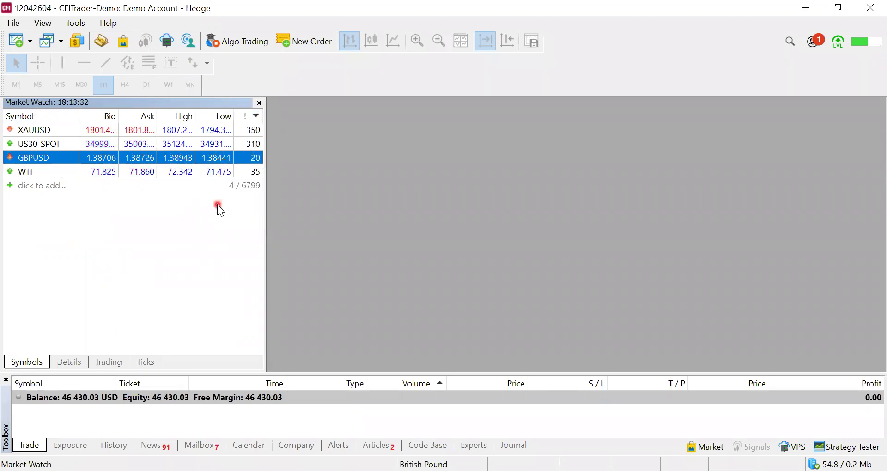
pyautogui.click(48, 173)
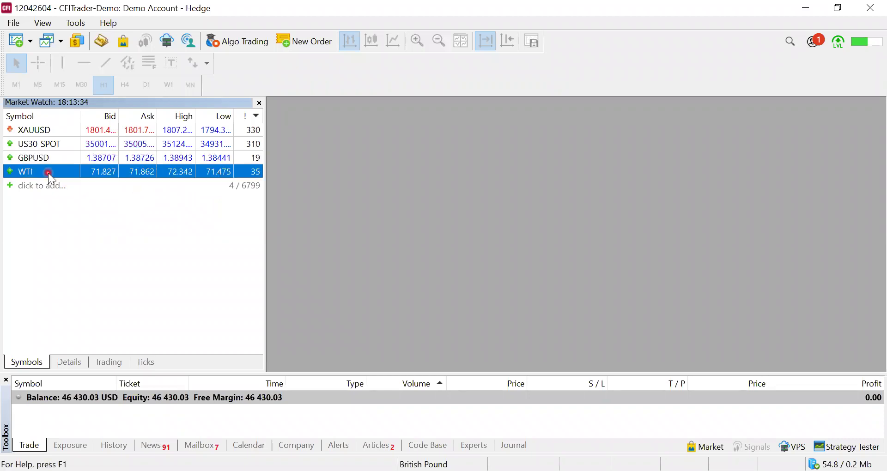
pyautogui.moveTo(53, 174)
pyautogui.click(66, 160)
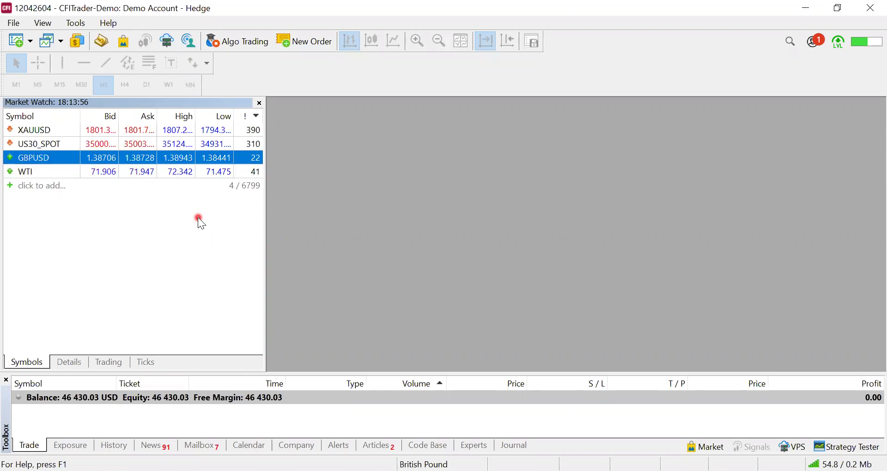
# Step: Hide the Spread column in the Market Watch list
pyautogui.rightClick(132, 161)
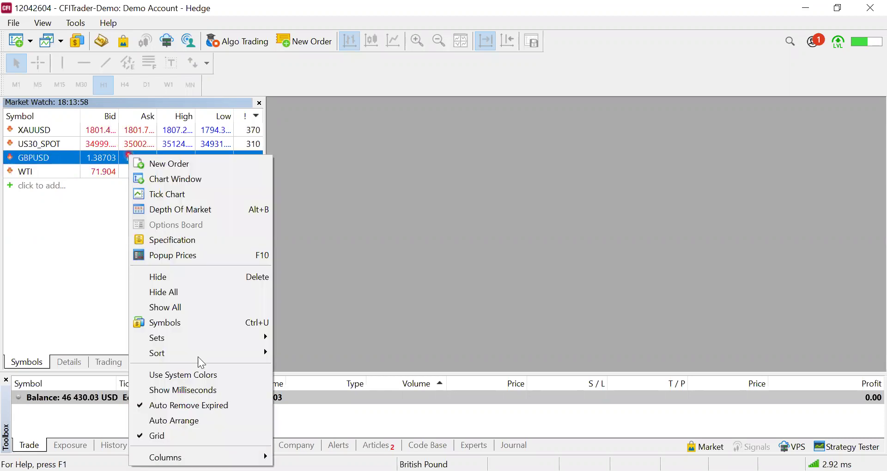
pyautogui.moveTo(208, 458)
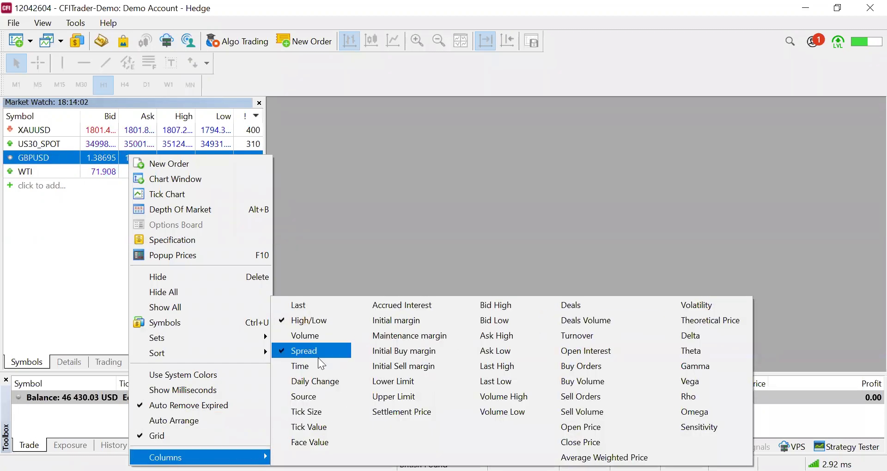
pyautogui.click(337, 347)
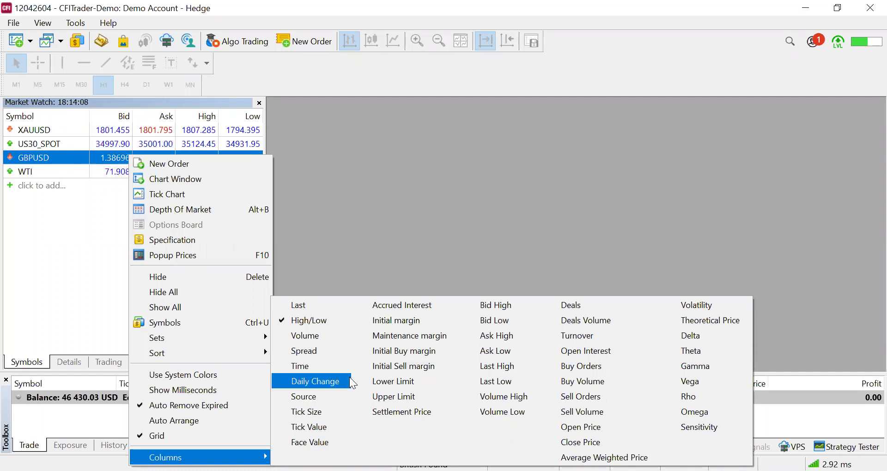
# Step: Show the Spread column in the Market Watch list again
pyautogui.click(348, 357)
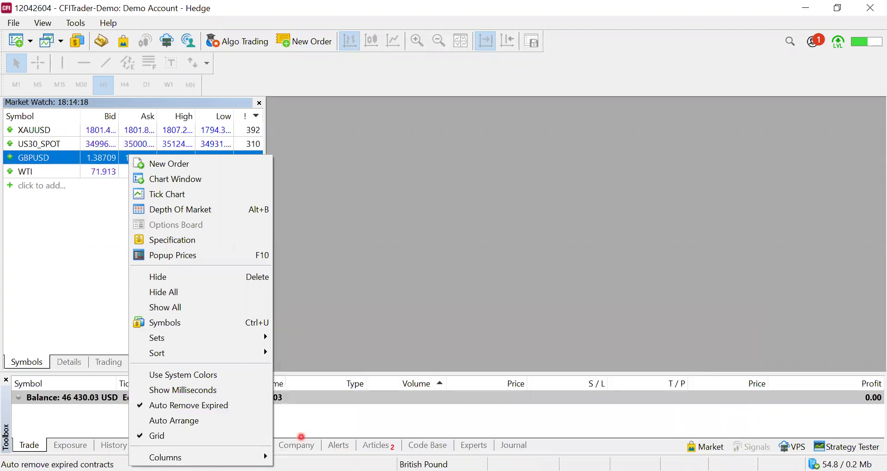
pyautogui.moveTo(199, 457)
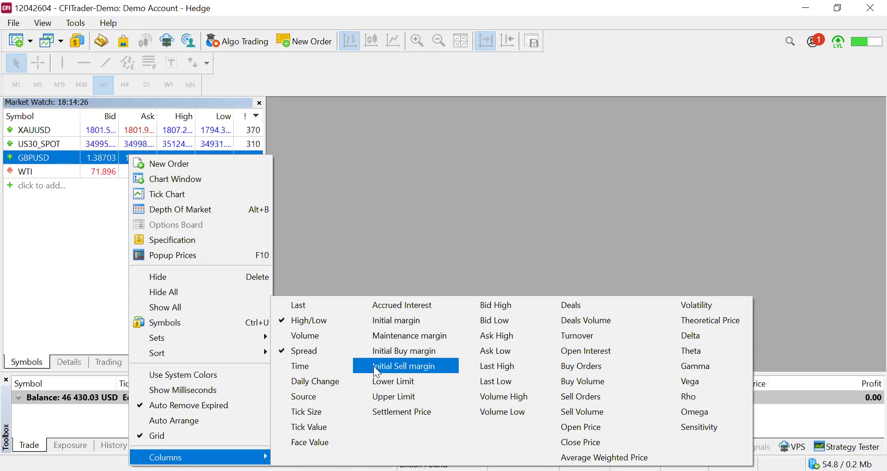
pyautogui.click(96, 278)
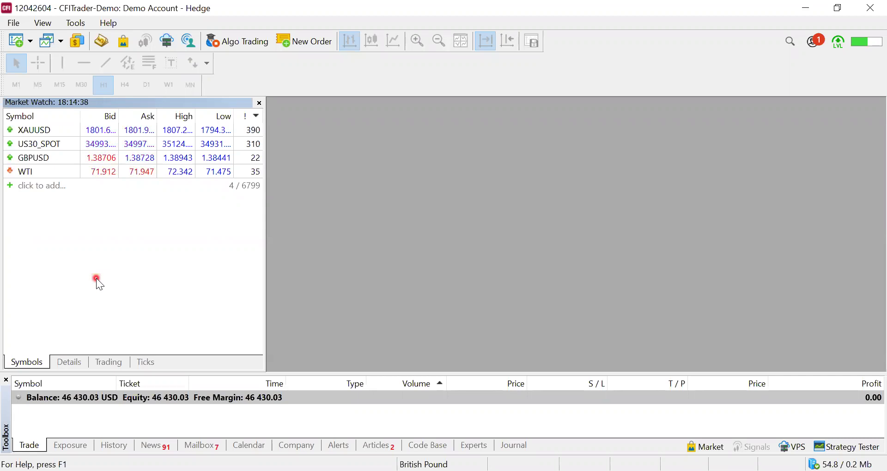
# Step: Review the GBPUSD contract specification, including contract size, margin rates, volume limits, swaps and trading sessions, and close it
pyautogui.click(70, 157)
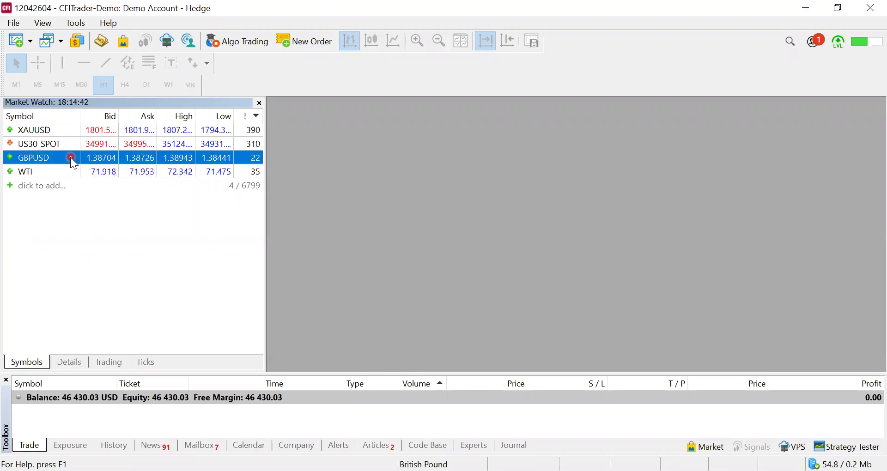
pyautogui.rightClick(72, 159)
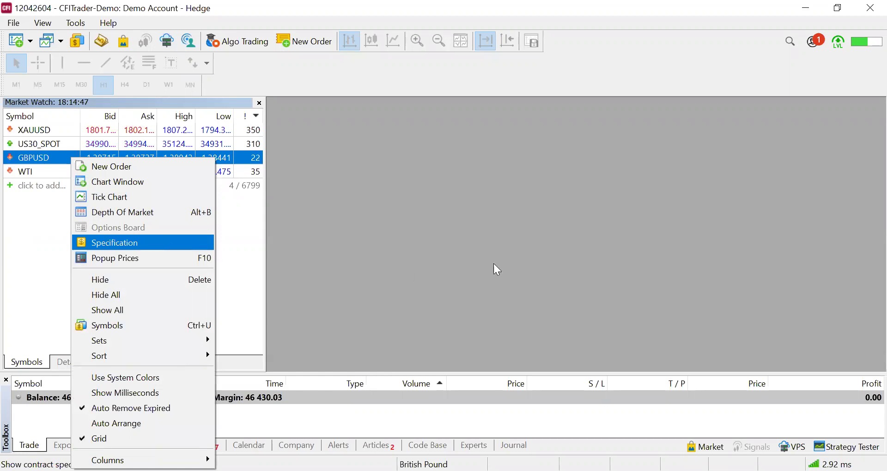
pyautogui.press('Return')
pyautogui.scroll(-5, 430, 187)
pyautogui.scroll(5, 430, 187)
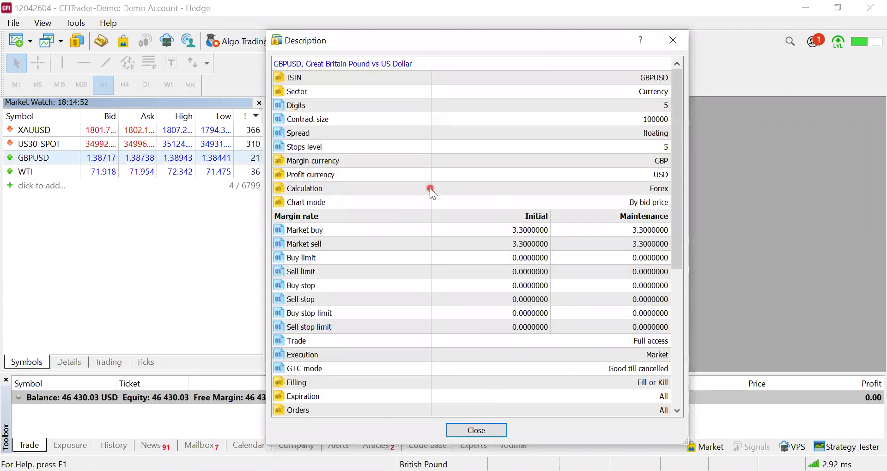
pyautogui.scroll(-5, 430, 187)
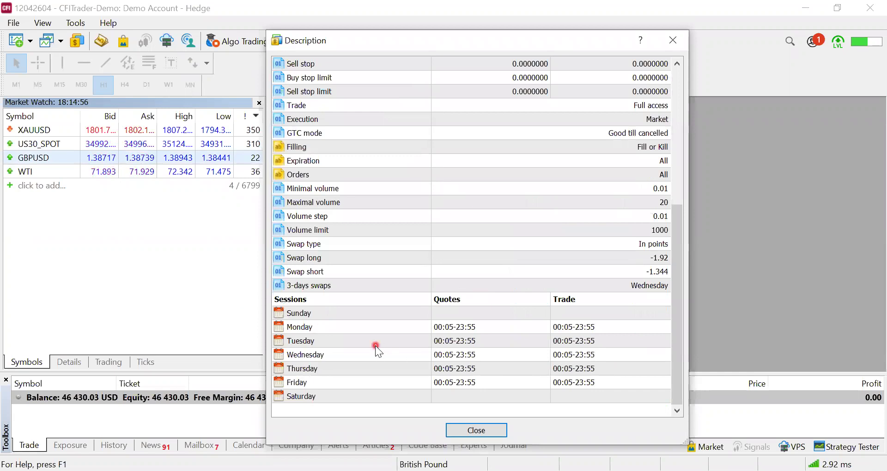
pyautogui.scroll(6, 456, 259)
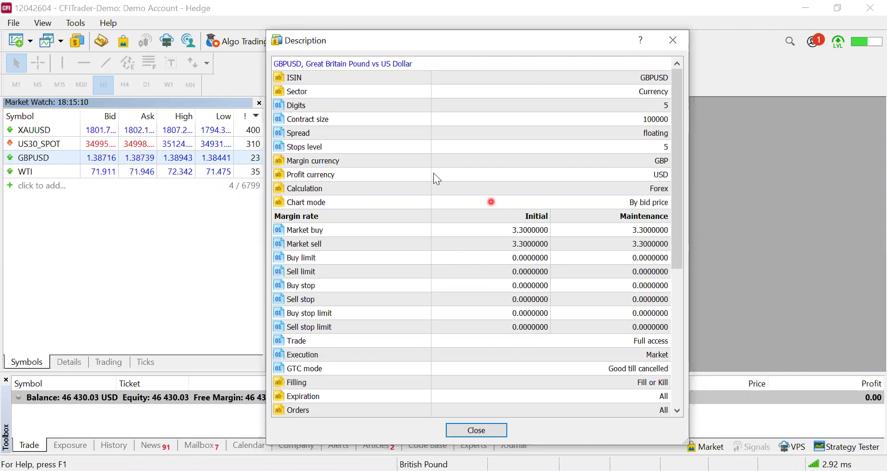
pyautogui.scroll(-6, 432, 173)
pyautogui.scroll(6, 434, 178)
pyautogui.scroll(-6, 434, 178)
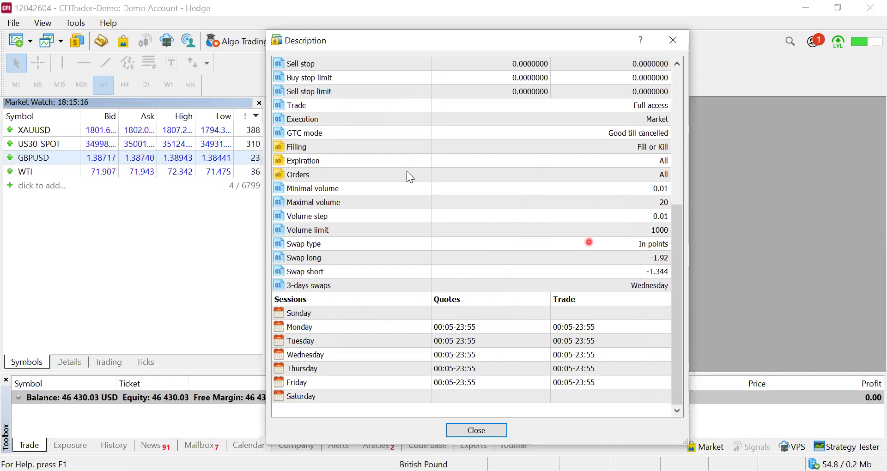
pyautogui.scroll(5, 433, 272)
pyautogui.scroll(1, 432, 271)
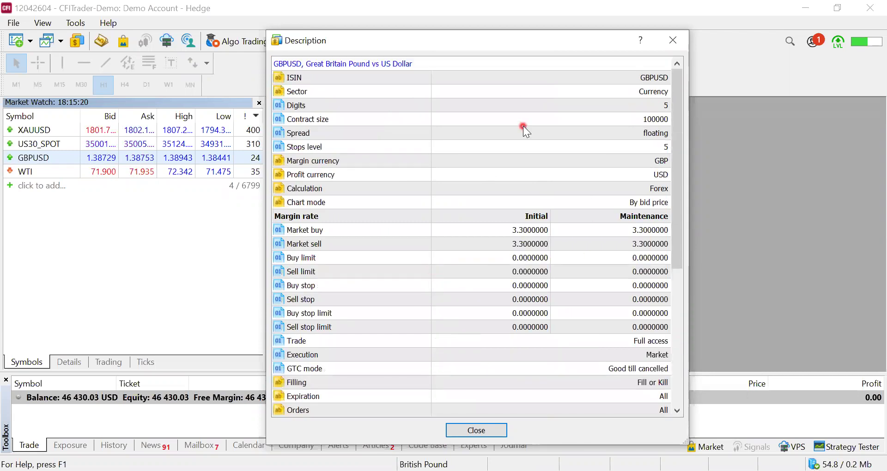
pyautogui.click(674, 40)
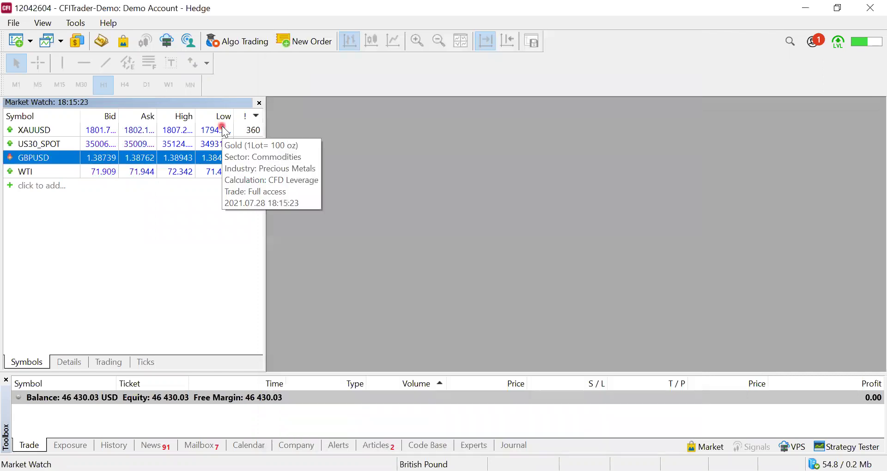
# Step: Review the XAUUSD contract specification, from contract size and margin rates to swaps and sessions, and close it
pyautogui.rightClick(59, 134)
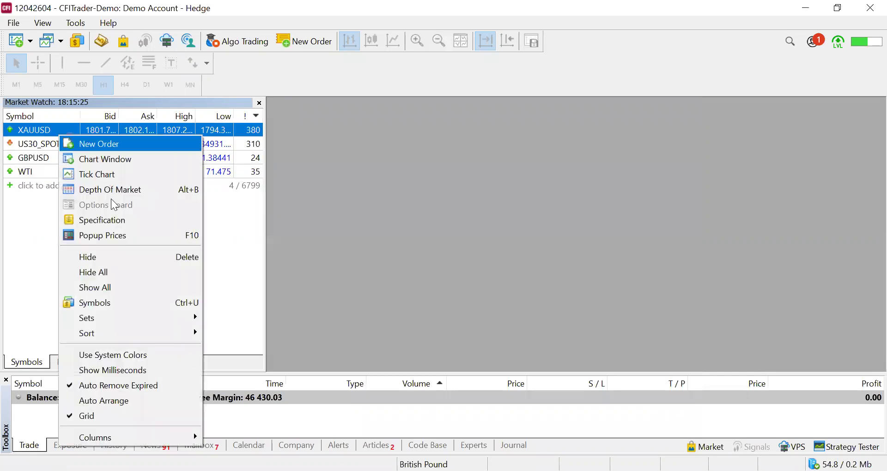
pyautogui.click(121, 222)
pyautogui.scroll(-7, 440, 283)
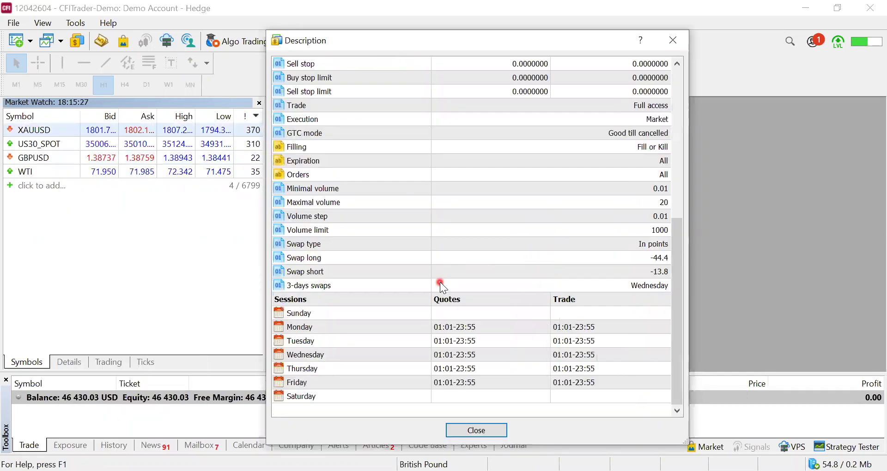
pyautogui.scroll(7, 441, 283)
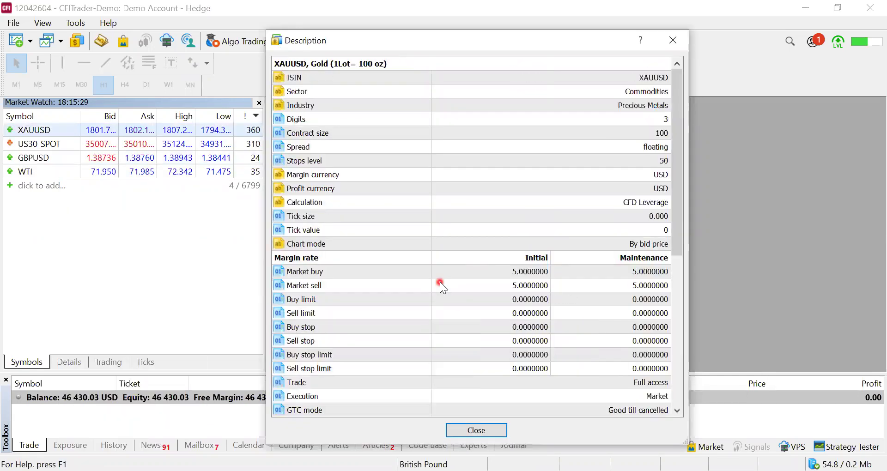
pyautogui.scroll(-7, 440, 282)
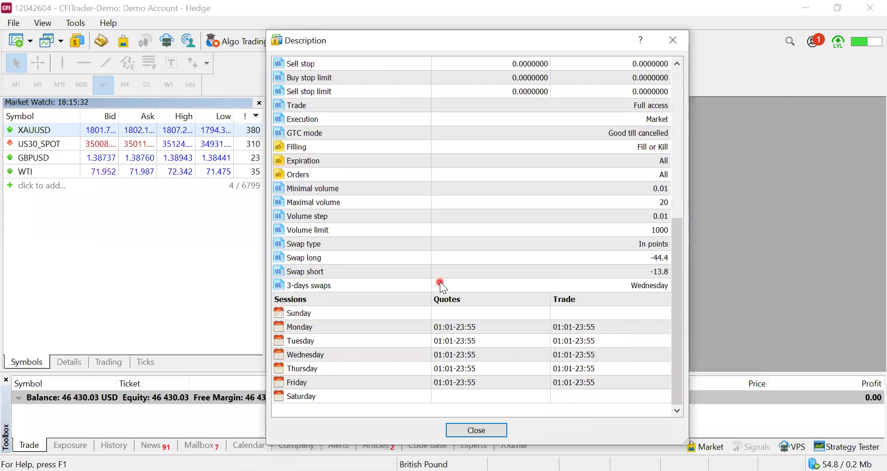
pyautogui.scroll(7, 568, 171)
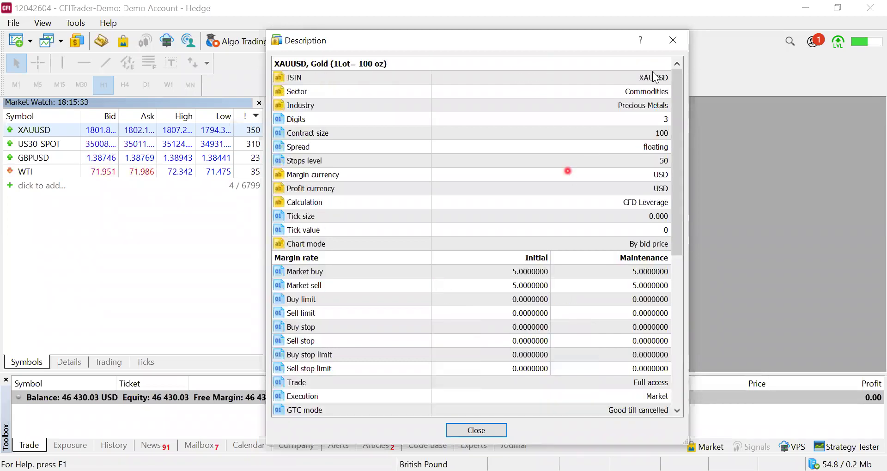
pyautogui.click(674, 40)
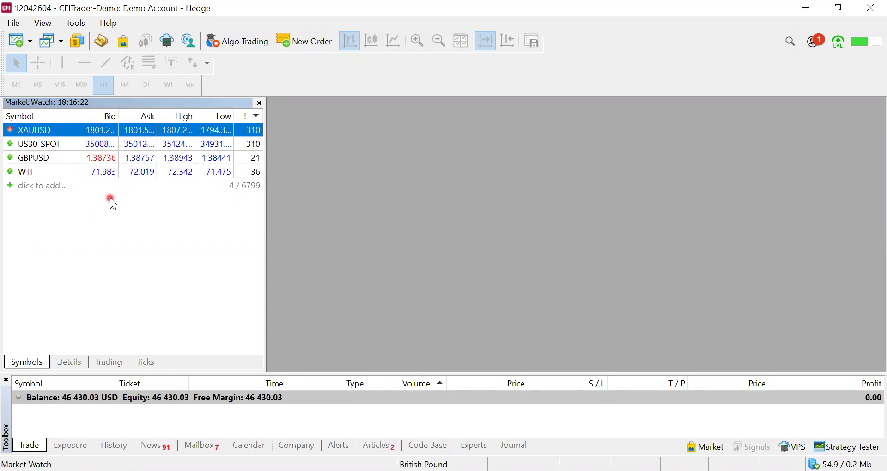
# Step: Open a new order for GBPUSD from the Market Watch list
pyautogui.click(64, 157)
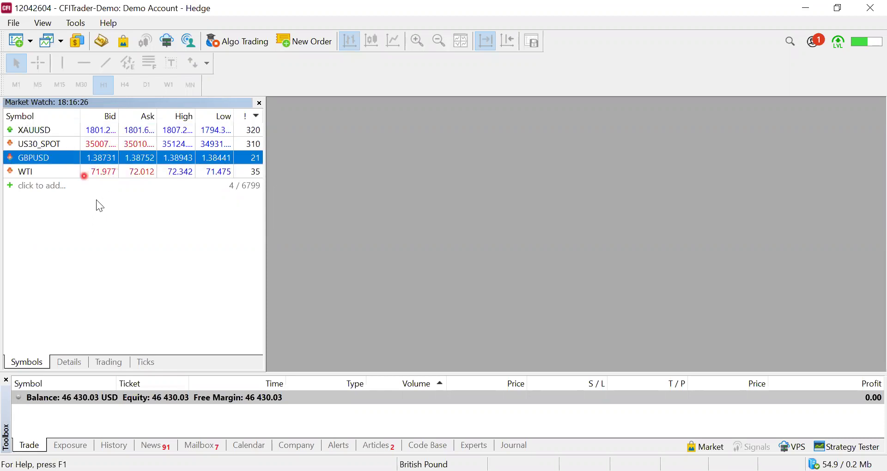
pyautogui.rightClick(68, 158)
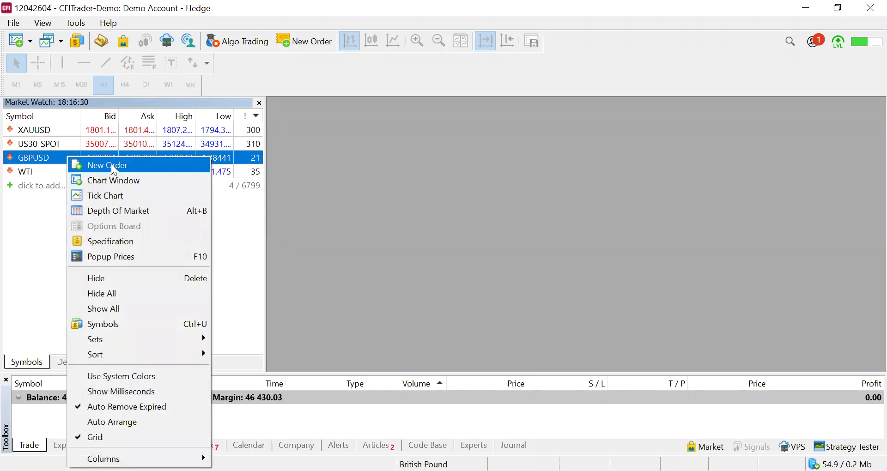
pyautogui.click(245, 244)
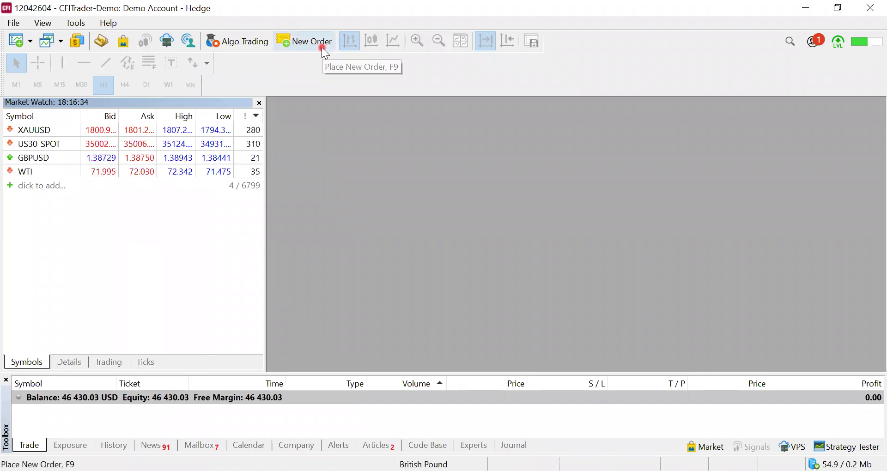
pyautogui.rightClick(53, 160)
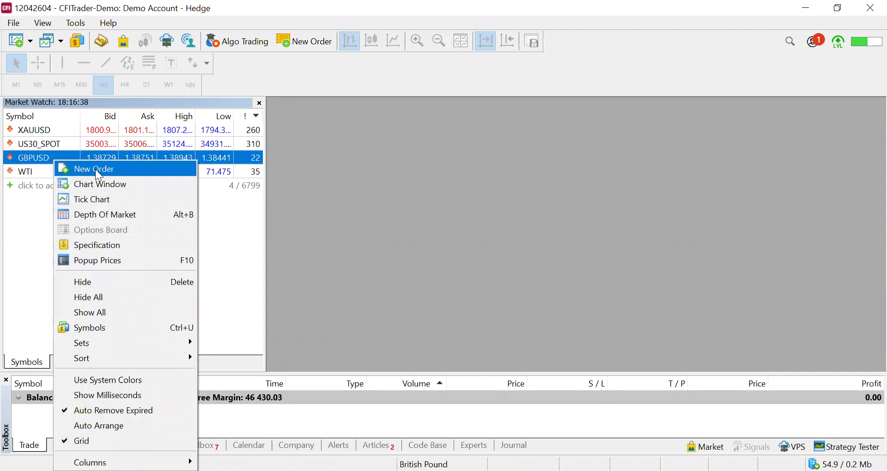
pyautogui.click(96, 169)
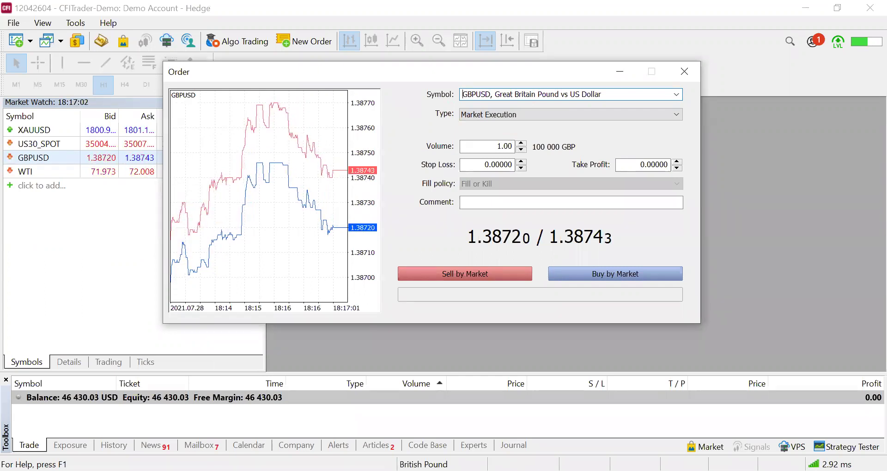
# Step: Preview the Pending Order fields for the GBPUSD order and switch its type back to Market Execution
pyautogui.click(540, 115)
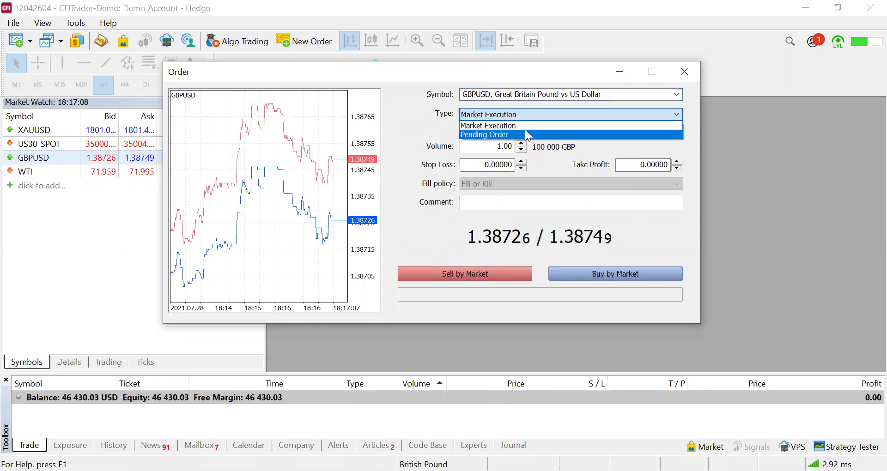
pyautogui.click(525, 134)
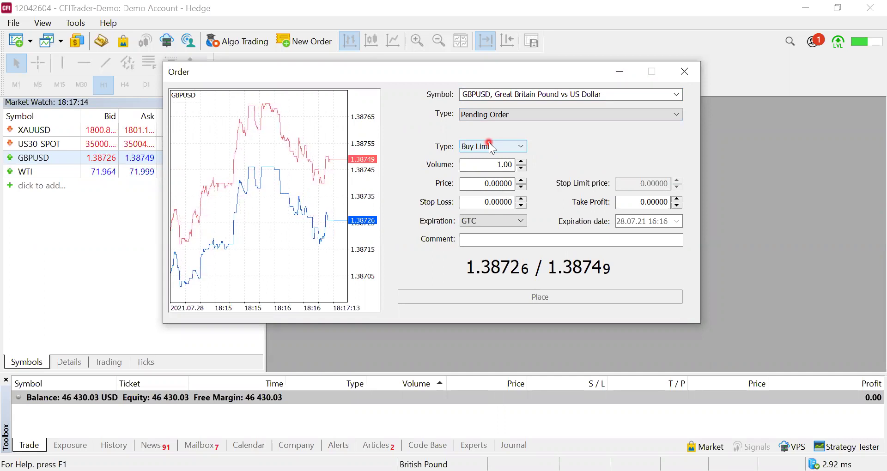
pyautogui.click(541, 116)
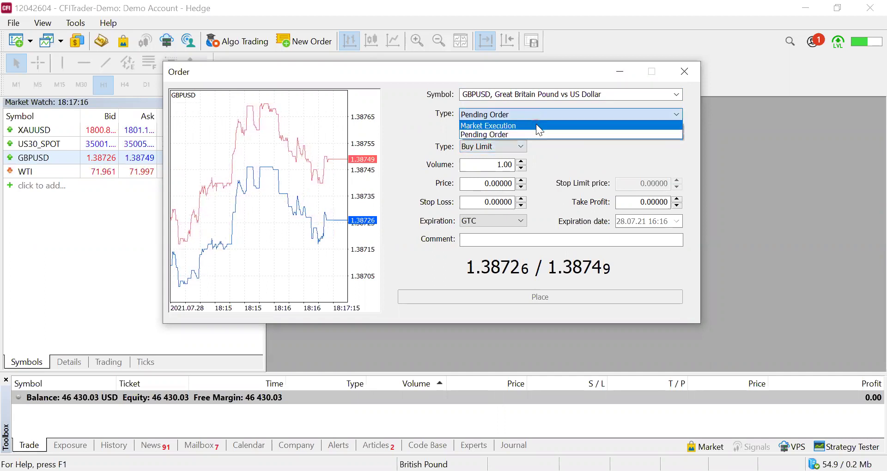
pyautogui.click(536, 125)
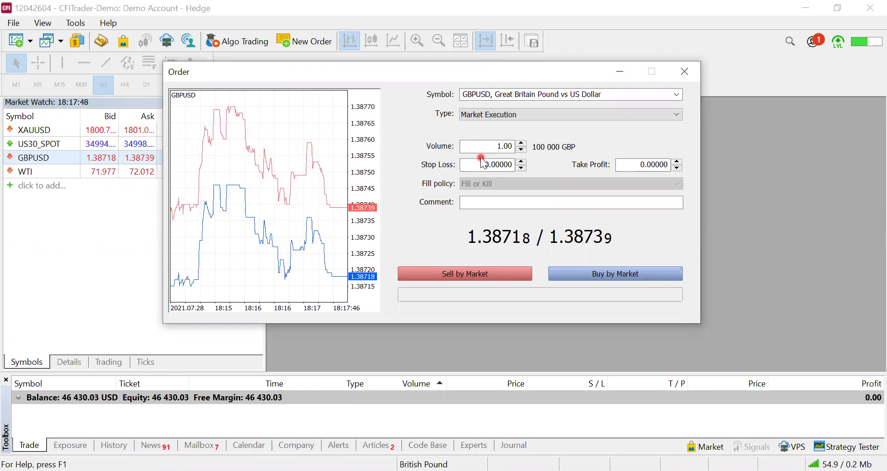
# Step: Set the GBPUSD order volume to 0.10 lots
pyautogui.click(501, 147)
pyautogui.click(513, 147)
pyautogui.press('Home')
pyautogui.press('Delete')
pyautogui.write('0')
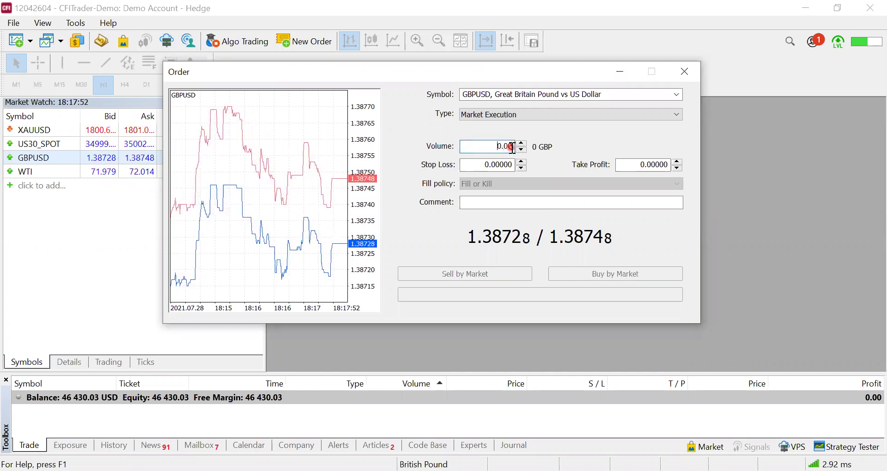
pyautogui.press('Right')
pyautogui.press('Delete')
pyautogui.write('1')
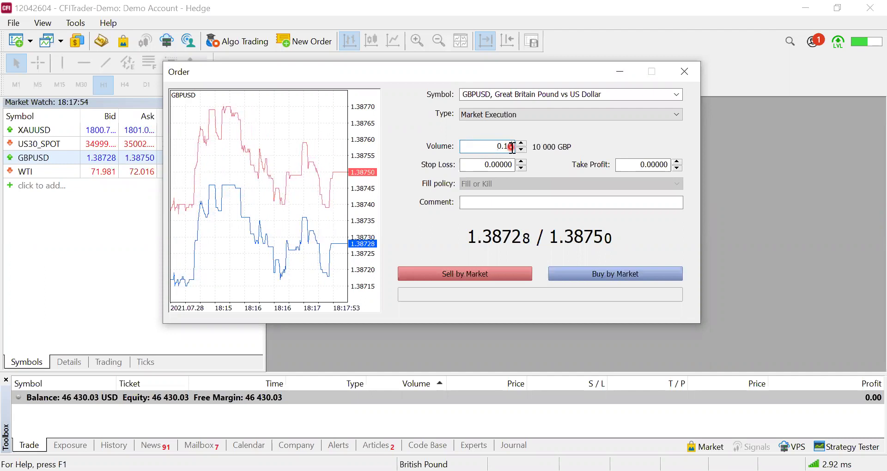
# Step: Try a GBPUSD order volume of 0.01 lots, followed by 0.50 lots
pyautogui.press('BackSpace')
pyautogui.write('0')
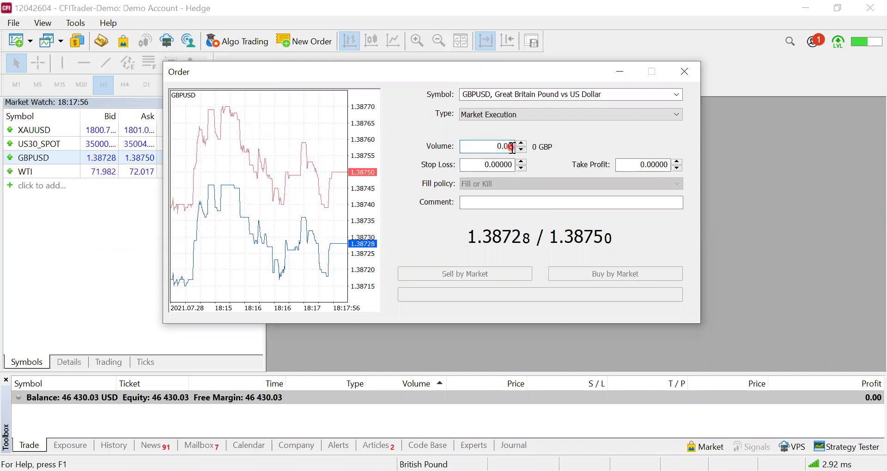
pyautogui.press('Delete')
pyautogui.write('1')
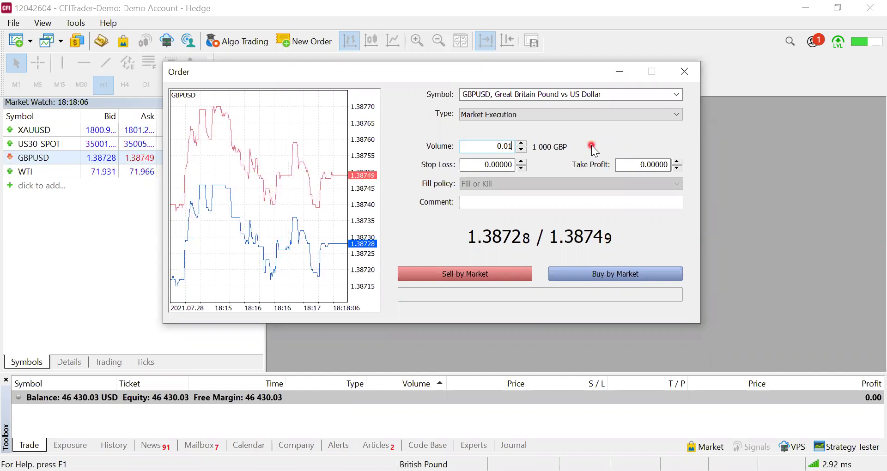
pyautogui.press('BackSpace')
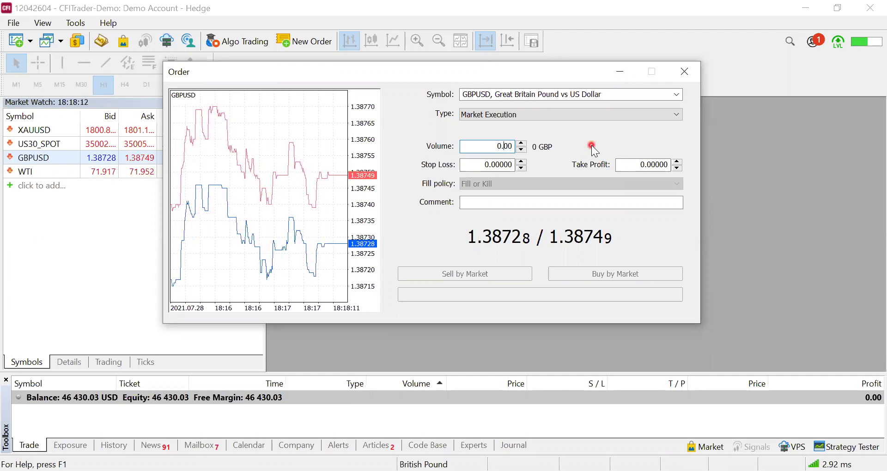
pyautogui.write('0.50')
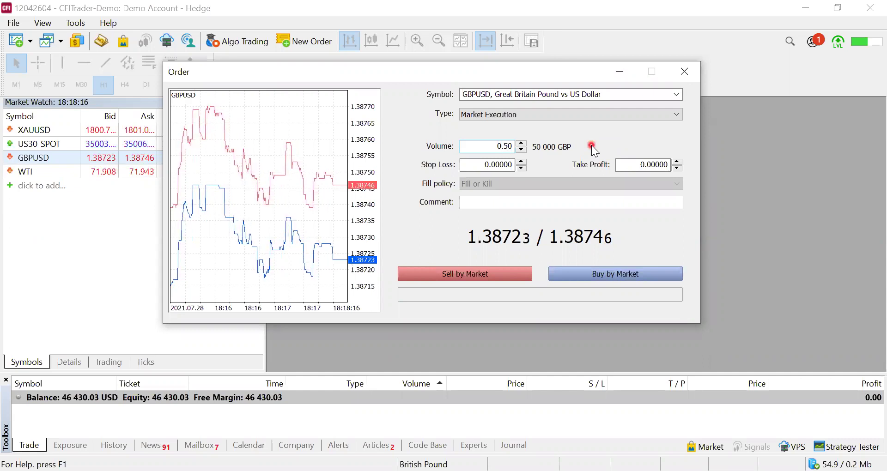
# Step: Set the GBPUSD order volume back to 1.00 lot and open the Stop Loss value for editing
pyautogui.press('BackSpace')
pyautogui.press('BackSpace')
pyautogui.press('BackSpace')
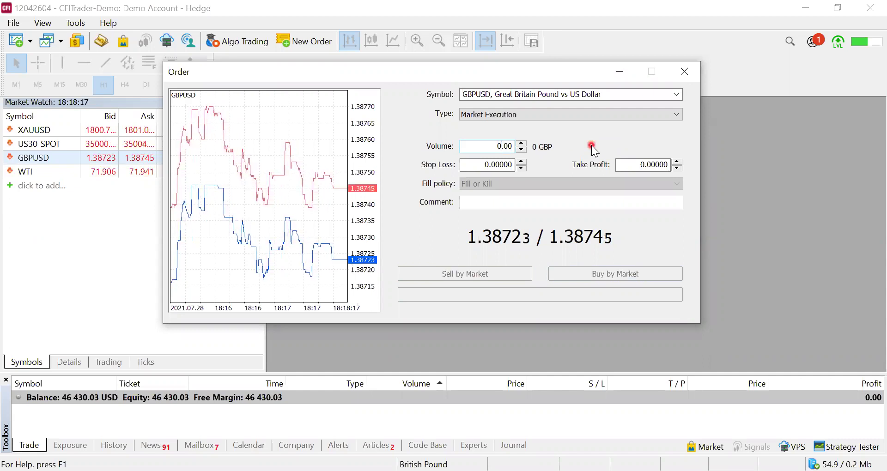
pyautogui.write('1')
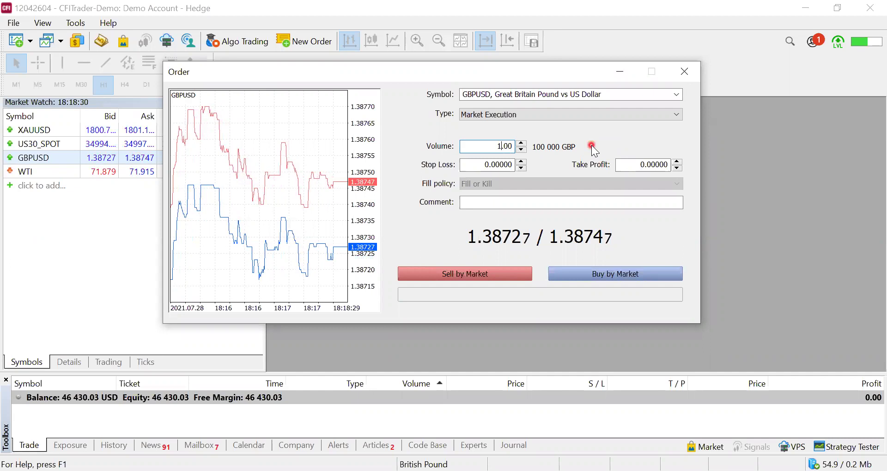
pyautogui.click(481, 166)
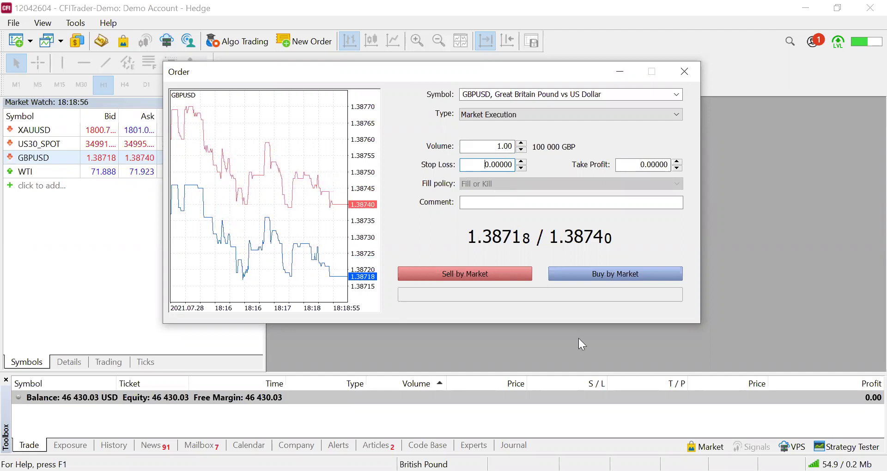
# Step: Set the Stop Loss of the GBPUSD market order to 1.38697
pyautogui.click(521, 169)
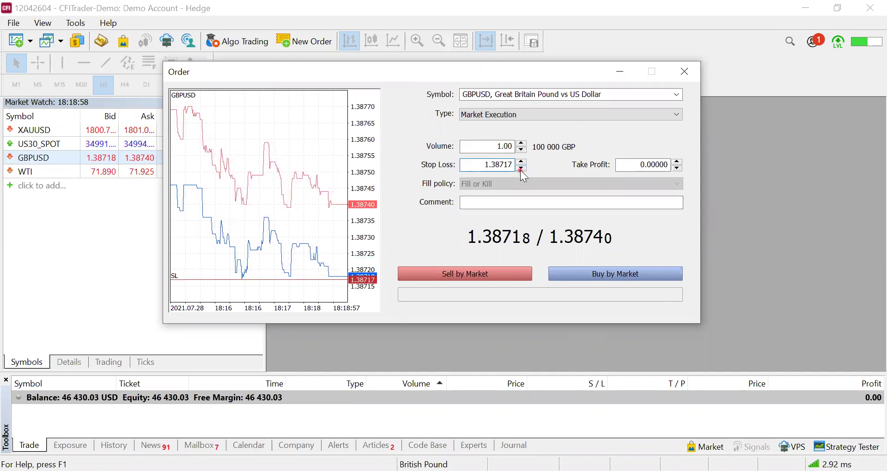
pyautogui.click(521, 169)
pyautogui.click(521, 169)
pyautogui.click(521, 169)
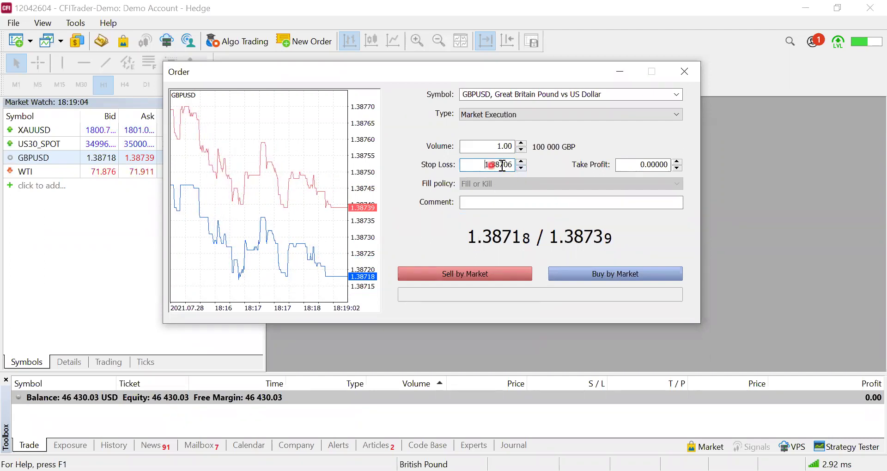
pyautogui.click(502, 165)
pyautogui.click(524, 176)
pyautogui.click(562, 170)
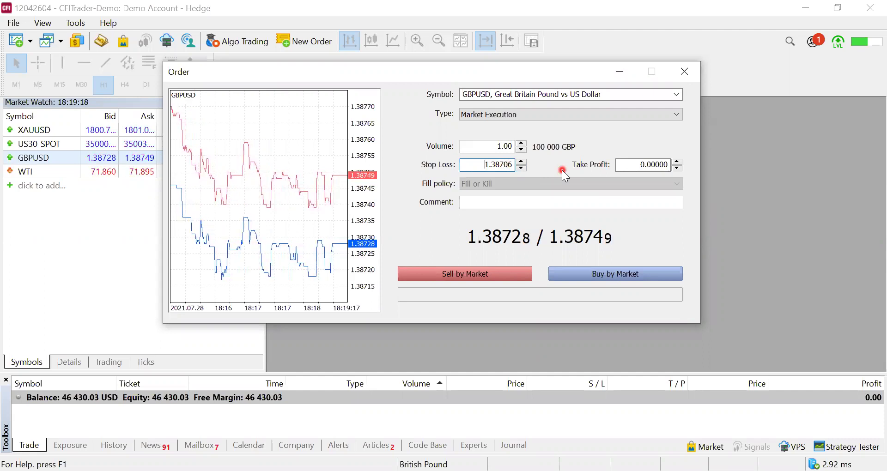
pyautogui.click(522, 169)
pyautogui.click(522, 169)
pyautogui.click(522, 169)
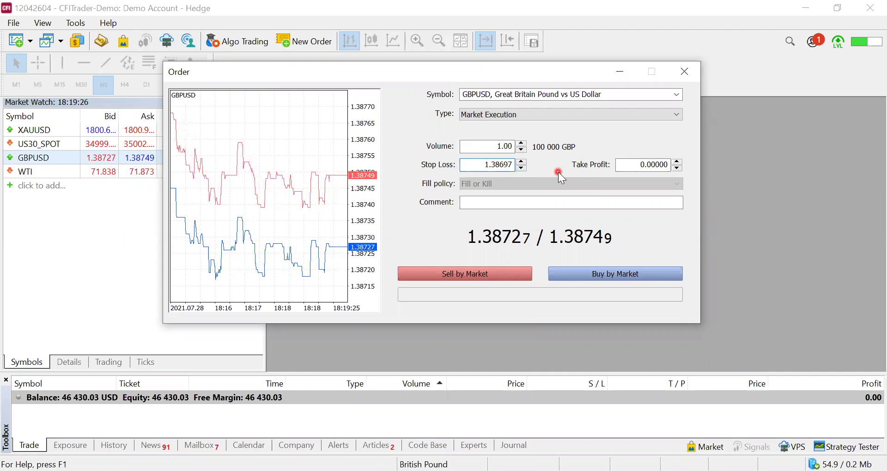
pyautogui.click(644, 165)
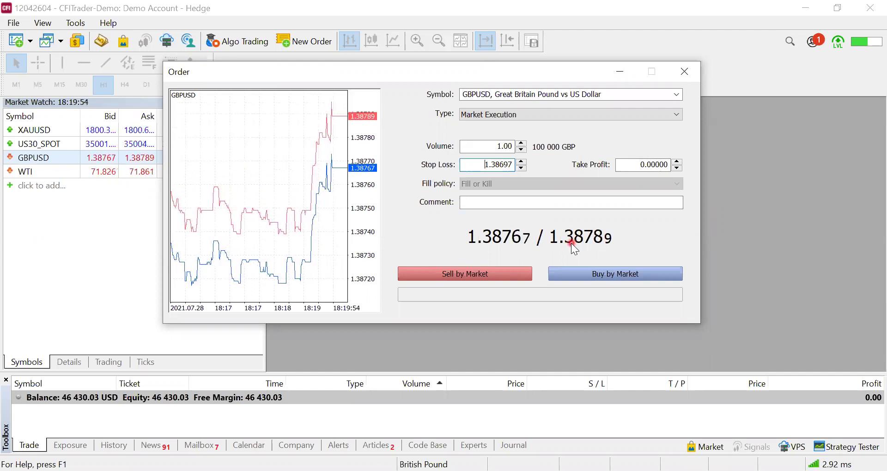
# Step: Buy 1.00 lot of GBPUSD at market, close the order window and enlarge the open positions area
pyautogui.click(633, 278)
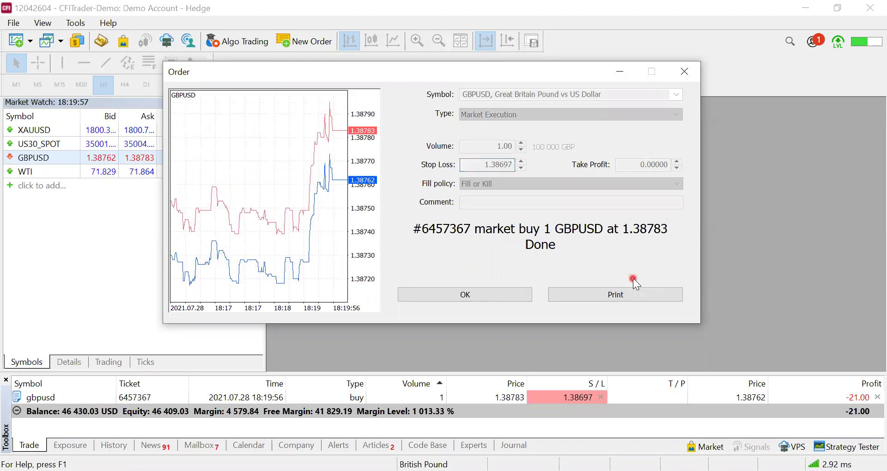
pyautogui.click(685, 75)
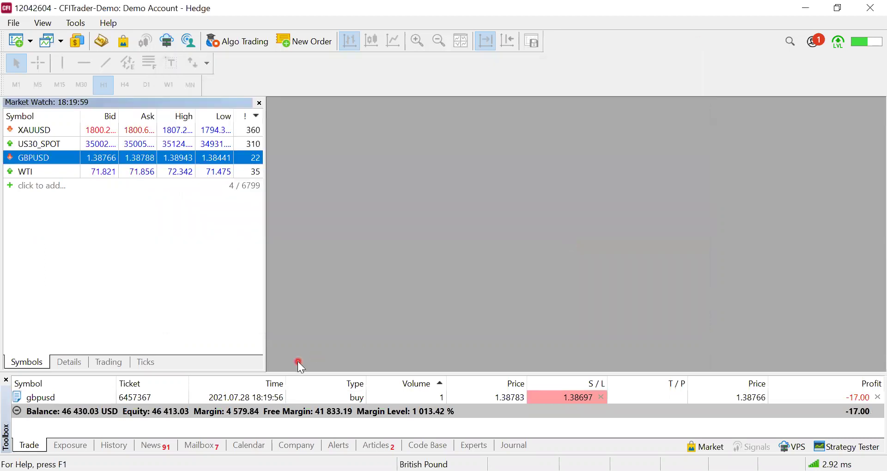
pyautogui.moveTo(314, 372); pyautogui.dragTo(312, 348)
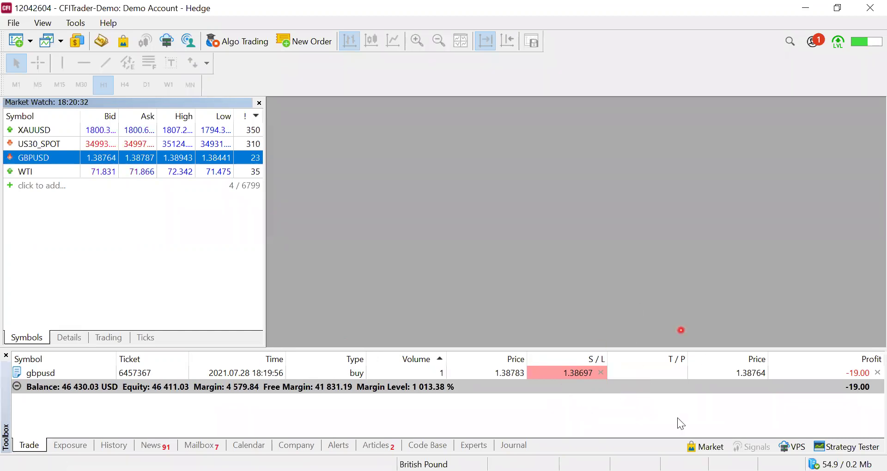
pyautogui.rightClick(624, 374)
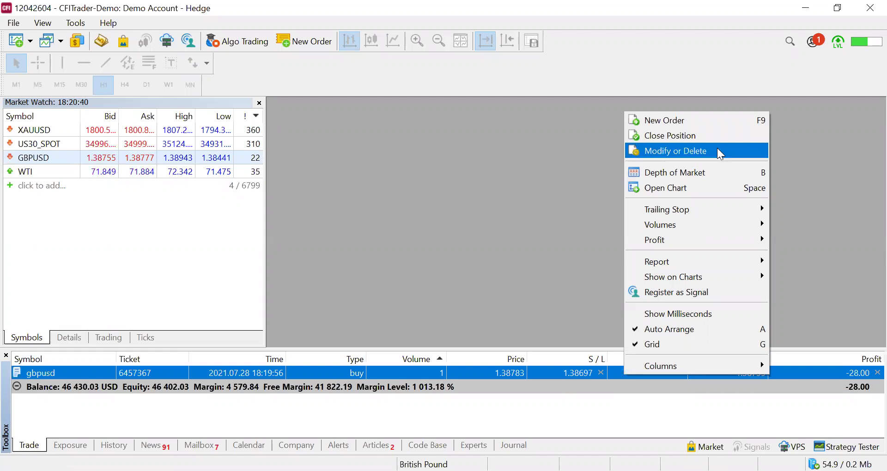
pyautogui.click(712, 171)
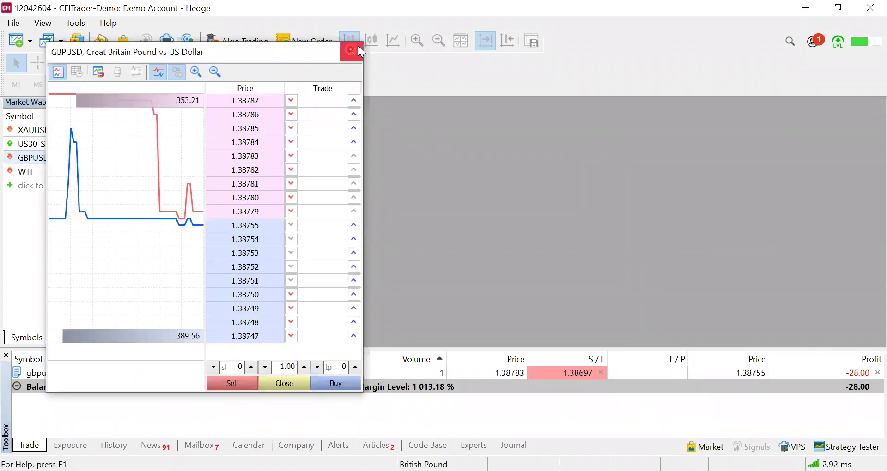
pyautogui.click(668, 377)
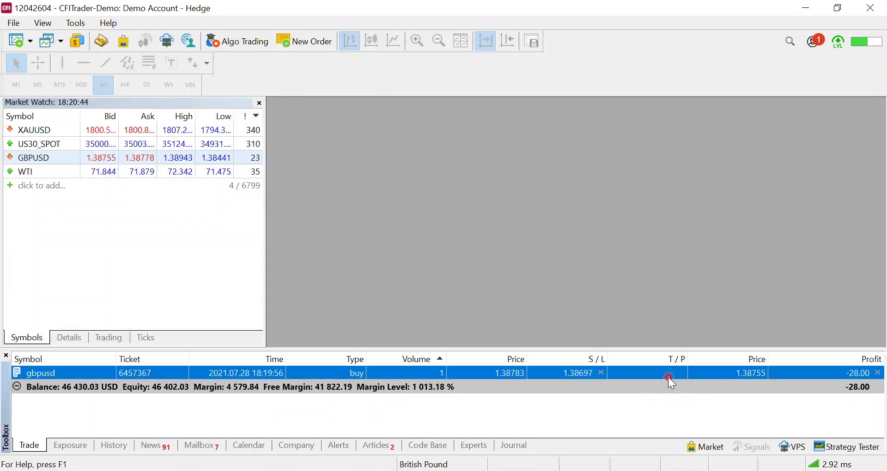
# Step: Modify the open GBPUSD buy position so its Stop Loss is 1000 points away, and close the position window
pyautogui.rightClick(668, 377)
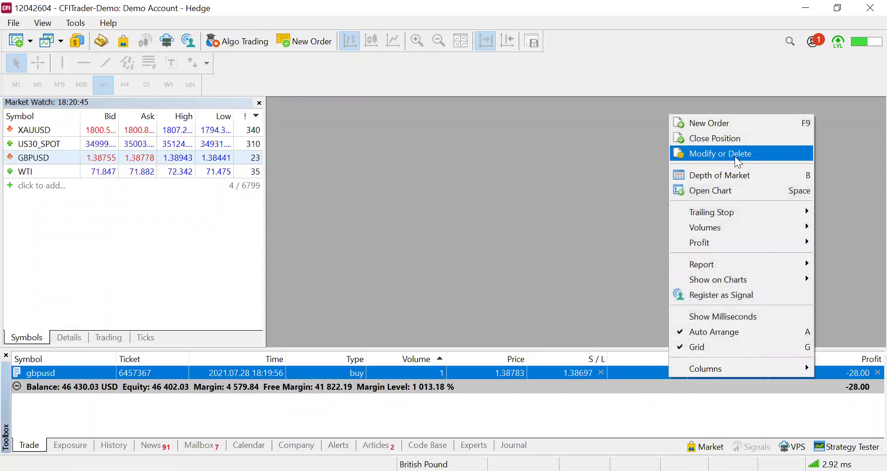
pyautogui.click(735, 156)
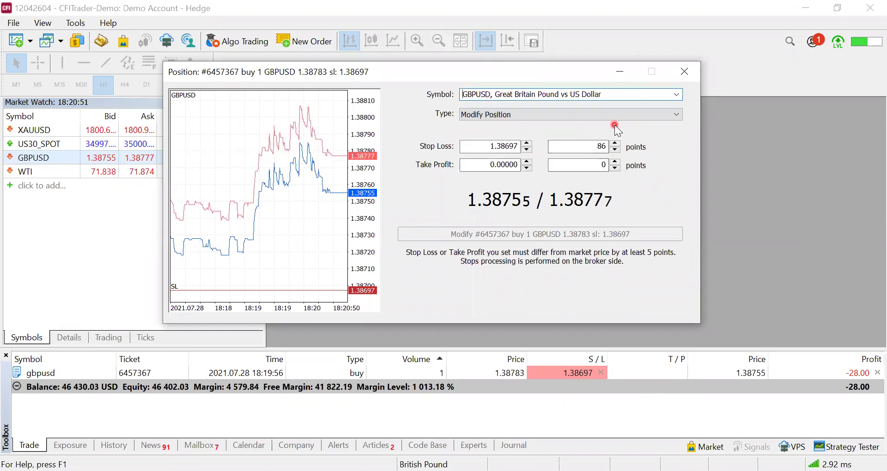
pyautogui.click(605, 146)
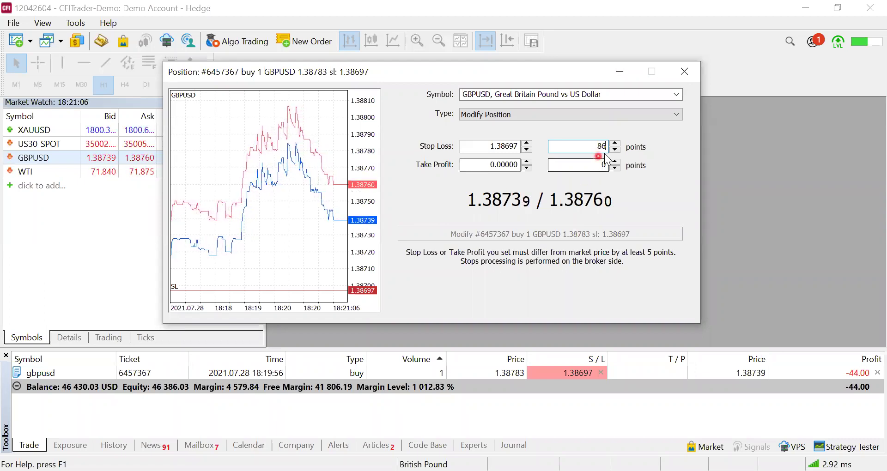
pyautogui.click(619, 147)
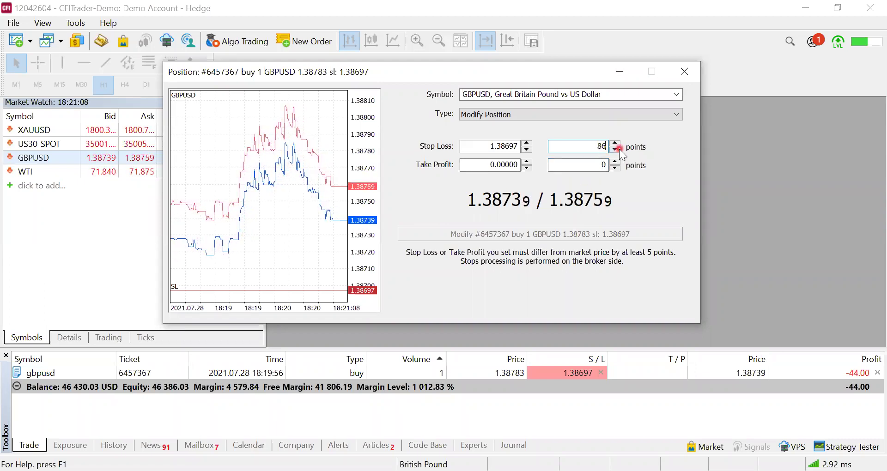
pyautogui.write('000')
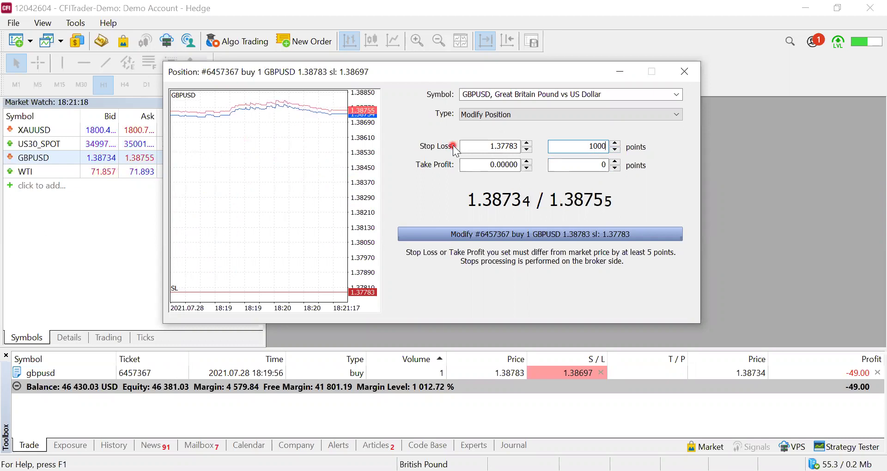
pyautogui.click(581, 165)
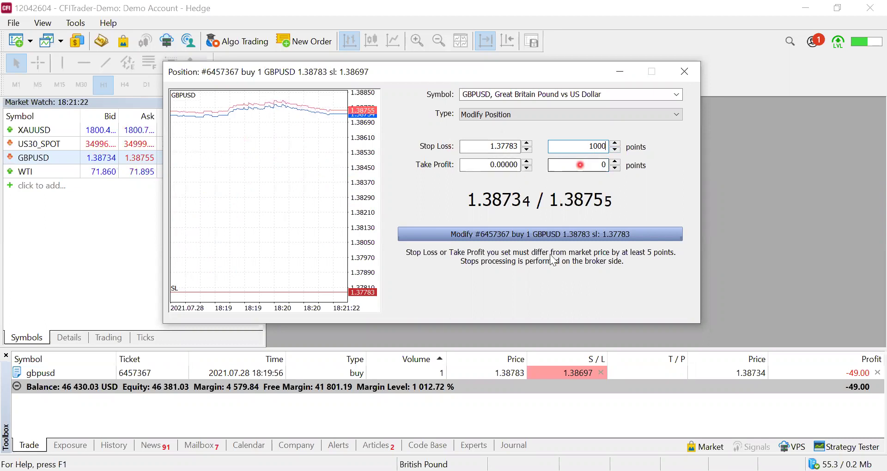
pyautogui.click(602, 239)
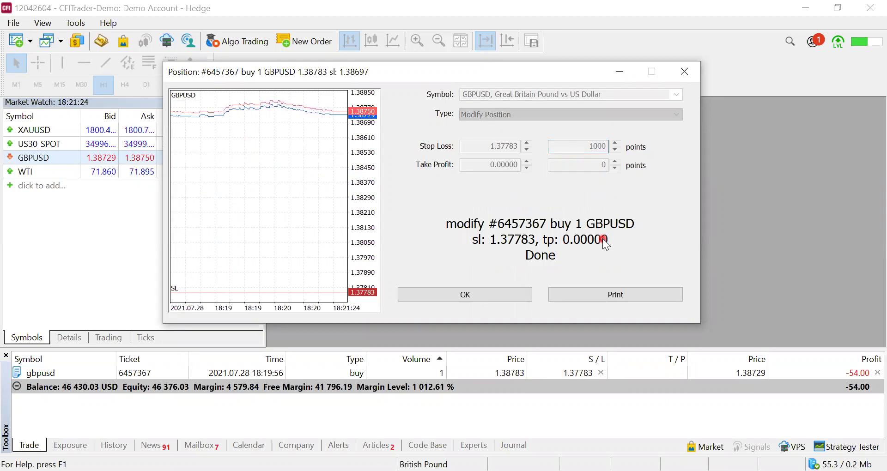
pyautogui.click(683, 73)
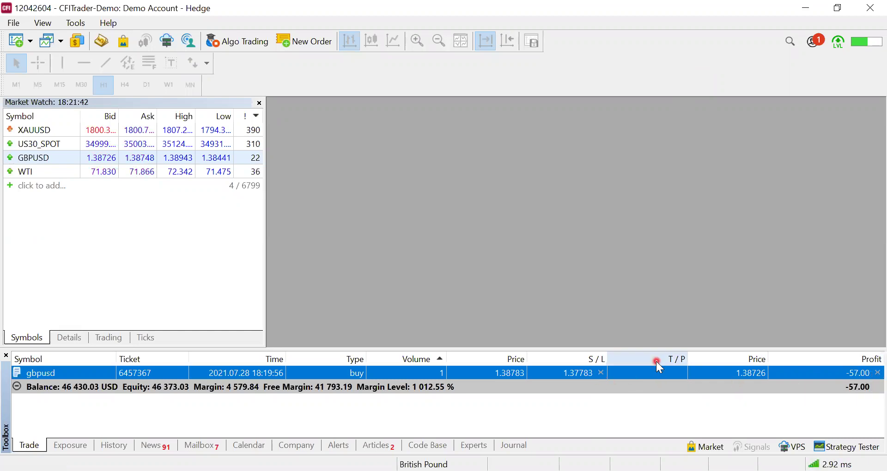
# Step: Accept the One Click Trading terms and close the open GBPUSD position
pyautogui.rightClick(636, 377)
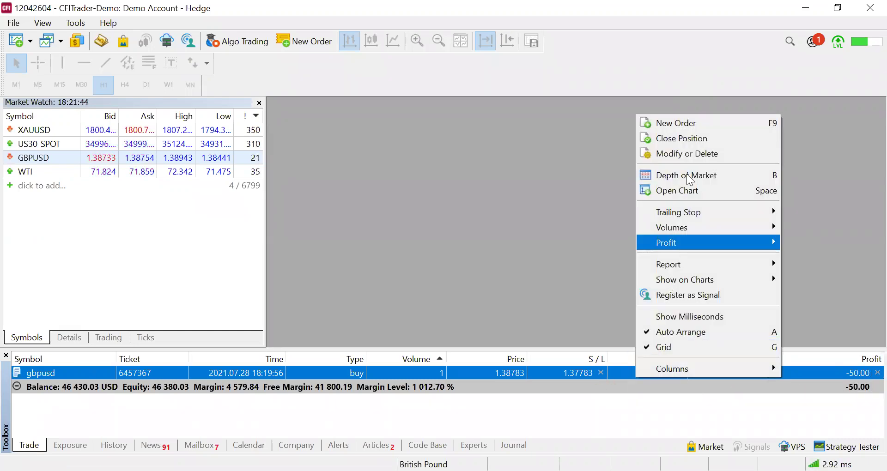
pyautogui.click(723, 142)
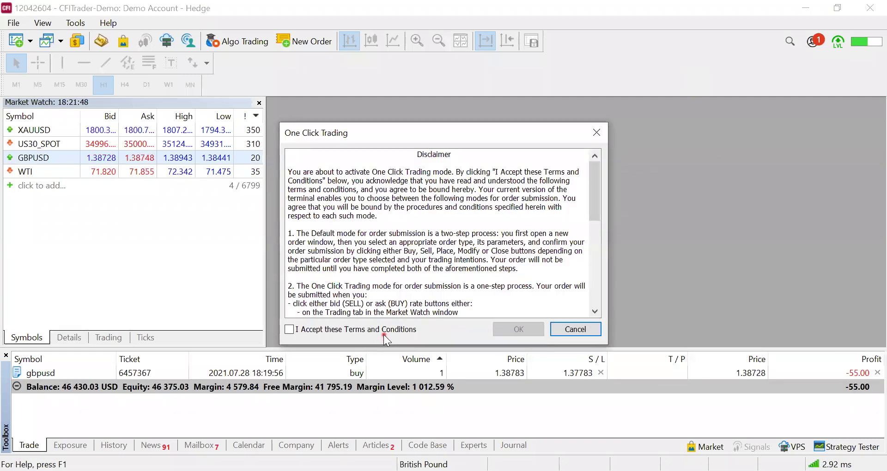
pyautogui.click(380, 329)
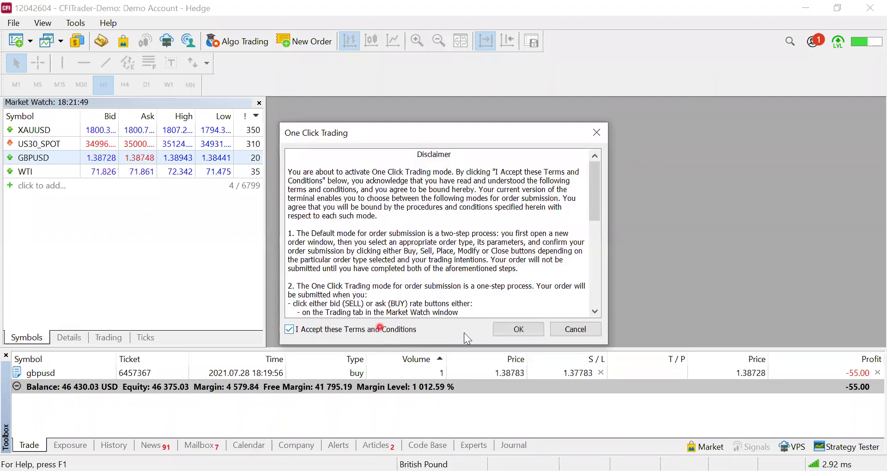
pyautogui.click(536, 335)
pyautogui.rightClick(680, 376)
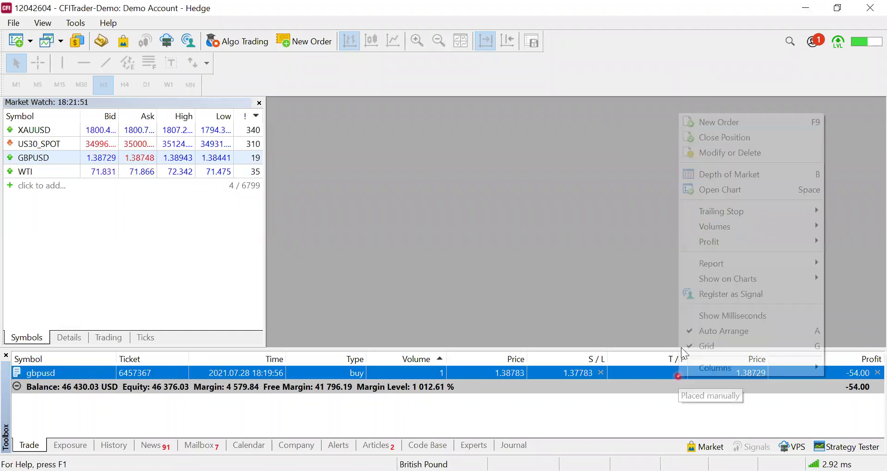
pyautogui.click(740, 131)
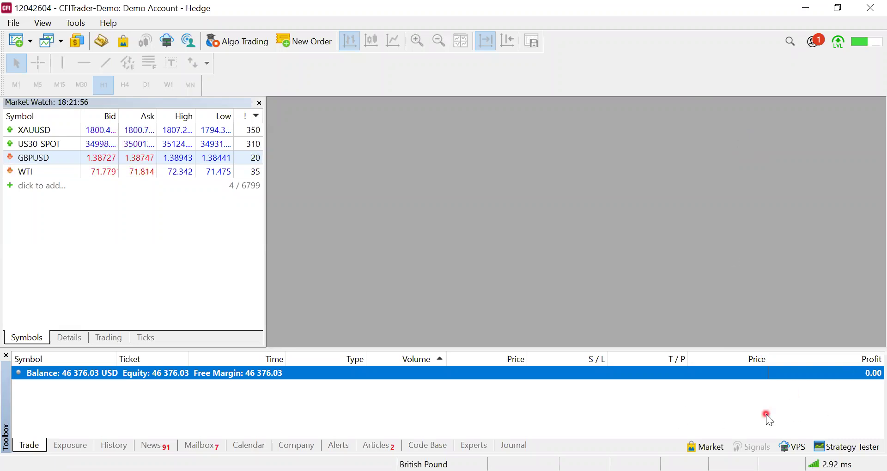
pyautogui.click(867, 403)
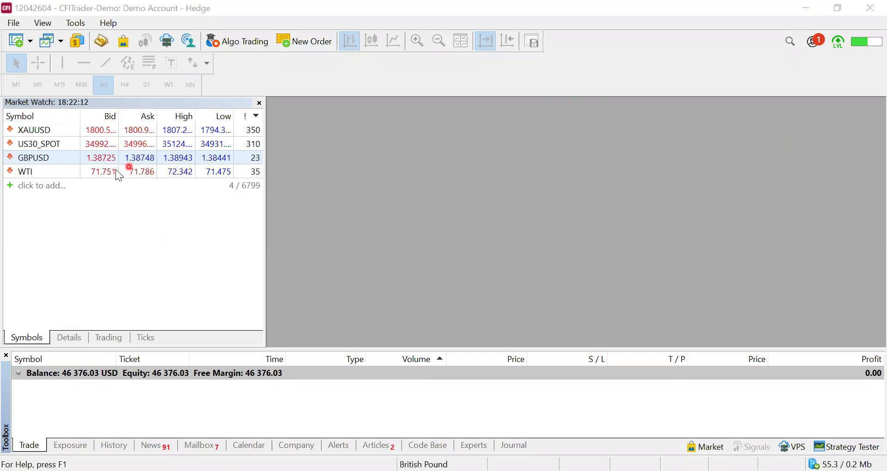
# Step: Start a new GBPUSD order and set its type to Pending Order
pyautogui.rightClick(54, 156)
pyautogui.click(106, 158)
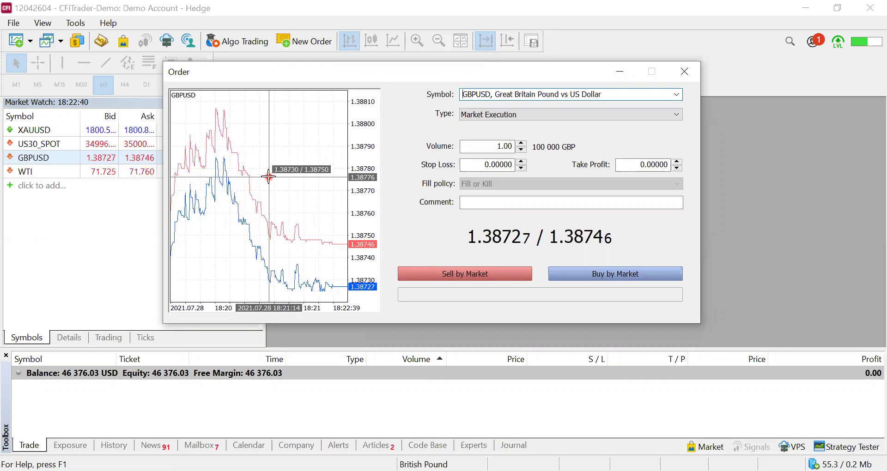
pyautogui.click(511, 115)
pyautogui.click(499, 136)
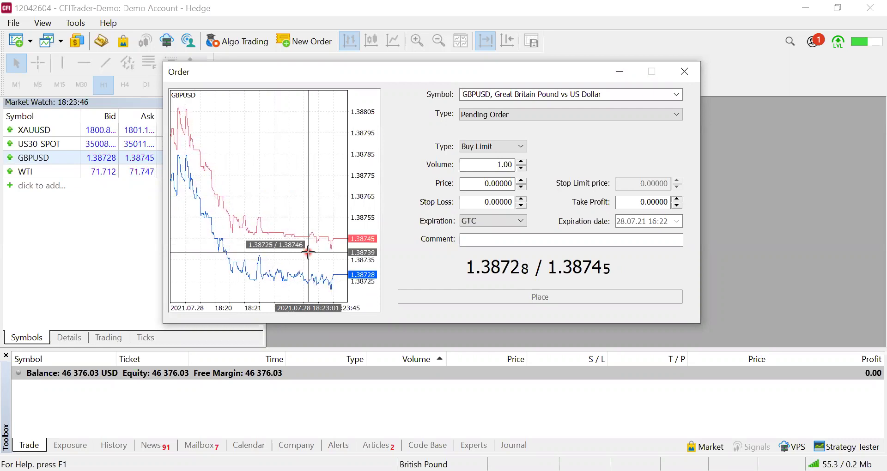
# Step: Set the price of the GBPUSD Buy Limit order to 1.38741
pyautogui.click(522, 186)
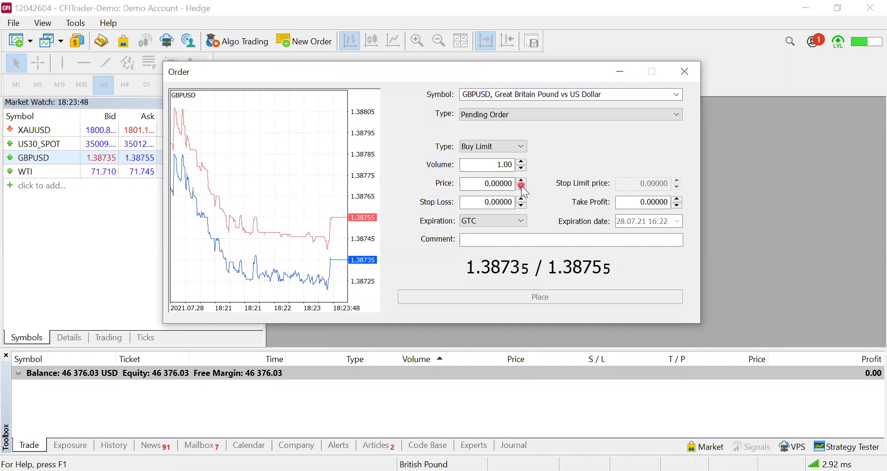
pyautogui.click(523, 188)
pyautogui.click(522, 188)
pyautogui.click(523, 188)
pyautogui.click(523, 188)
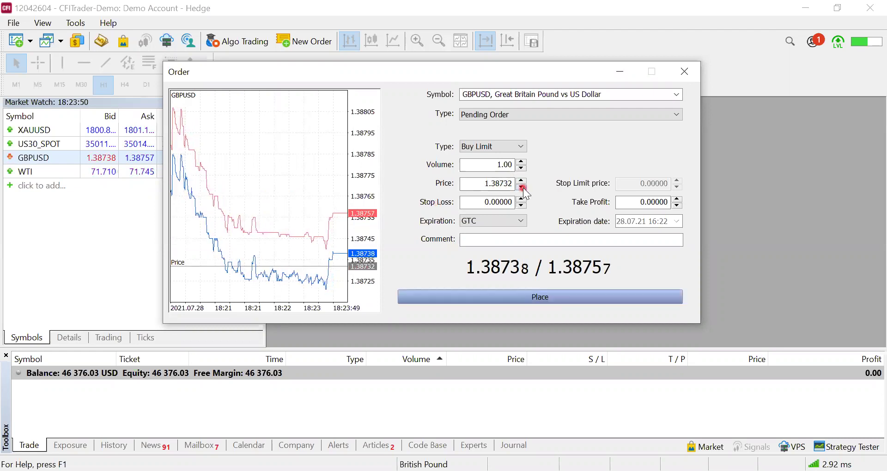
pyautogui.click(523, 187)
pyautogui.click(523, 187)
pyautogui.click(523, 188)
pyautogui.click(522, 188)
pyautogui.click(523, 188)
pyautogui.click(523, 188)
pyautogui.click(523, 187)
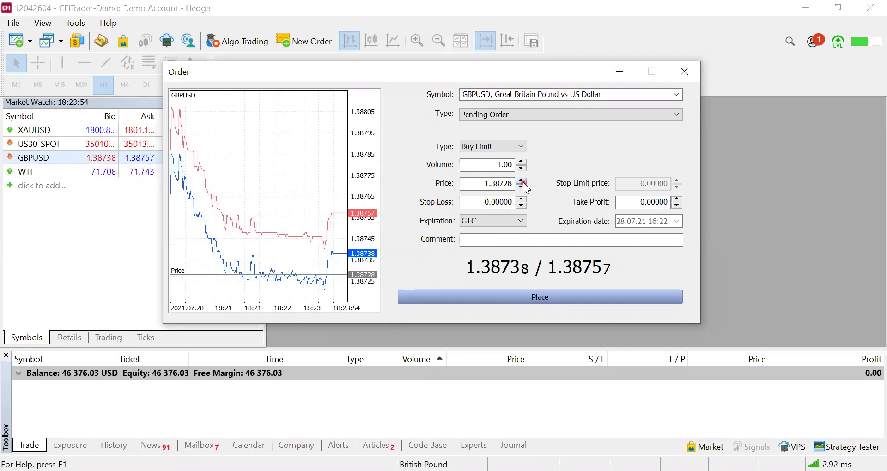
pyautogui.click(522, 181)
pyautogui.click(523, 180)
pyautogui.click(522, 181)
pyautogui.click(523, 181)
pyautogui.click(523, 181)
pyautogui.click(523, 181)
pyautogui.click(523, 181)
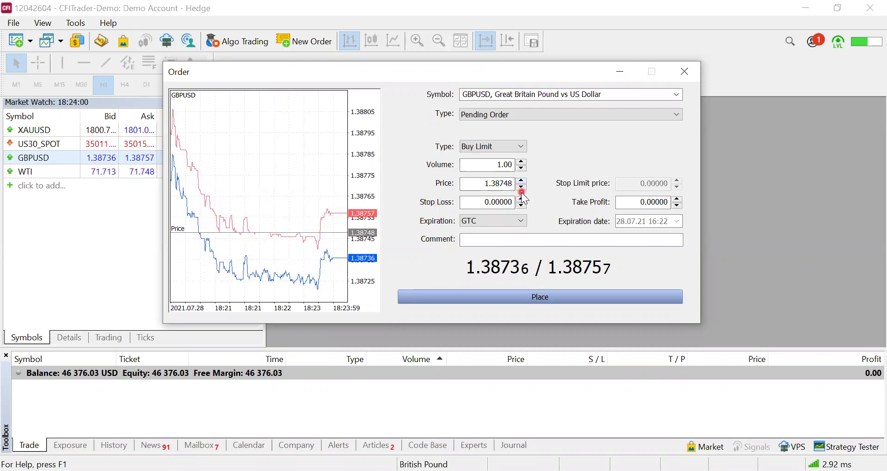
pyautogui.click(522, 189)
pyautogui.click(522, 188)
pyautogui.click(522, 188)
pyautogui.click(522, 188)
pyautogui.click(522, 188)
pyautogui.click(521, 188)
pyautogui.click(521, 189)
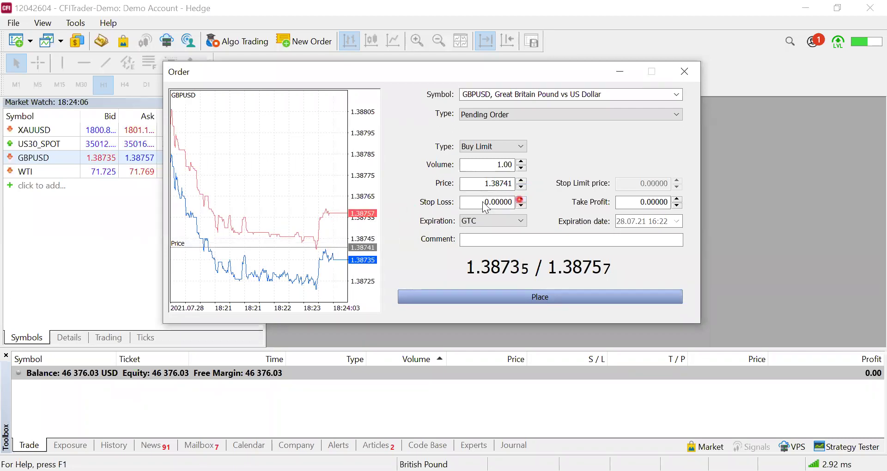
# Step: Set the Stop Loss of the GBPUSD Buy Limit order to 1.38729
pyautogui.click(522, 207)
pyautogui.click(523, 207)
pyautogui.click(522, 207)
pyautogui.click(522, 207)
pyautogui.click(523, 207)
pyautogui.click(522, 207)
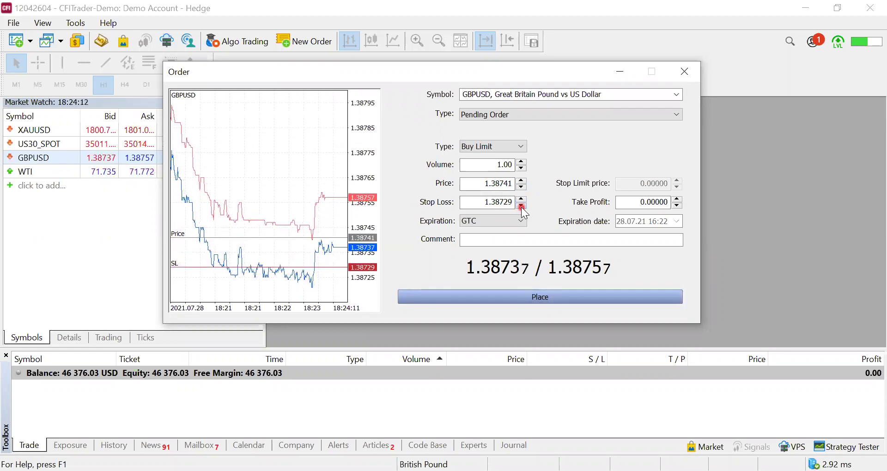
# Step: Check the expiration options and place the GBPUSD Buy Limit order with GTC expiration
pyautogui.click(440, 257)
pyautogui.click(442, 239)
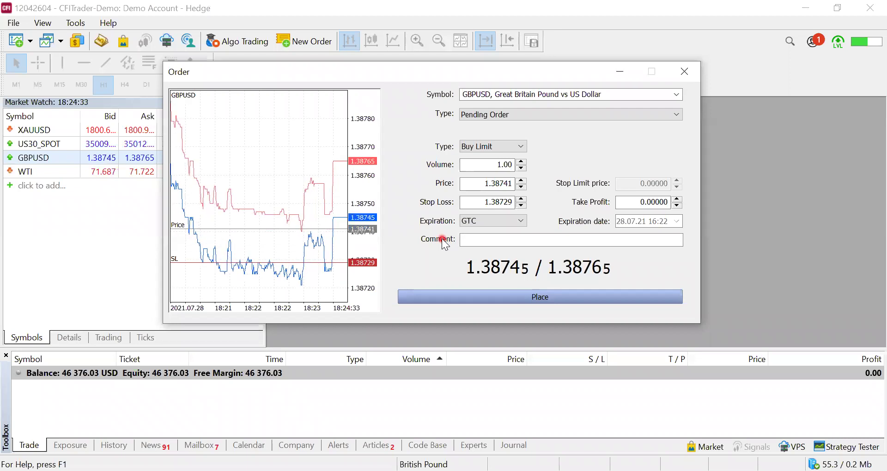
pyautogui.click(525, 223)
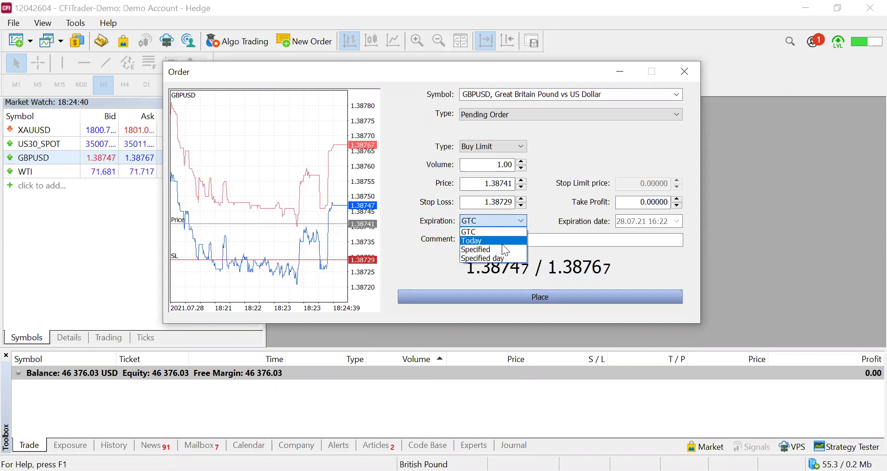
pyautogui.click(413, 195)
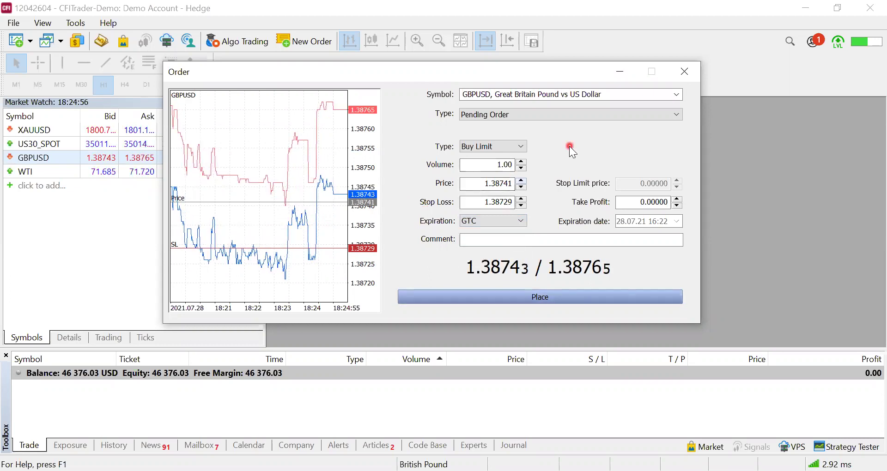
pyautogui.click(568, 299)
pyautogui.click(254, 410)
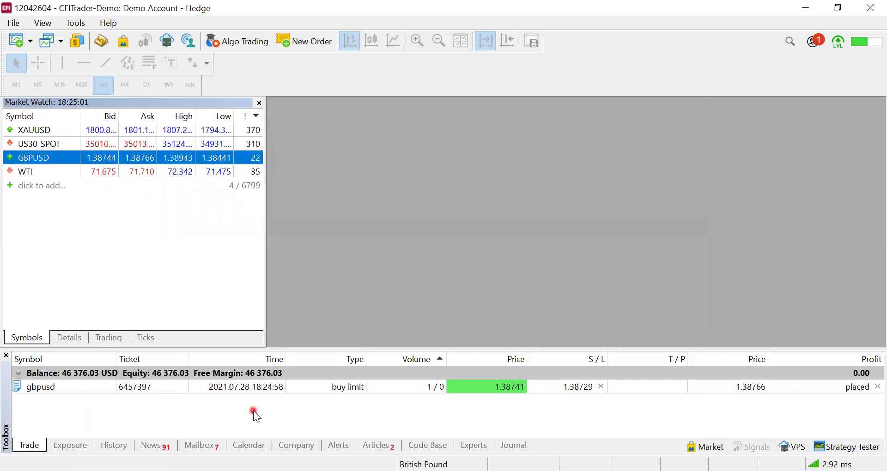
# Step: Open the modify-or-delete options of the placed GBPUSD Buy Limit order and delete the order
pyautogui.click(162, 407)
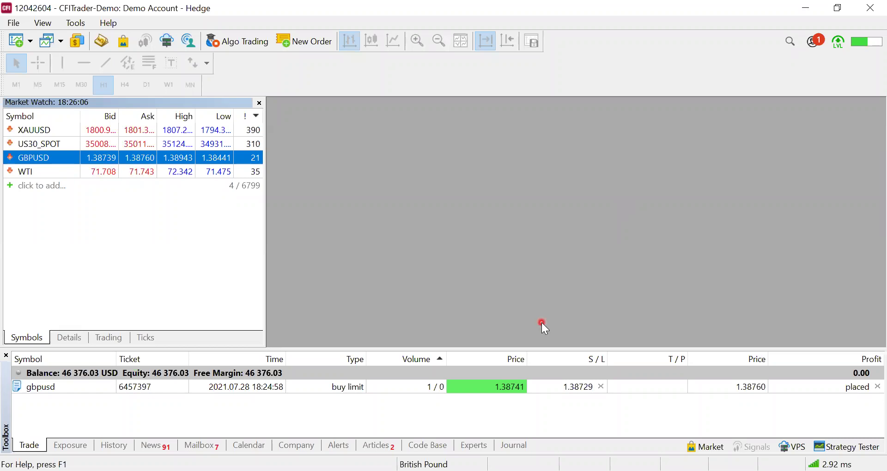
pyautogui.click(556, 409)
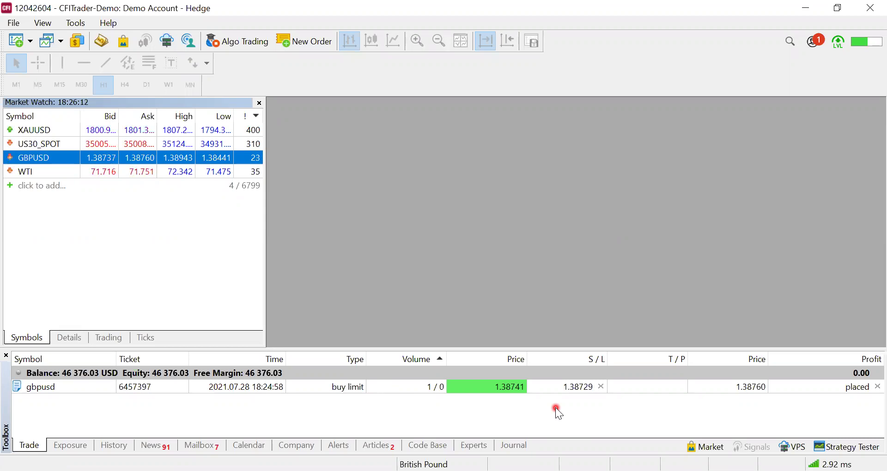
pyautogui.rightClick(782, 394)
pyautogui.rightClick(730, 392)
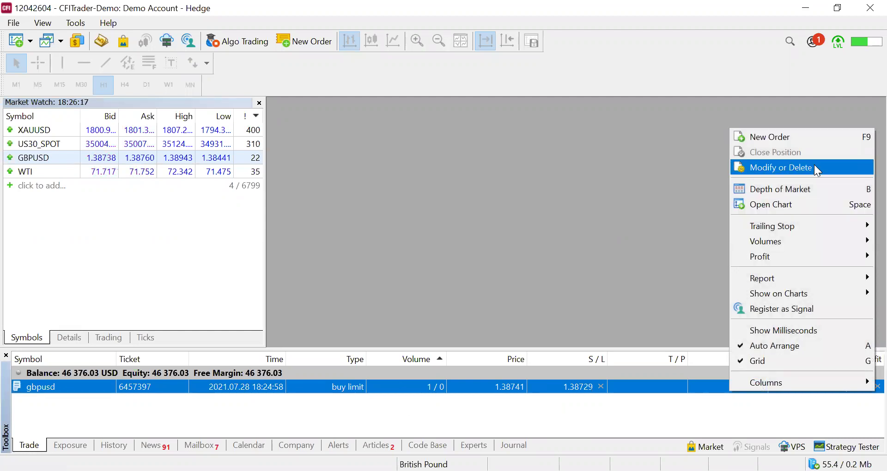
pyautogui.press('Return')
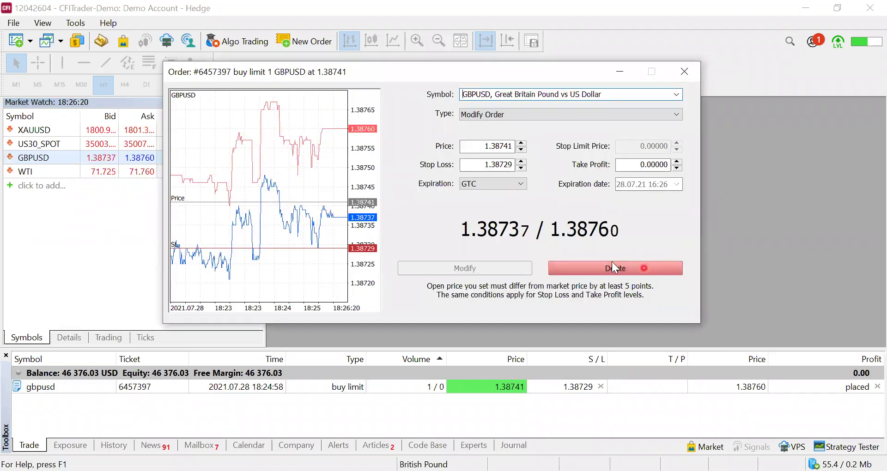
pyautogui.click(677, 77)
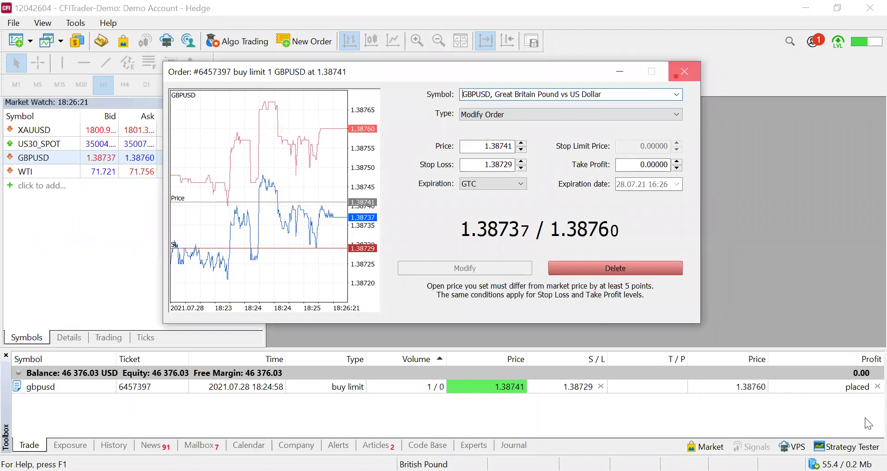
pyautogui.click(874, 387)
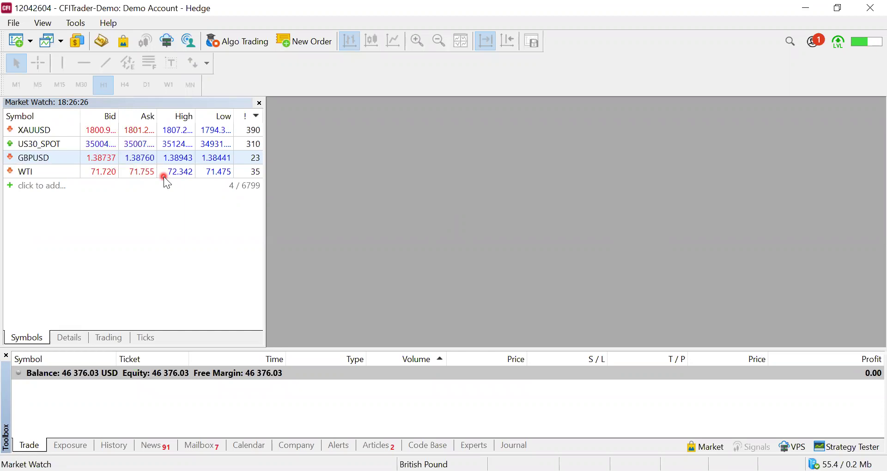
# Step: Start a new GBPUSD pending order and set its type to Sell Limit
pyautogui.rightClick(95, 161)
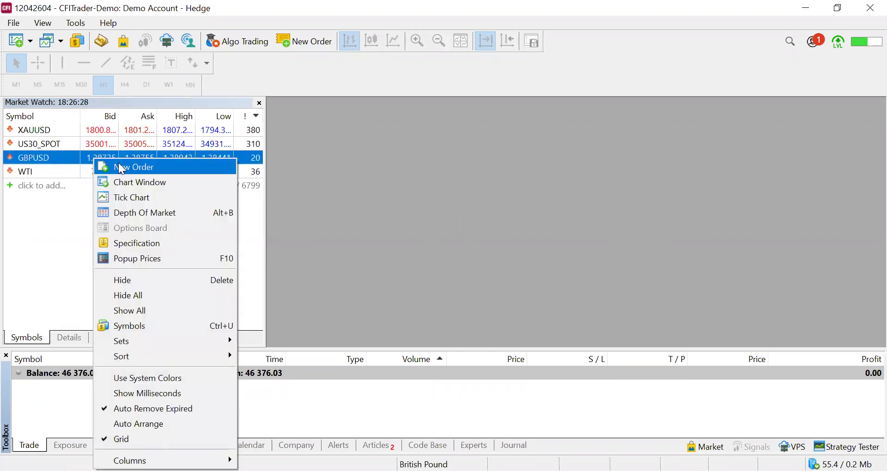
pyautogui.press('Return')
pyautogui.click(520, 117)
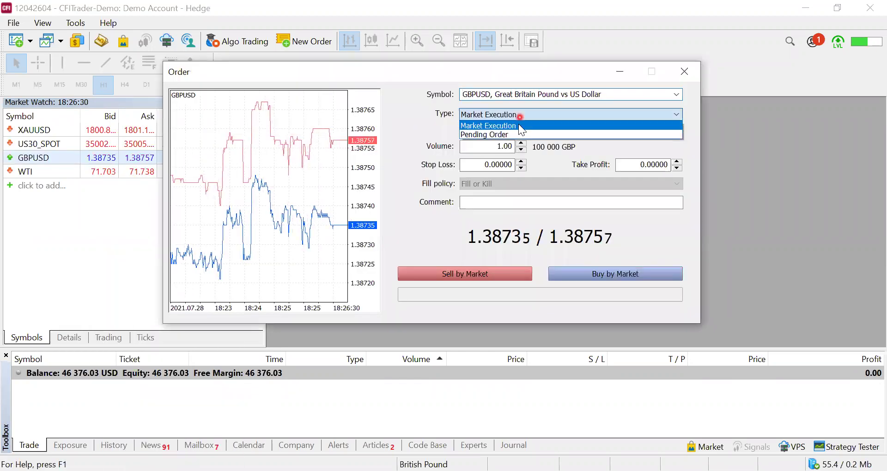
pyautogui.click(519, 135)
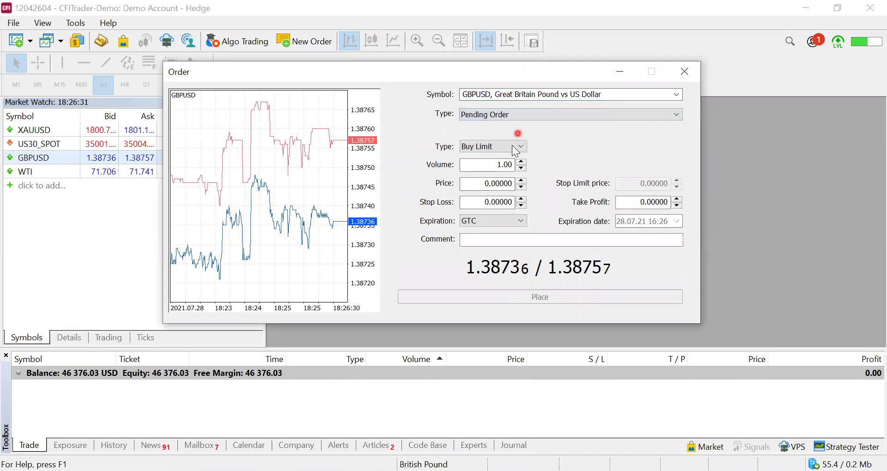
pyautogui.click(512, 146)
pyautogui.click(505, 166)
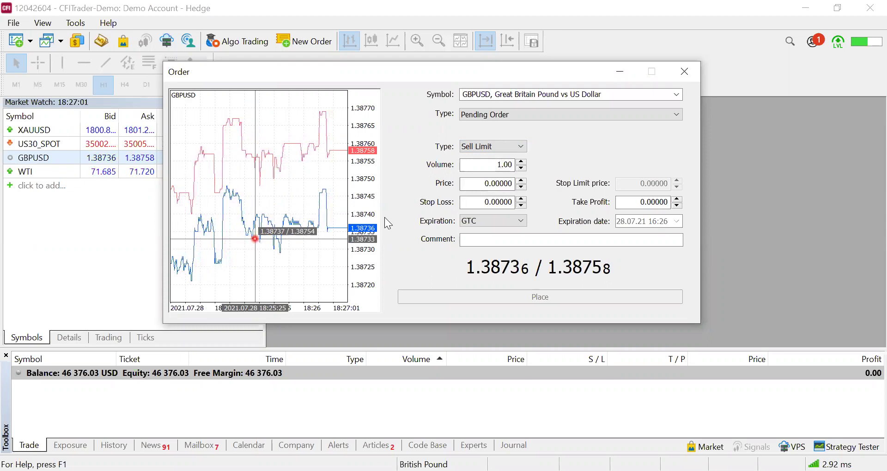
# Step: Place the GBPUSD Sell Limit order at a price of 1.38752 with a Stop Loss of 1.38765
pyautogui.click(522, 181)
pyautogui.click(522, 181)
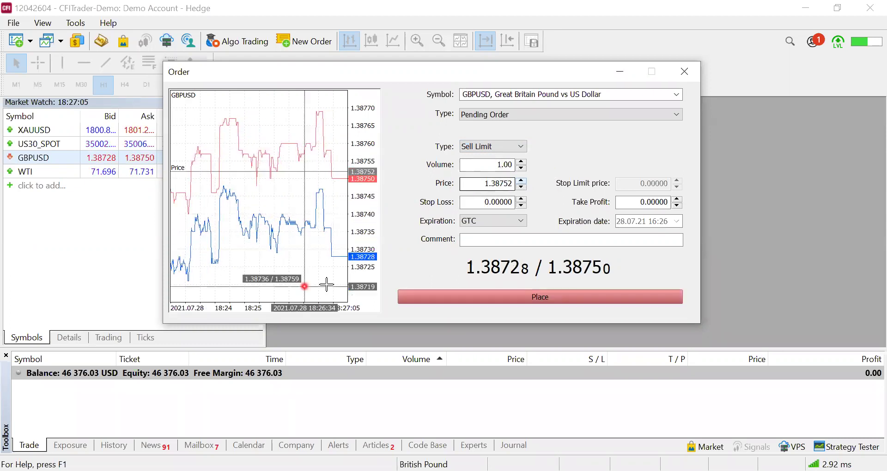
pyautogui.click(351, 277)
pyautogui.click(595, 223)
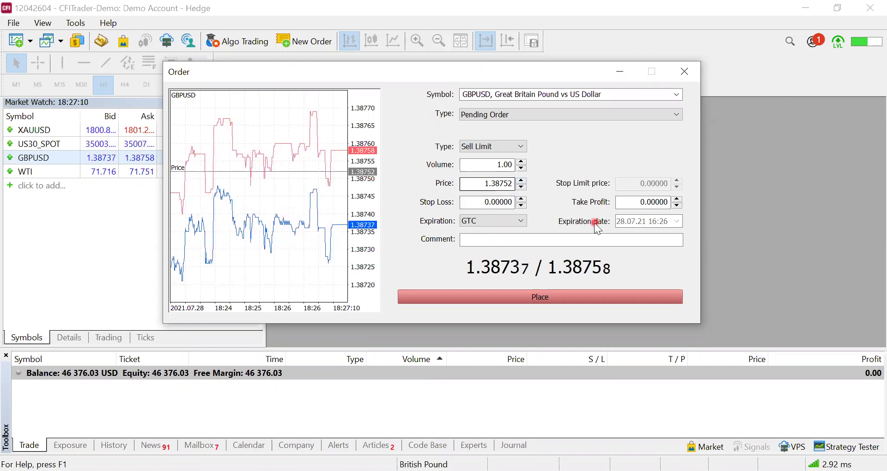
pyautogui.click(521, 200)
pyautogui.click(521, 200)
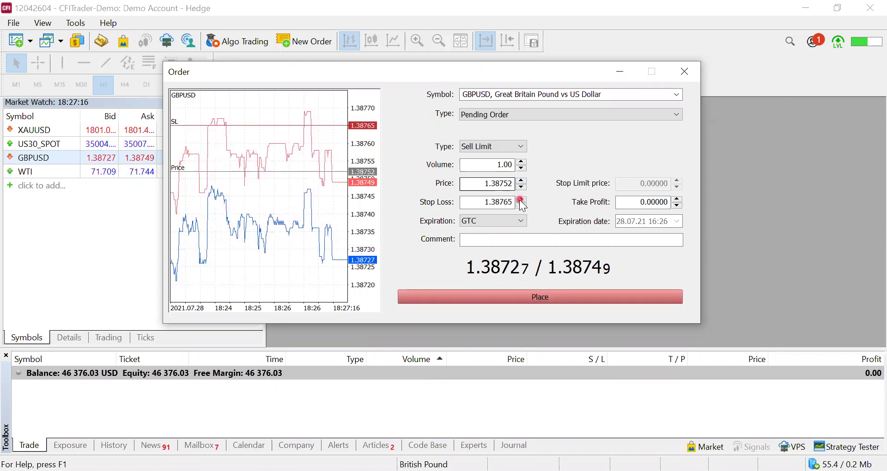
pyautogui.click(592, 294)
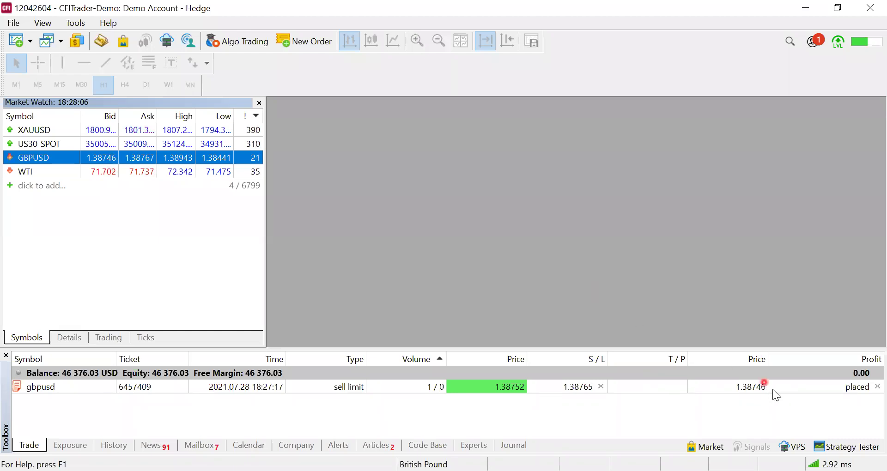
# Step: Delete the GBPUSD Sell Limit order and start a new GBPUSD pending order of type Buy Stop
pyautogui.click(878, 388)
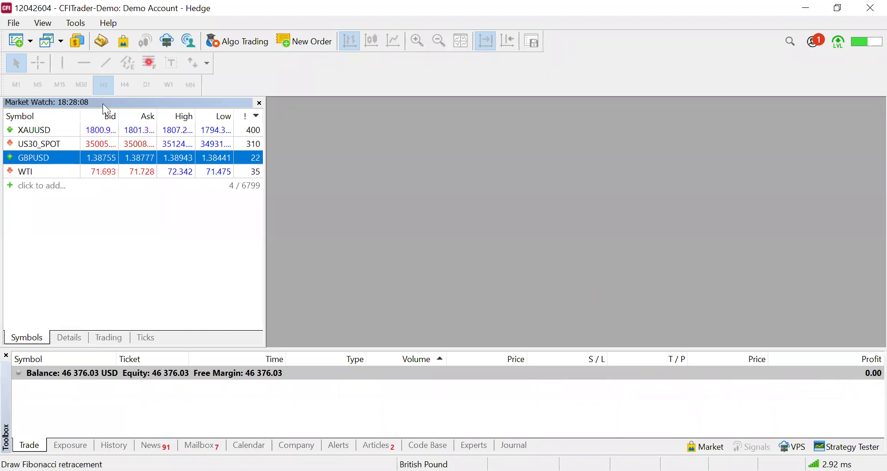
pyautogui.rightClick(31, 160)
pyautogui.click(72, 166)
pyautogui.click(497, 115)
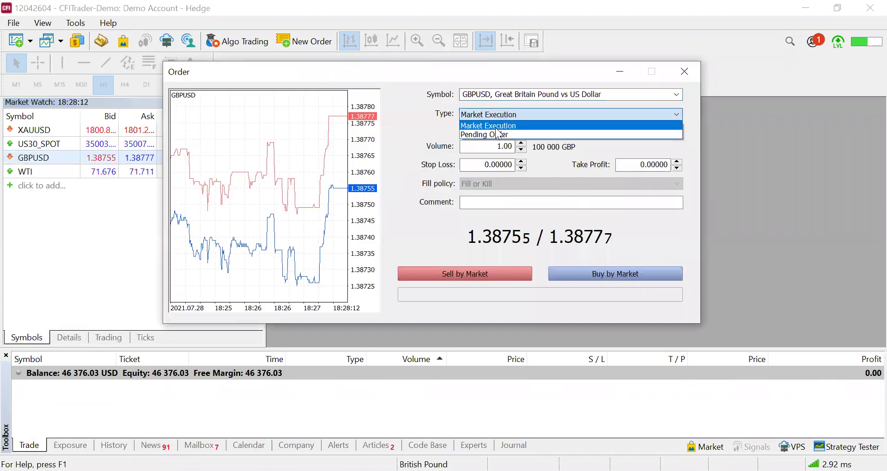
pyautogui.click(498, 132)
pyautogui.click(497, 146)
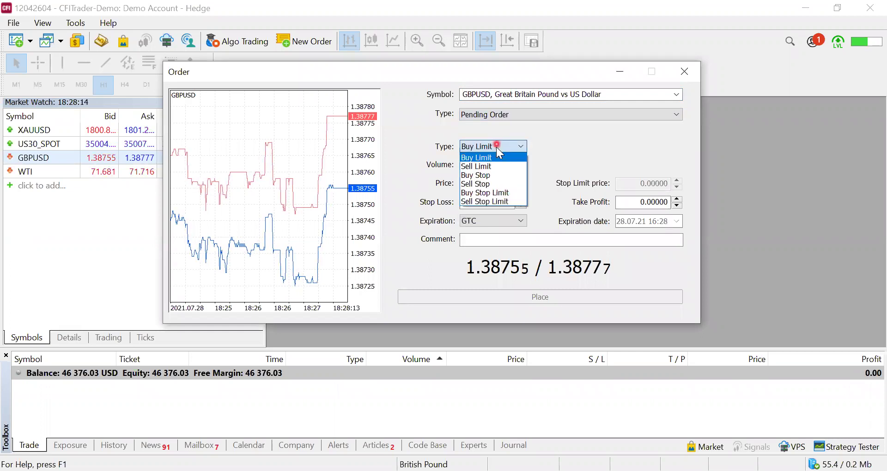
pyautogui.click(496, 178)
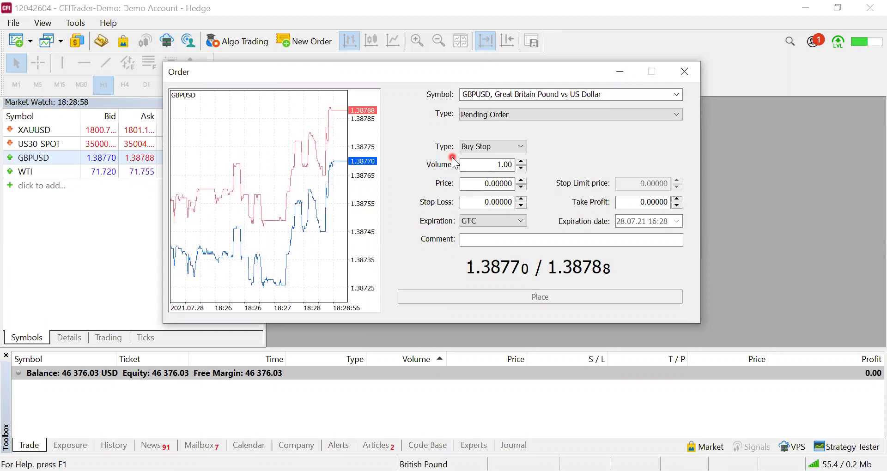
# Step: Place the GBPUSD Buy Stop order at a price of 1.38816 with a Stop Loss of 1.38804
pyautogui.click(486, 169)
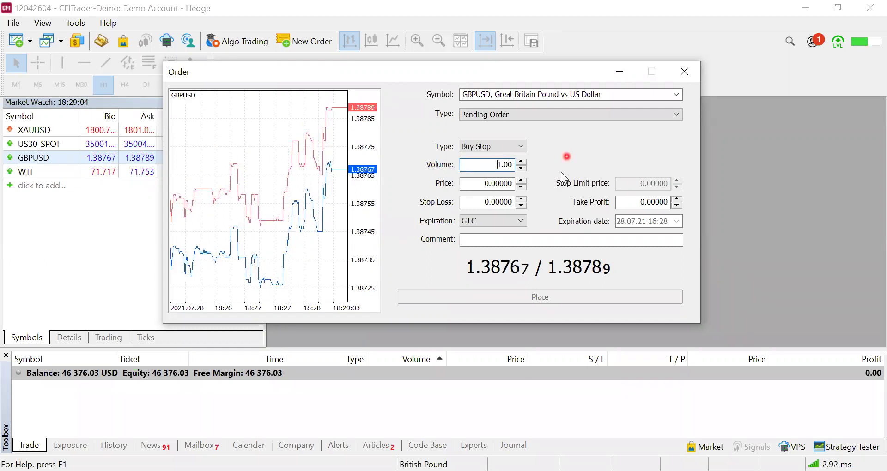
pyautogui.click(521, 181)
pyautogui.moveTo(521, 182); pyautogui.dragTo(522, 182)
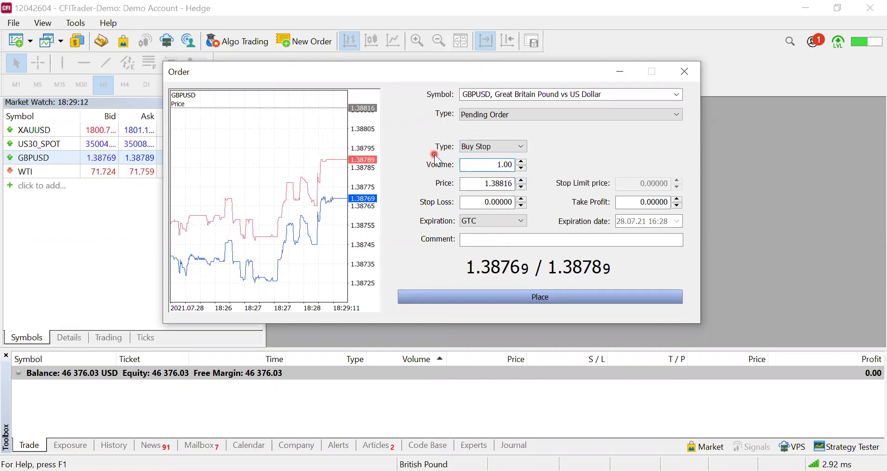
pyautogui.click(525, 207)
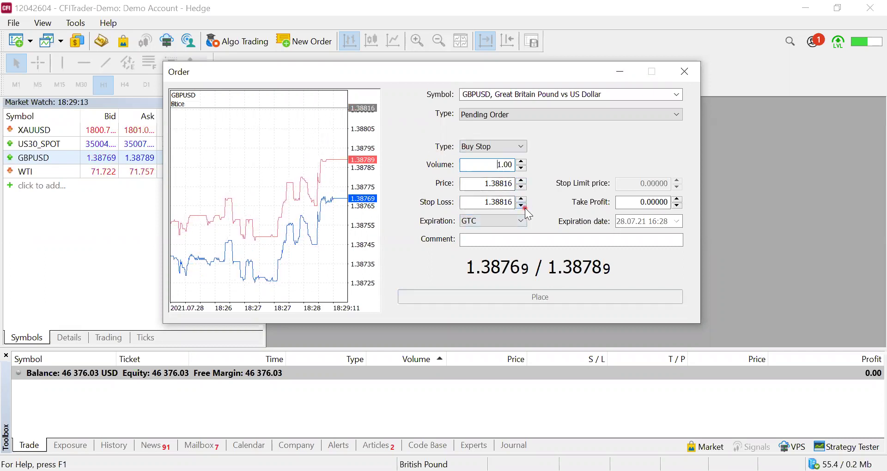
pyautogui.moveTo(525, 208); pyautogui.dragTo(525, 208)
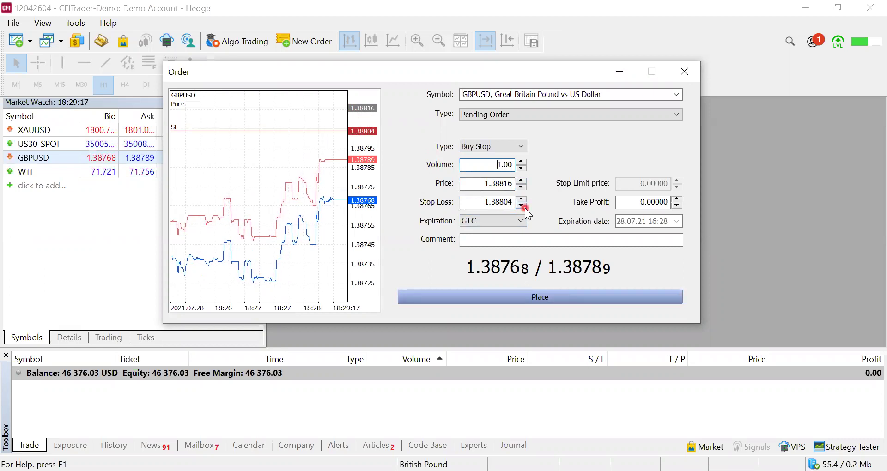
pyautogui.click(567, 296)
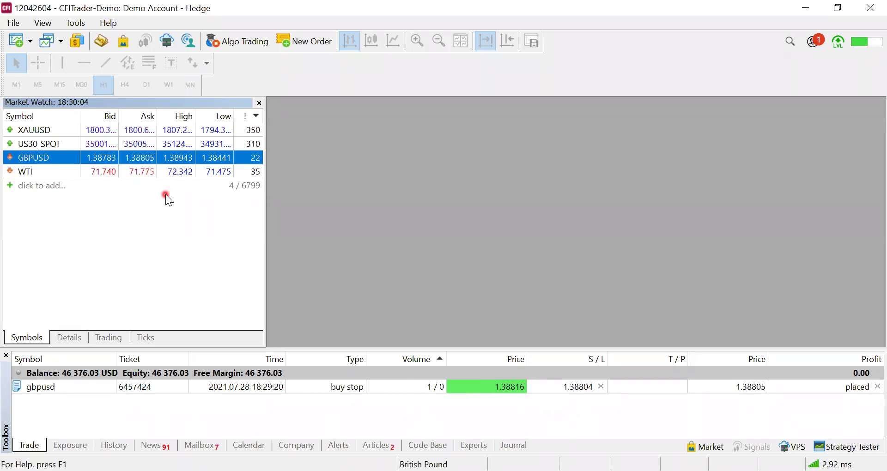
# Step: Start another GBPUSD pending order and set its type to Sell Stop
pyautogui.rightClick(101, 175)
pyautogui.click(51, 161)
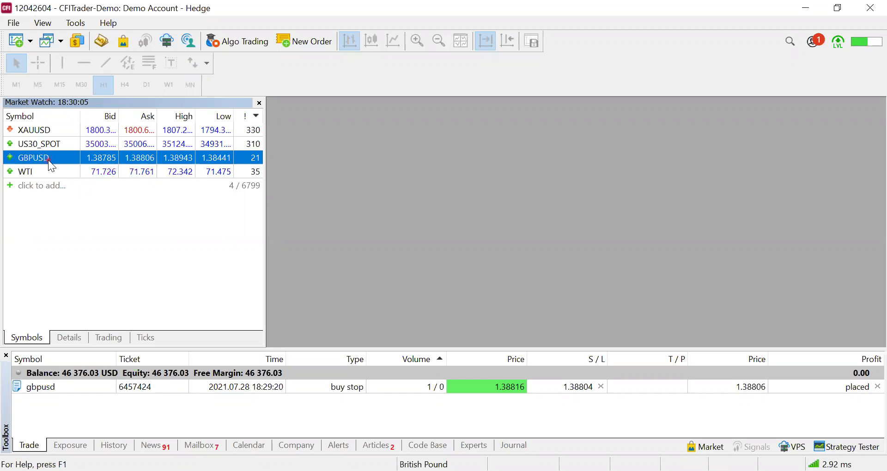
pyautogui.rightClick(48, 160)
pyautogui.click(80, 168)
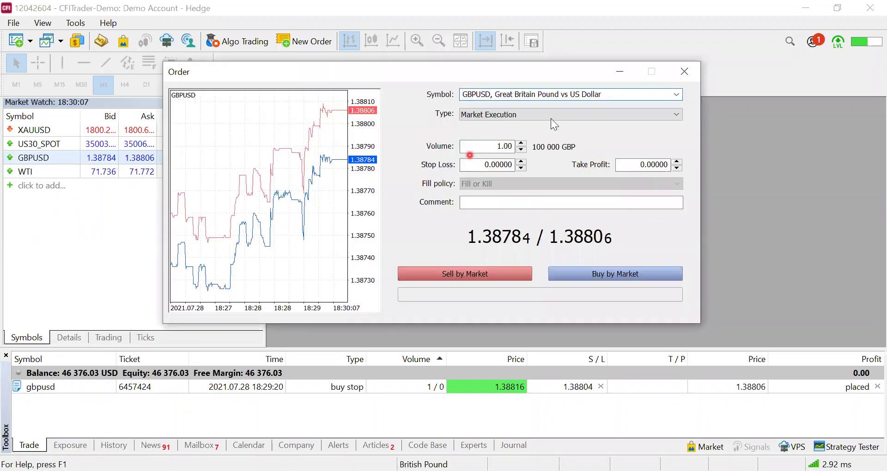
pyautogui.click(551, 116)
pyautogui.click(531, 133)
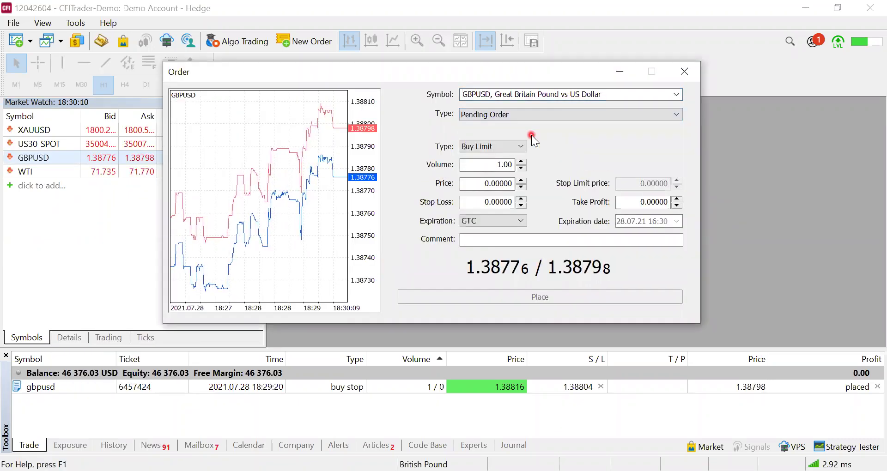
pyautogui.click(507, 146)
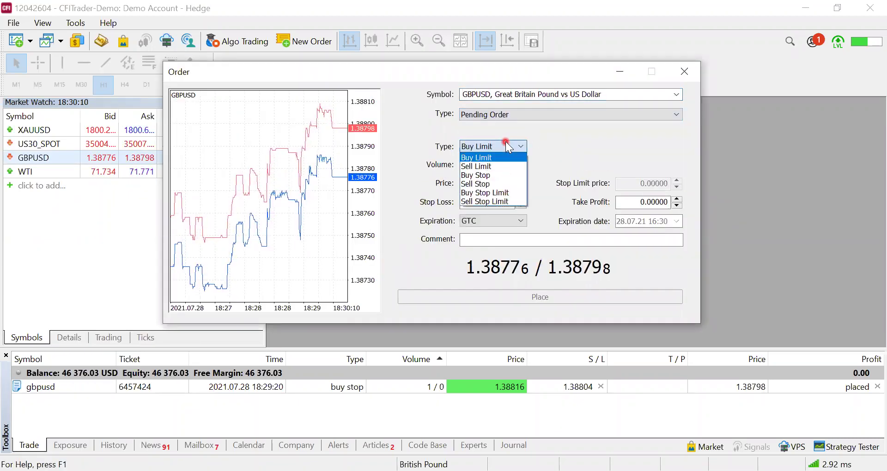
pyautogui.click(494, 183)
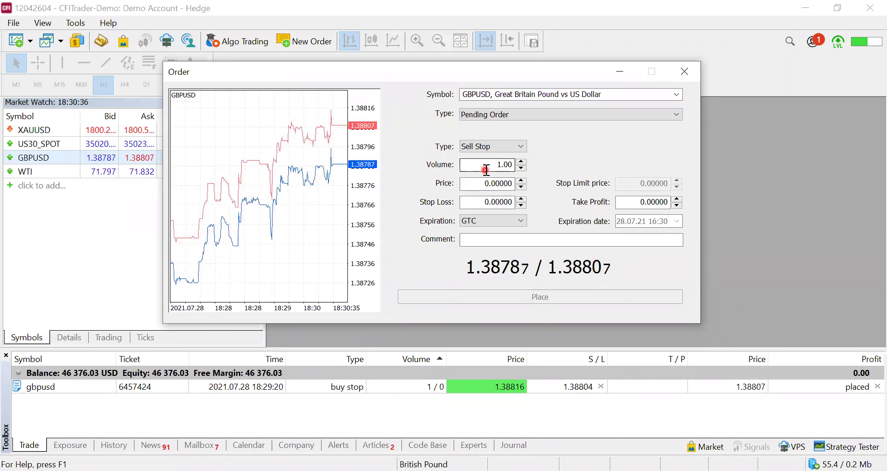
# Step: Place the GBPUSD Sell Stop order at a price of 1.38746 with a Stop Loss of 1.38770
pyautogui.click(521, 188)
pyautogui.click(522, 188)
pyautogui.moveTo(522, 187); pyautogui.dragTo(522, 187)
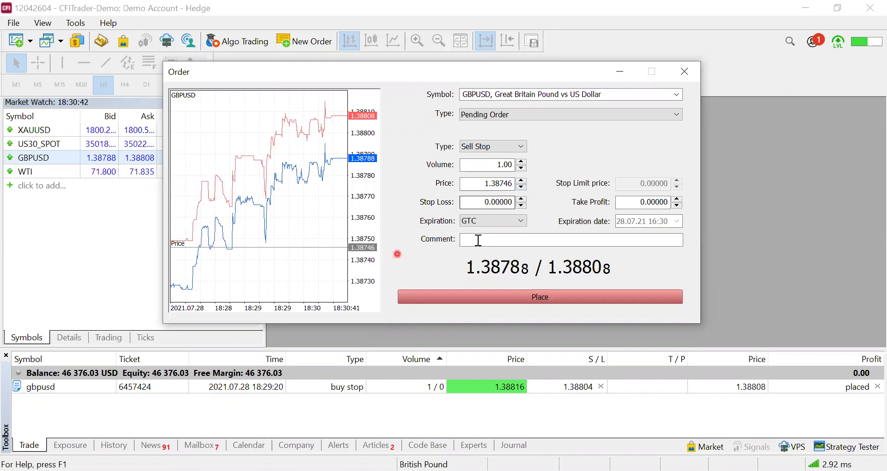
pyautogui.click(522, 199)
pyautogui.moveTo(523, 200); pyautogui.dragTo(523, 201)
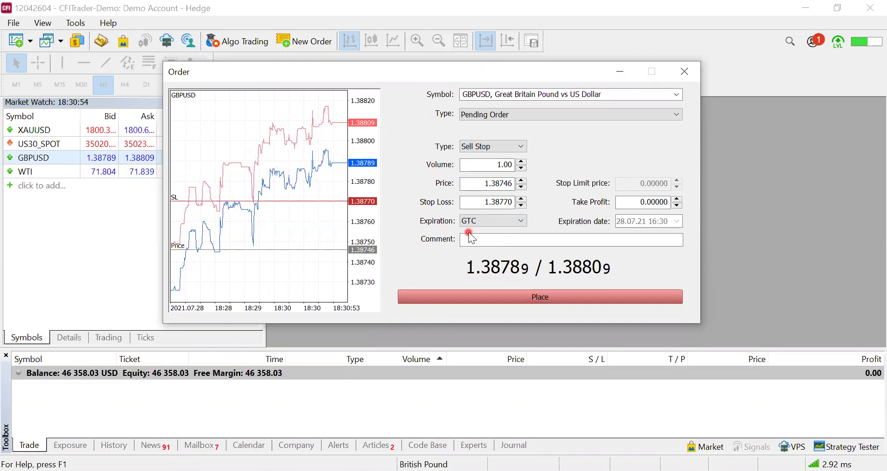
pyautogui.click(536, 301)
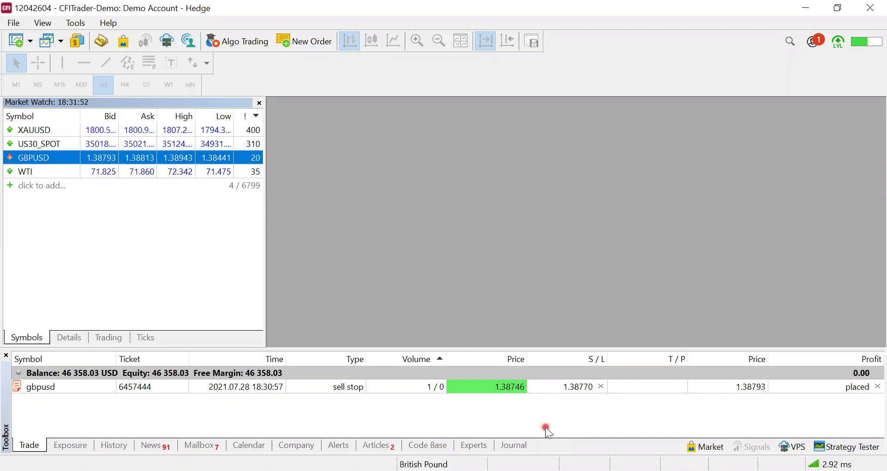
# Step: Delete the GBPUSD Sell Stop order and start a new GBPUSD pending order of type Buy Stop Limit
pyautogui.click(878, 387)
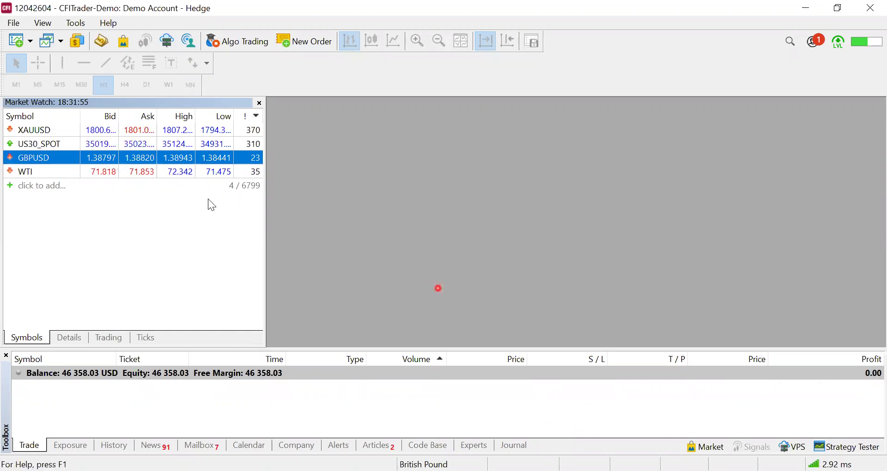
pyautogui.rightClick(69, 157)
pyautogui.click(104, 170)
pyautogui.click(536, 115)
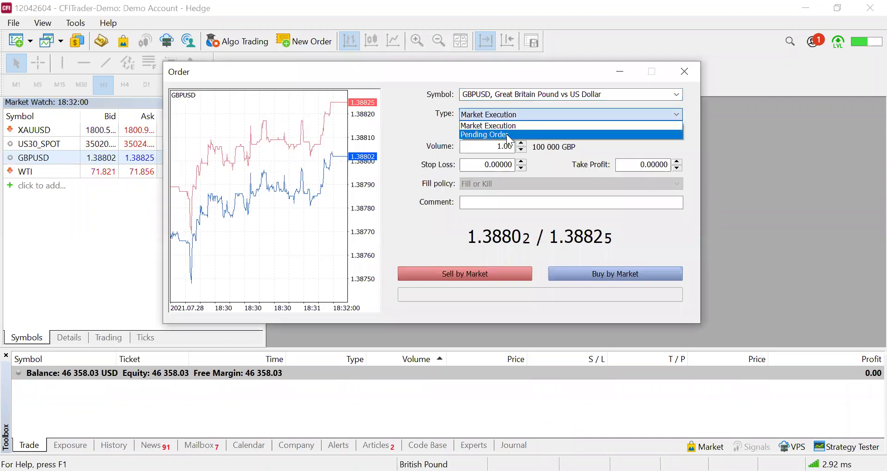
pyautogui.click(506, 132)
pyautogui.click(501, 146)
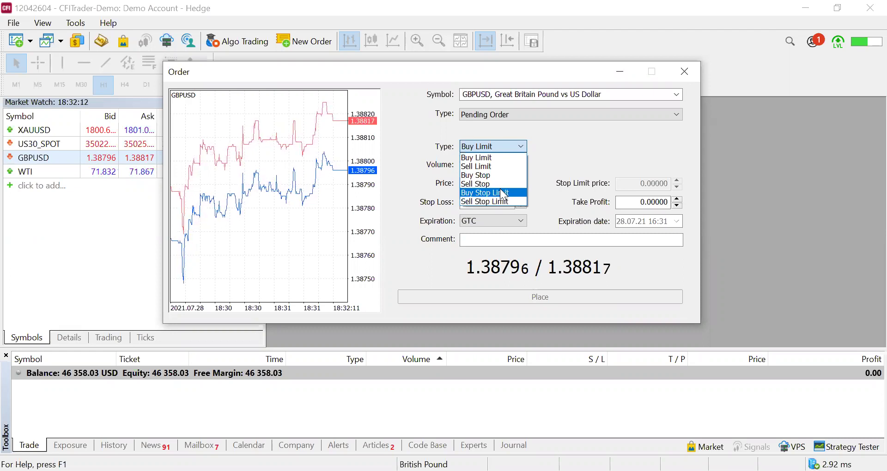
pyautogui.click(501, 190)
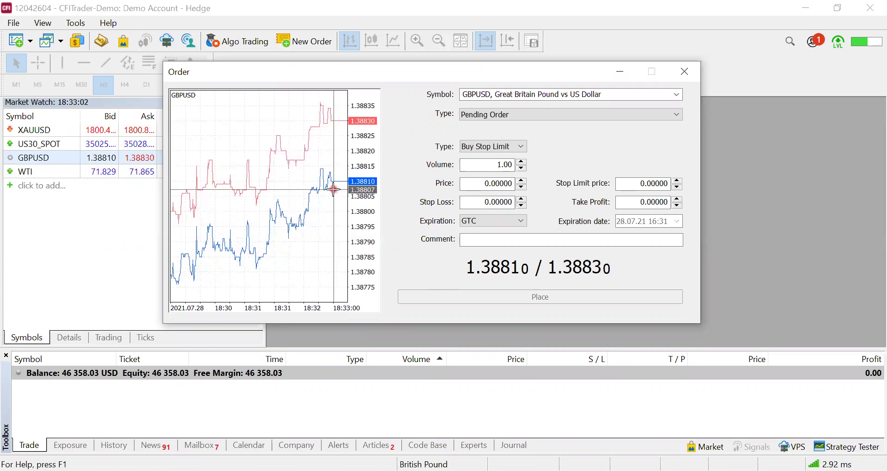
# Step: Set the price of the Buy Stop Limit order to 1.38873
pyautogui.click(522, 181)
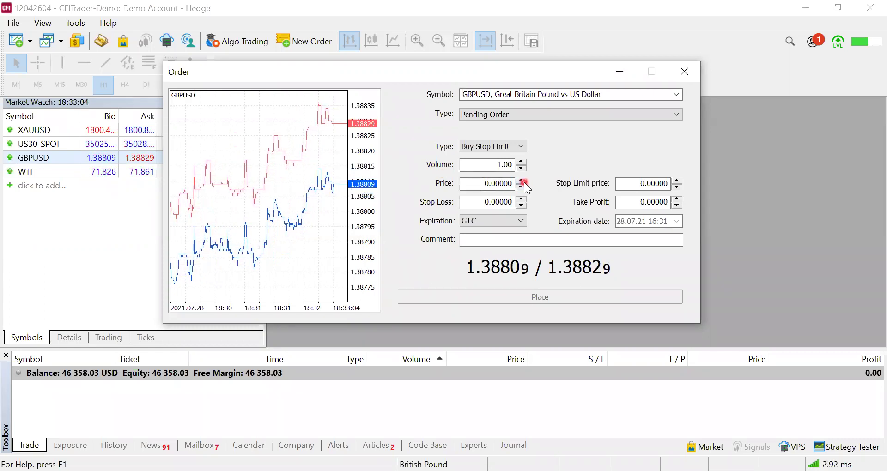
pyautogui.click(522, 181)
pyautogui.click(523, 182)
pyautogui.click(523, 181)
pyautogui.click(523, 182)
pyautogui.click(522, 181)
pyautogui.click(523, 182)
pyautogui.click(522, 181)
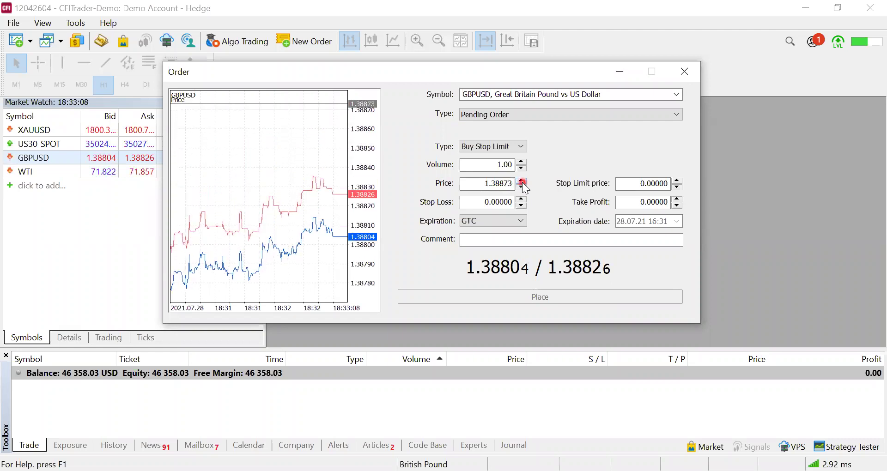
pyautogui.click(368, 196)
pyautogui.click(374, 218)
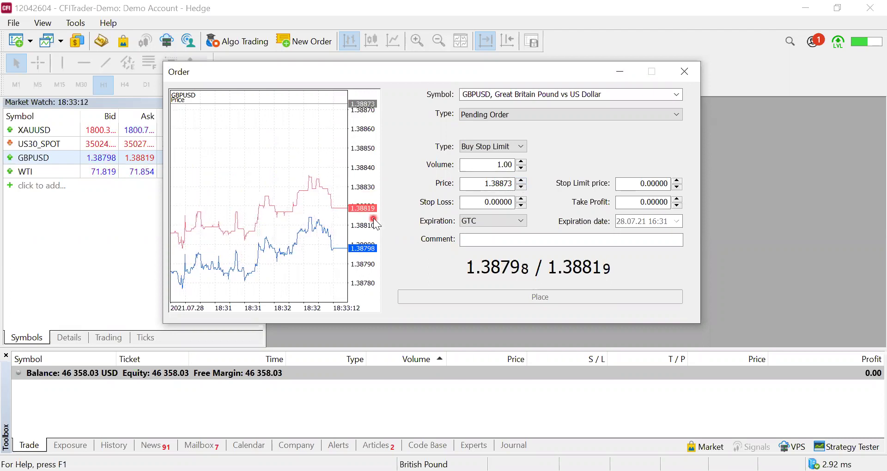
# Step: Set the Stop Limit price to 1.38848 and place the GBPUSD Buy Stop Limit order
pyautogui.click(553, 219)
pyautogui.click(543, 180)
pyautogui.click(566, 189)
pyautogui.click(678, 181)
pyautogui.click(679, 188)
pyautogui.click(679, 189)
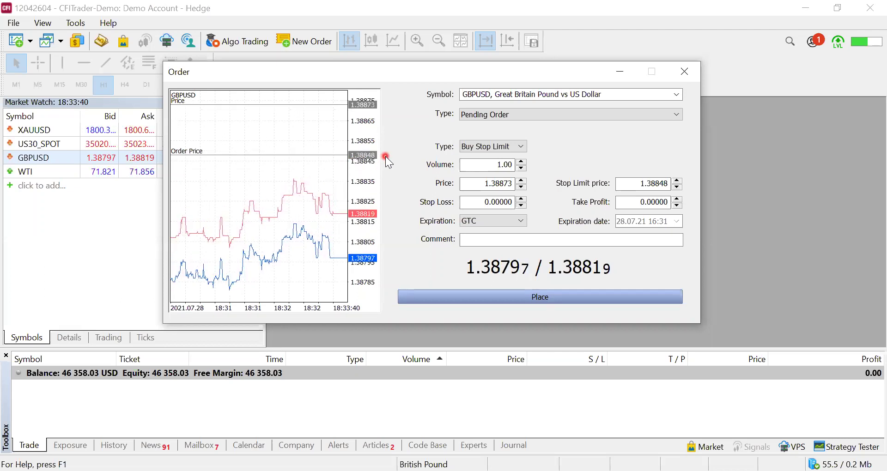
pyautogui.moveTo(387, 159)
pyautogui.mouseDown()
pyautogui.moveTo(363, 158)
pyautogui.moveTo(383, 160)
pyautogui.mouseUp()
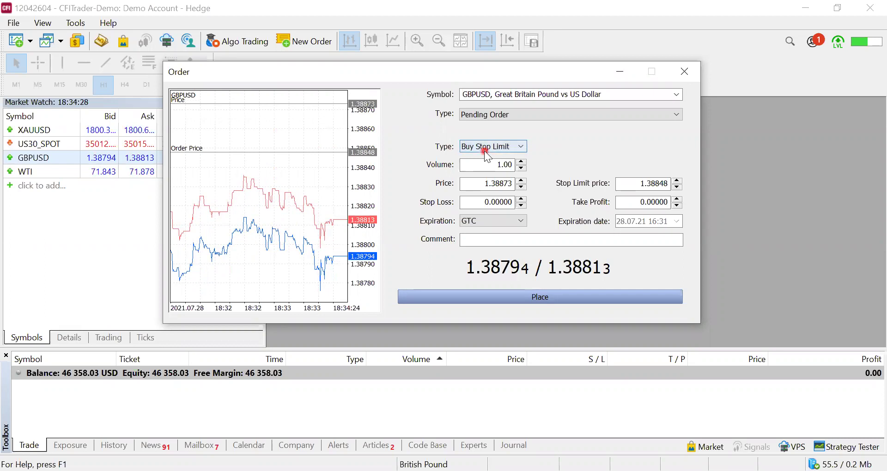
pyautogui.click(562, 299)
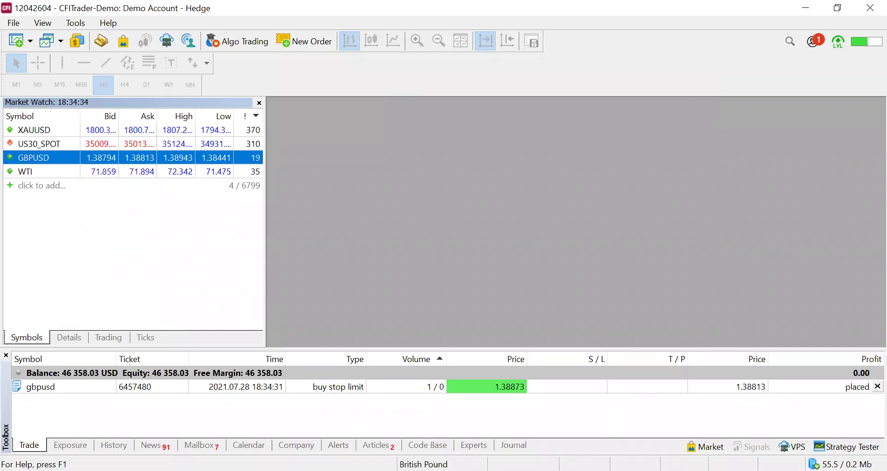
# Step: Delete the GBPUSD Buy Stop Limit order and start a new GBPUSD pending order of type Sell Stop Limit
pyautogui.click(878, 387)
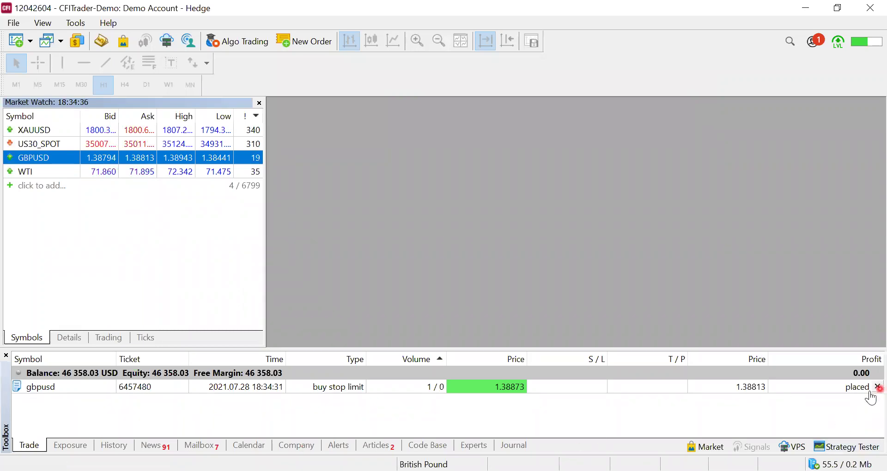
pyautogui.rightClick(70, 164)
pyautogui.click(100, 167)
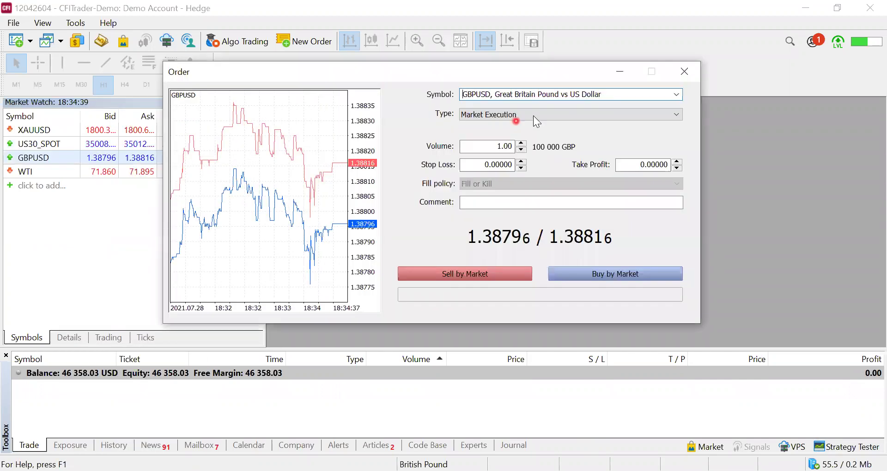
pyautogui.click(534, 115)
pyautogui.click(525, 134)
pyautogui.click(505, 149)
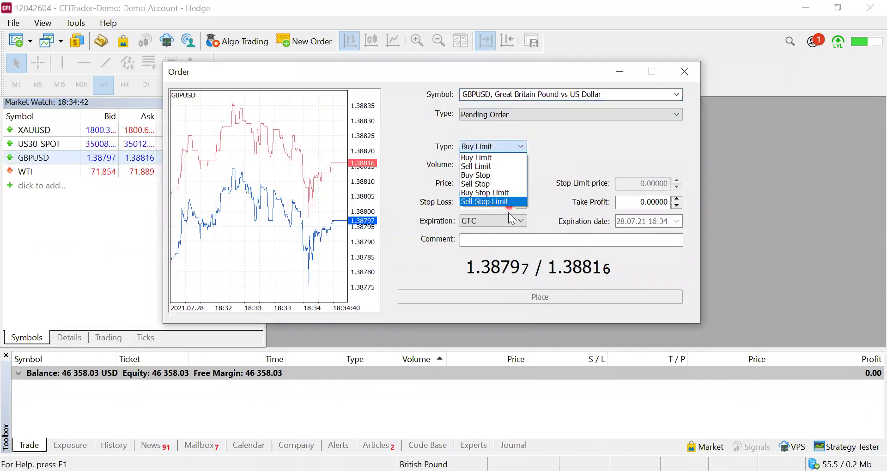
pyautogui.click(509, 209)
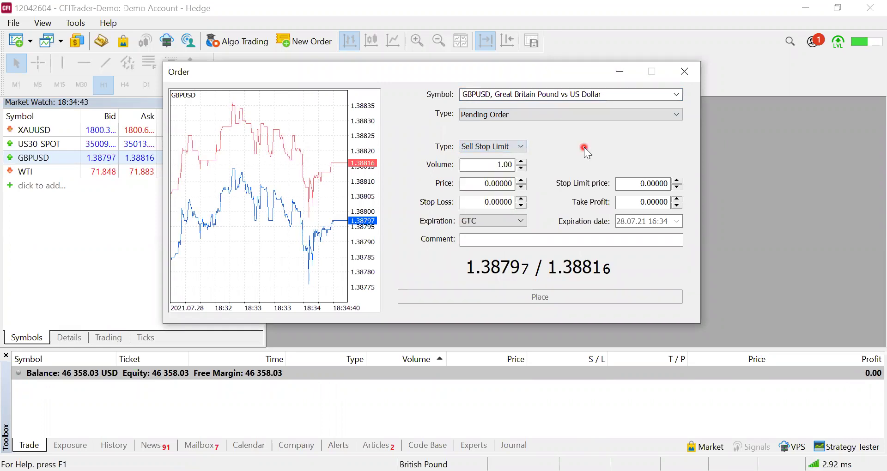
# Step: Set the price of the Sell Stop Limit order to 1.38765
pyautogui.click(523, 187)
pyautogui.moveTo(523, 187); pyautogui.dragTo(523, 187)
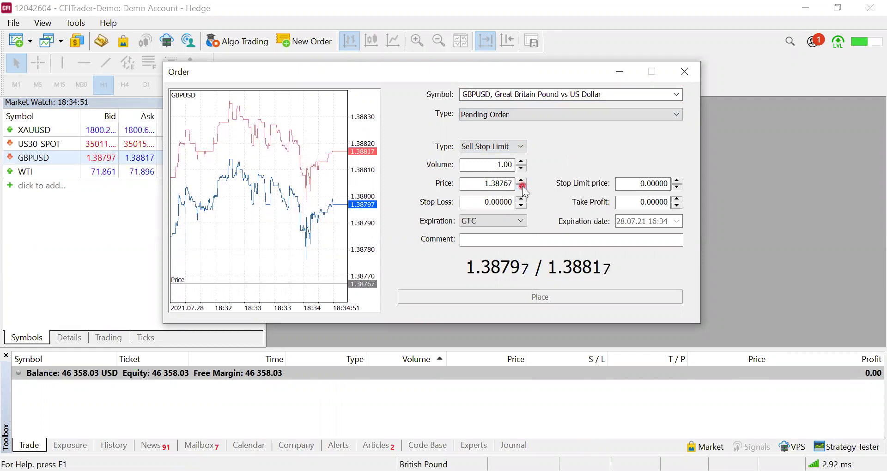
pyautogui.click(523, 187)
pyautogui.click(669, 200)
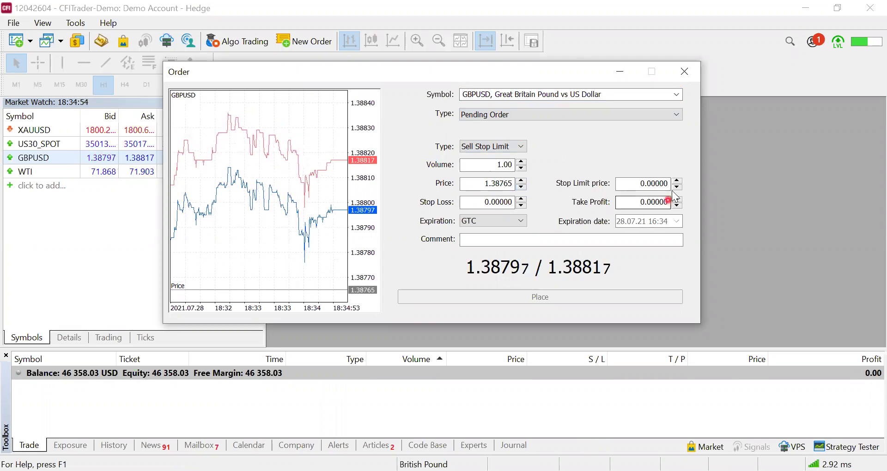
# Step: Set the Stop Limit price of the Sell Stop Limit order to 1.38781
pyautogui.click(679, 181)
pyautogui.click(678, 180)
pyautogui.click(678, 181)
pyautogui.click(678, 181)
pyautogui.click(678, 180)
pyautogui.click(678, 180)
pyautogui.click(678, 180)
pyautogui.click(678, 181)
pyautogui.click(678, 180)
pyautogui.click(678, 180)
pyautogui.click(678, 180)
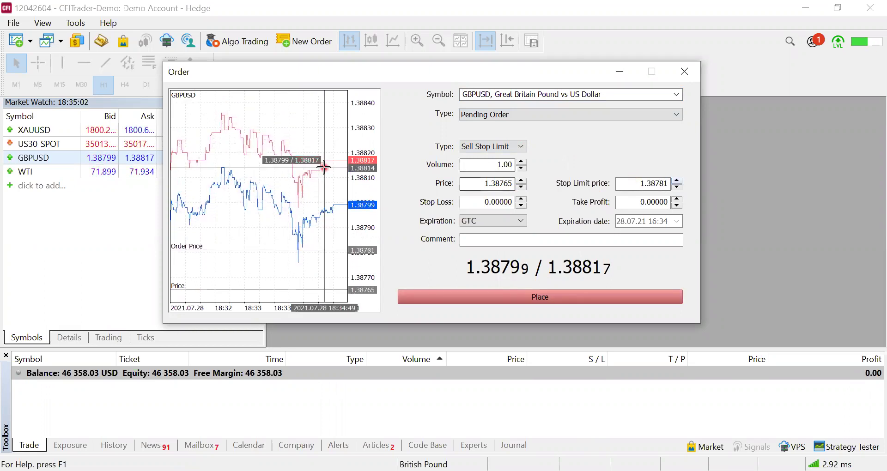
# Step: Place the GBPUSD Sell Stop Limit order and delete it from the open trades list
pyautogui.click(551, 297)
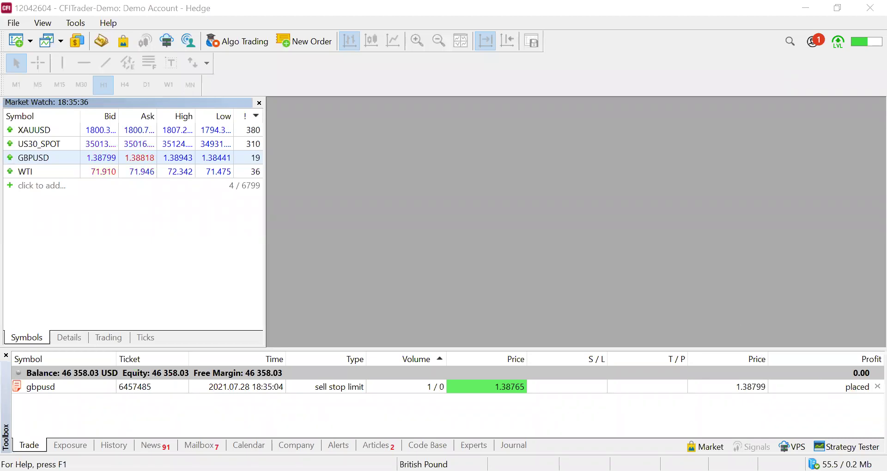
pyautogui.click(749, 203)
pyautogui.click(879, 387)
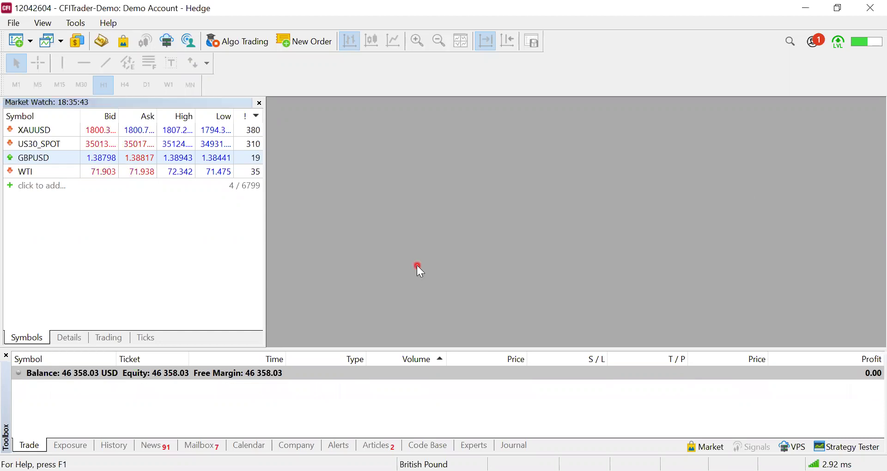
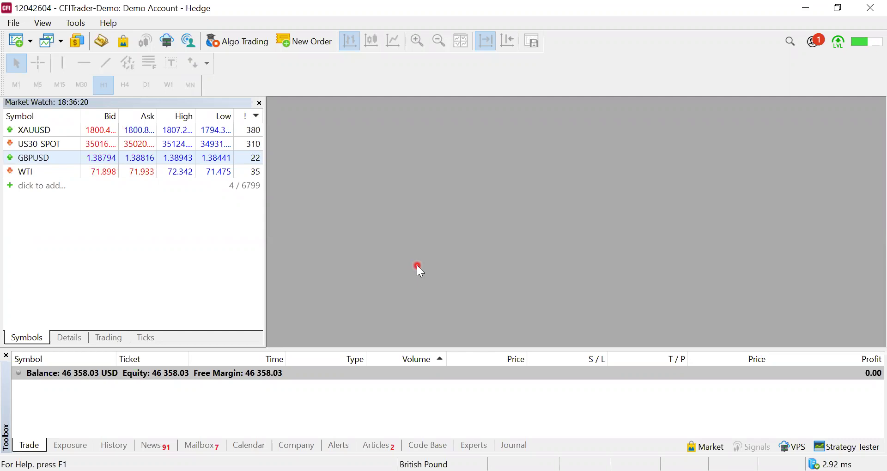
# Step: Buy 1.00 lot of GBPUSD with one-click trading in Market Watch and close the position
pyautogui.click(168, 212)
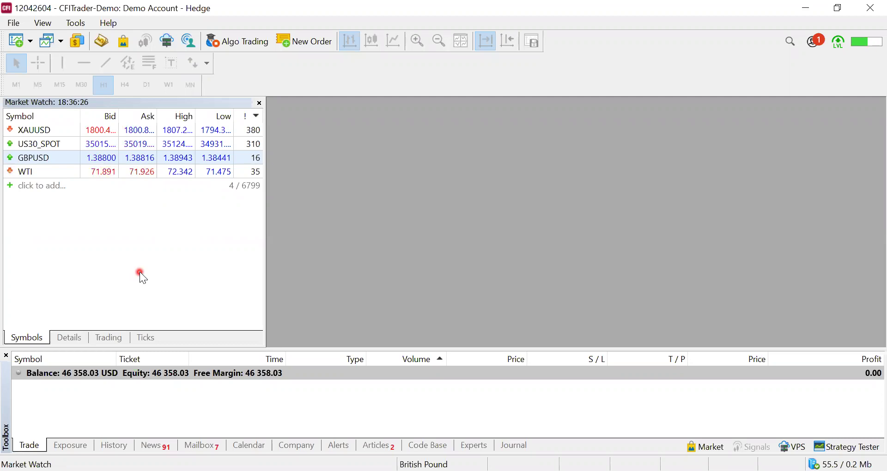
pyautogui.click(146, 117)
pyautogui.click(108, 338)
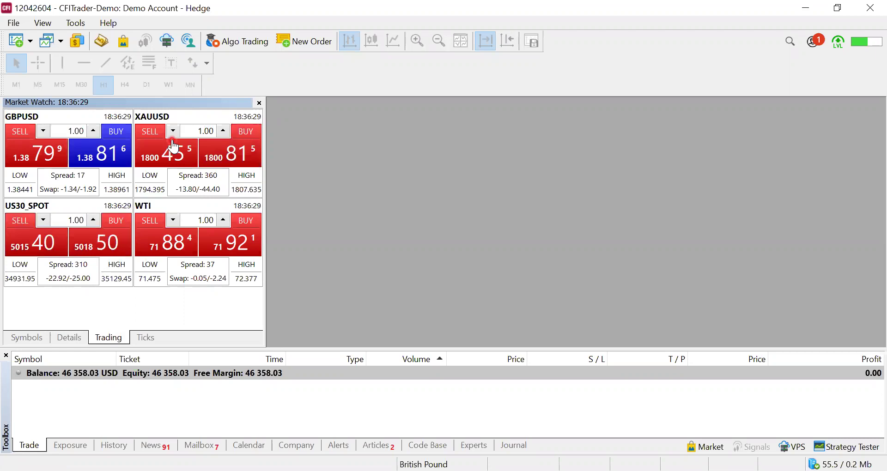
pyautogui.click(123, 154)
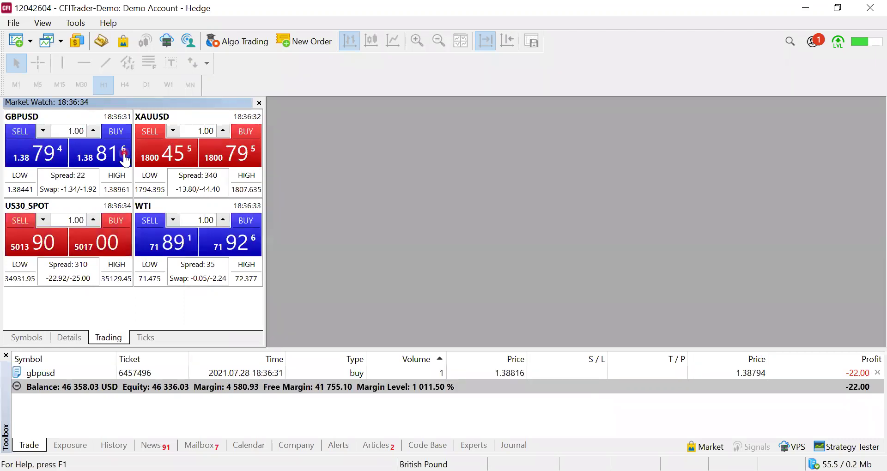
pyautogui.click(348, 436)
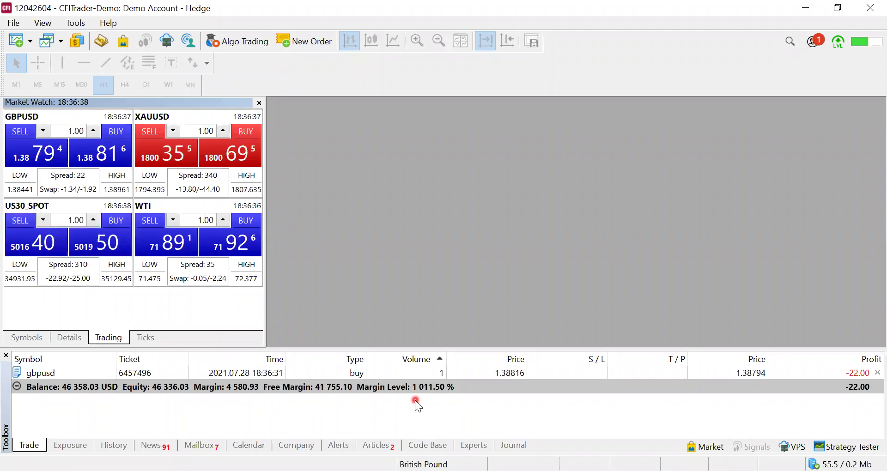
pyautogui.click(878, 372)
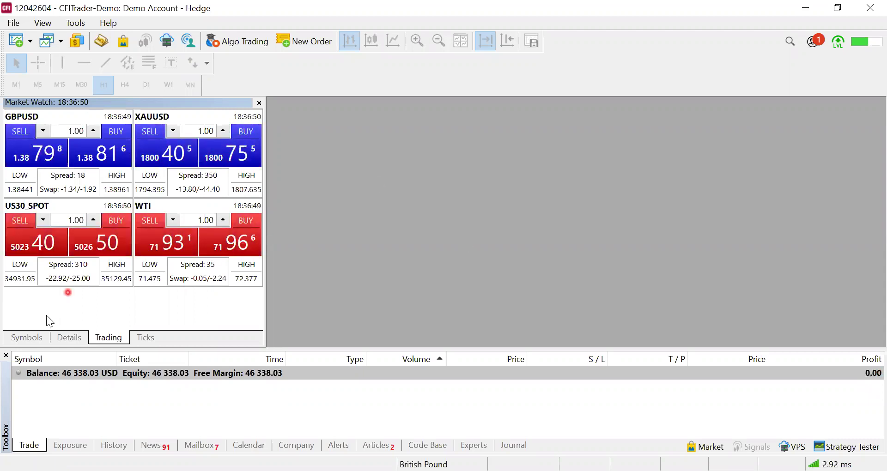
# Step: Return Market Watch to the symbol list and open a maximized GBPUSD chart window
pyautogui.click(21, 339)
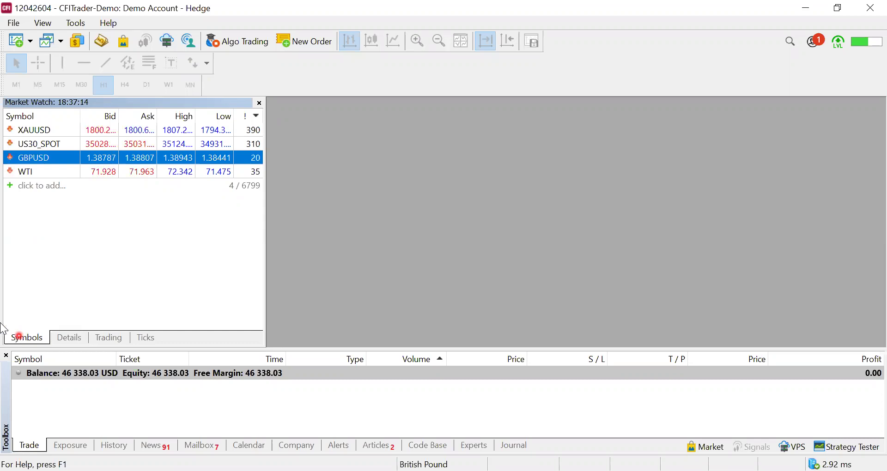
pyautogui.rightClick(93, 163)
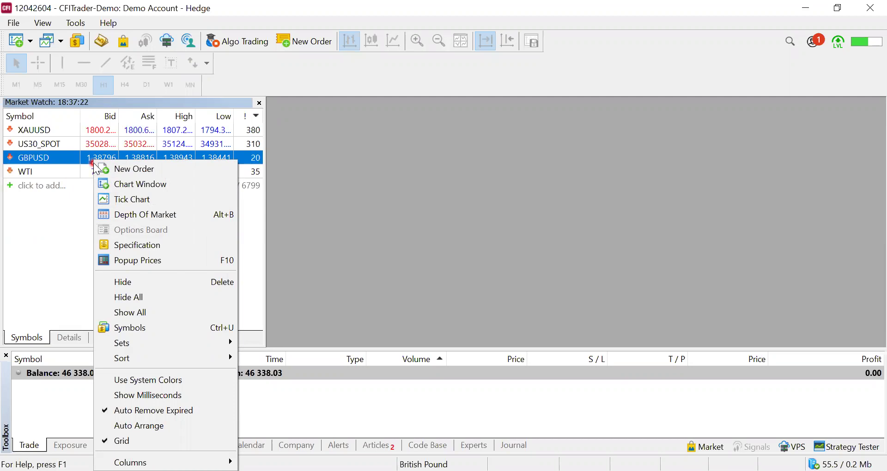
pyautogui.click(185, 185)
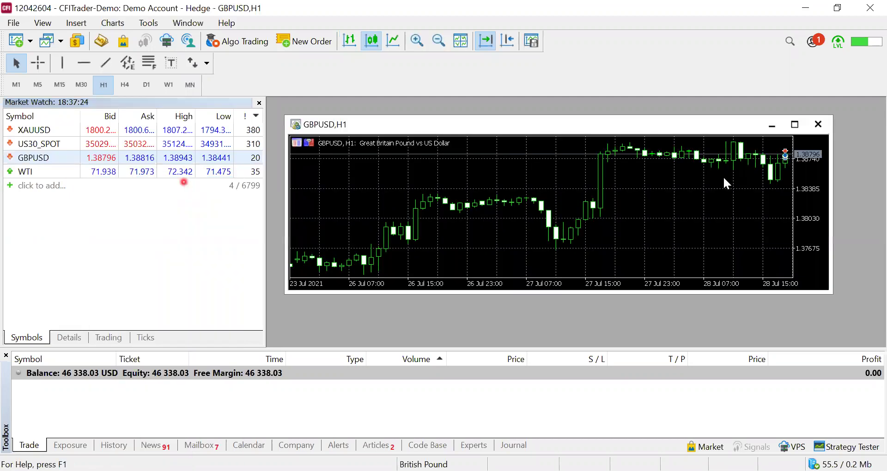
pyautogui.click(795, 125)
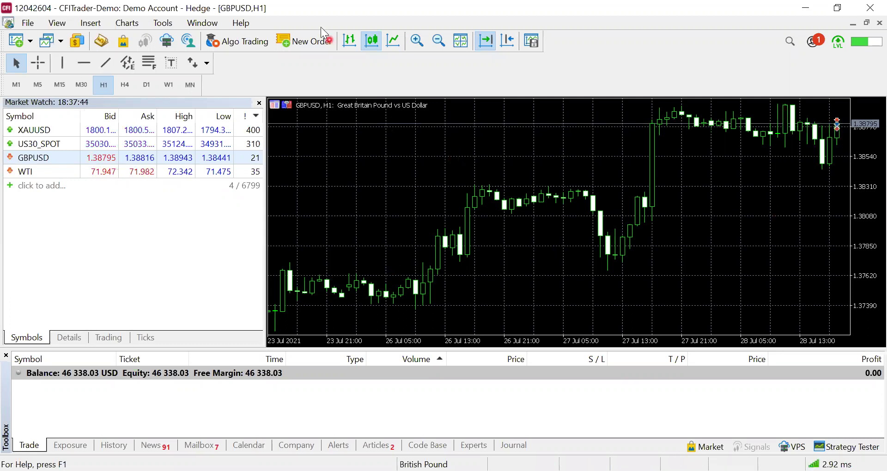
# Step: Display the GBPUSD chart as bars and as a line to compare the two chart styles
pyautogui.click(350, 42)
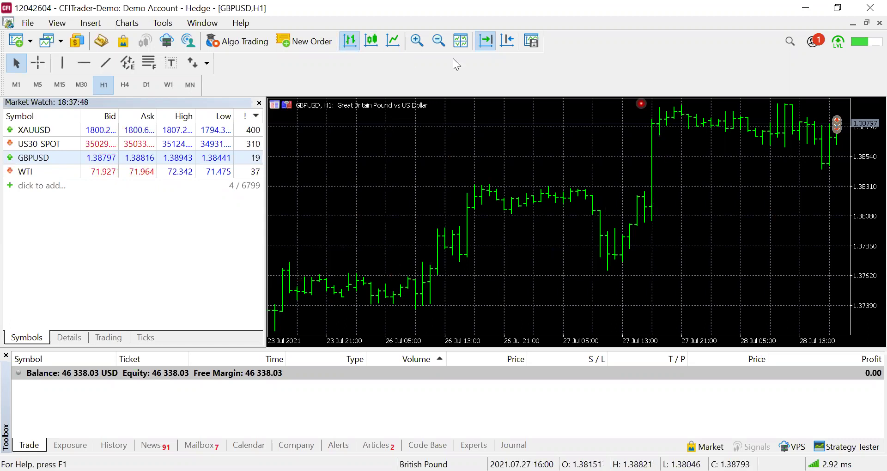
pyautogui.click(392, 43)
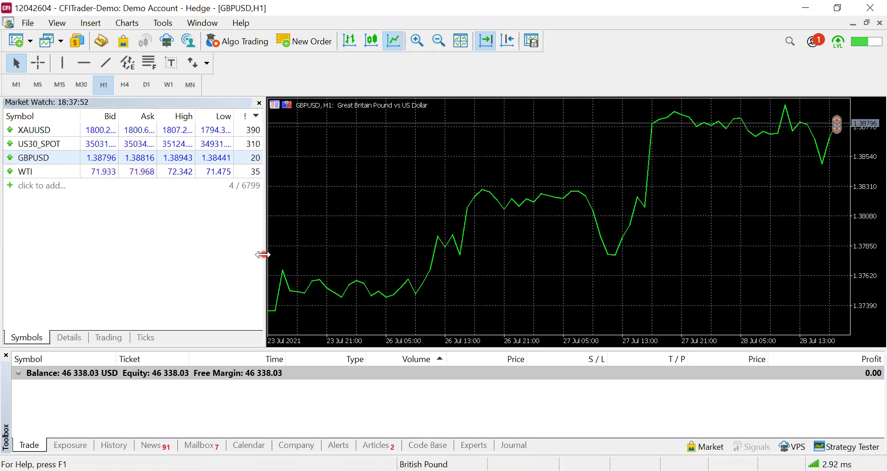
pyautogui.click(387, 243)
pyautogui.click(761, 192)
pyautogui.click(530, 236)
pyautogui.click(597, 185)
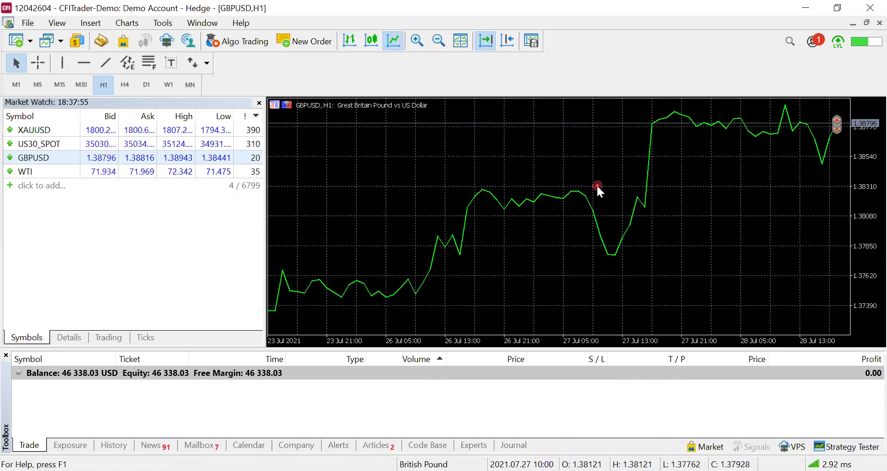
# Step: Switch the GBPUSD H1 chart to the candlestick style
pyautogui.click(358, 51)
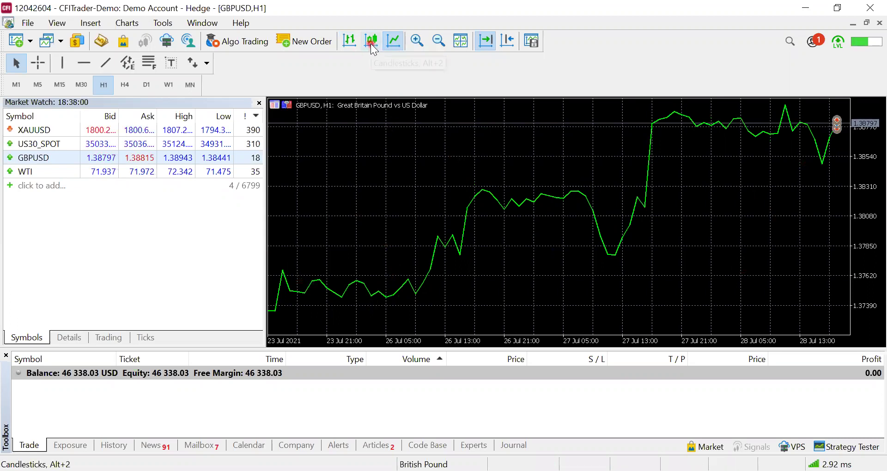
pyautogui.click(371, 43)
pyautogui.click(515, 240)
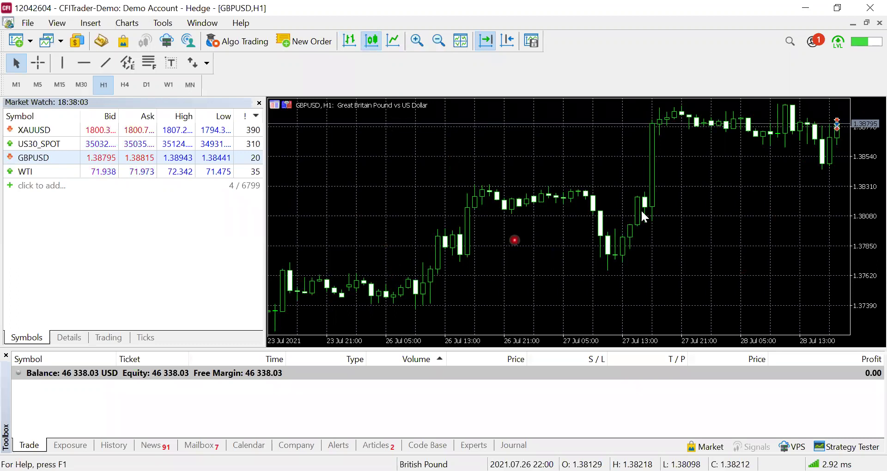
pyautogui.click(690, 164)
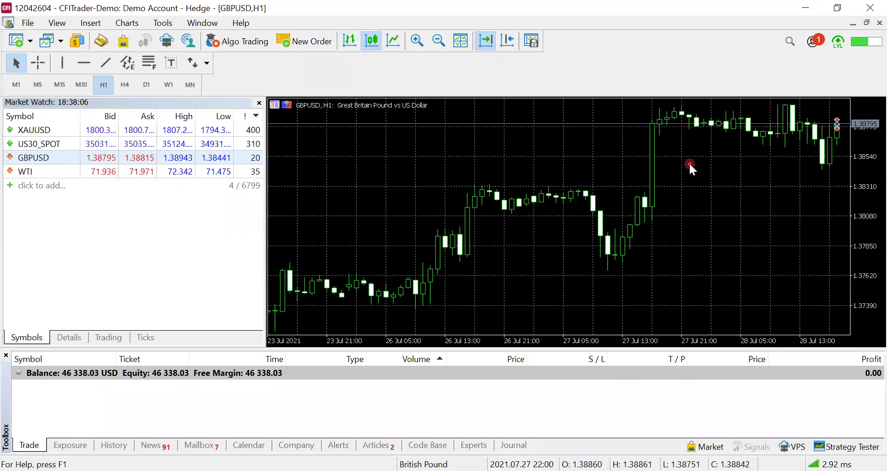
# Step: Examine the Common, Show and Colors settings in the GBPUSD chart properties and close them without changing anything
pyautogui.rightClick(689, 162)
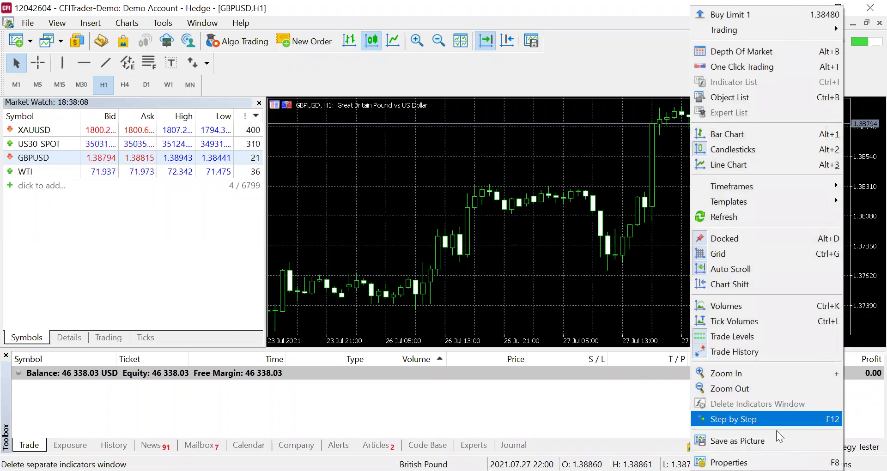
pyautogui.click(759, 463)
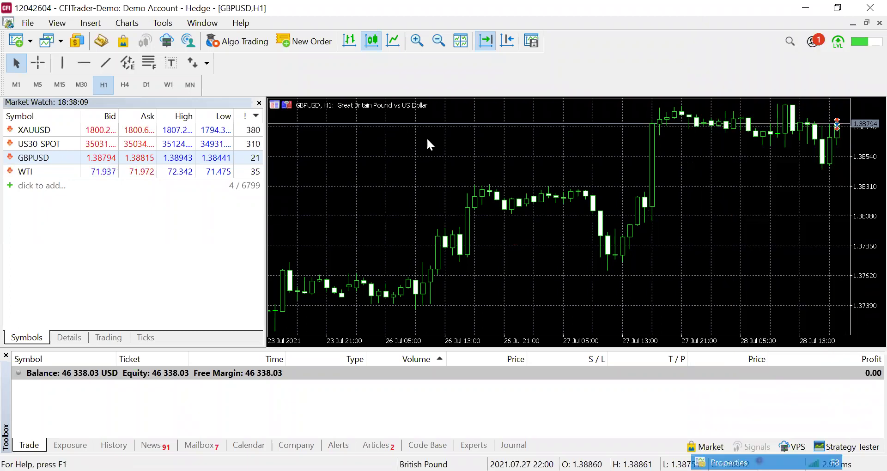
pyautogui.click(498, 203)
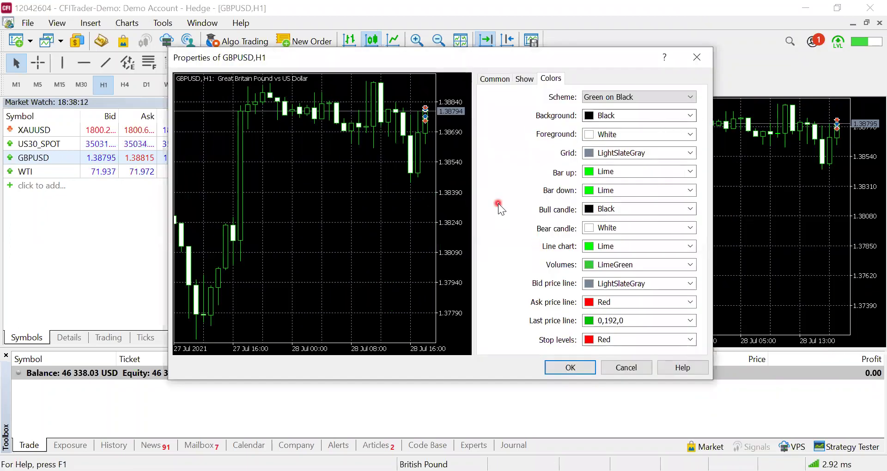
pyautogui.click(578, 166)
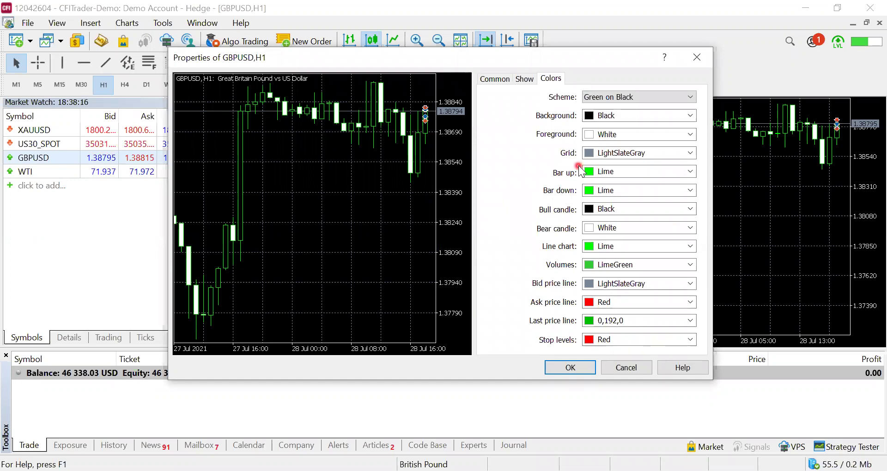
pyautogui.click(499, 79)
pyautogui.click(524, 80)
pyautogui.click(550, 79)
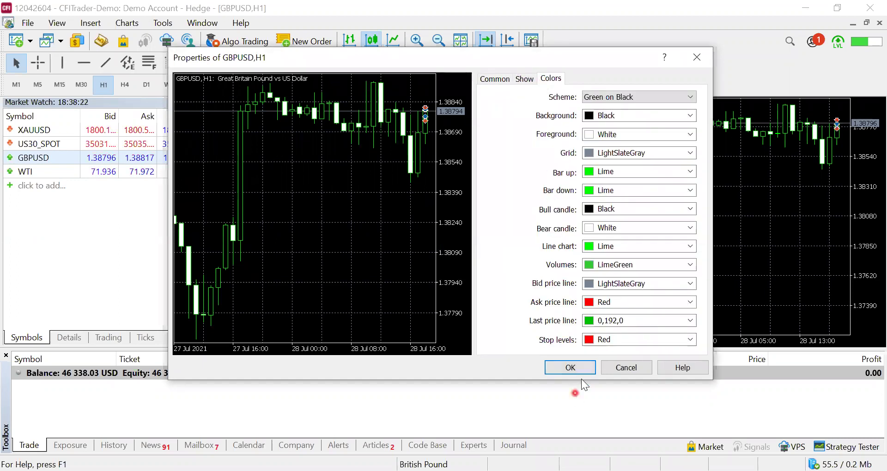
pyautogui.click(687, 62)
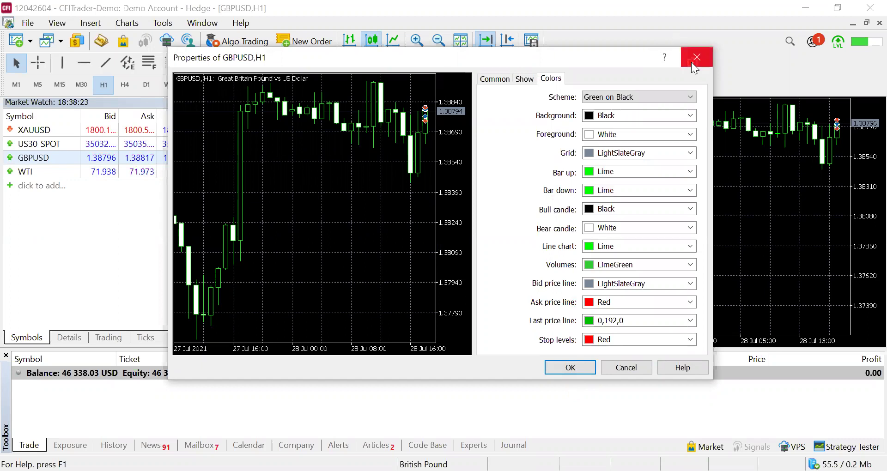
pyautogui.click(645, 241)
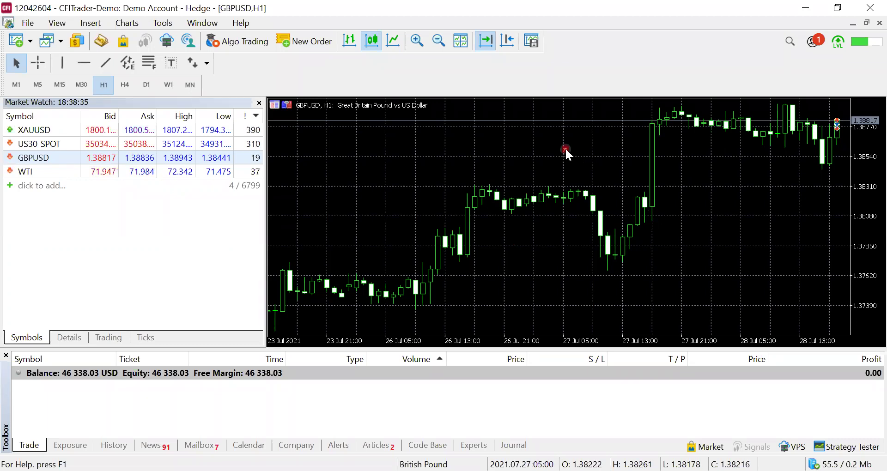
# Step: Apply the TEMP 1 template to the GBPUSD chart and hide its one-click trading panel
pyautogui.rightClick(701, 159)
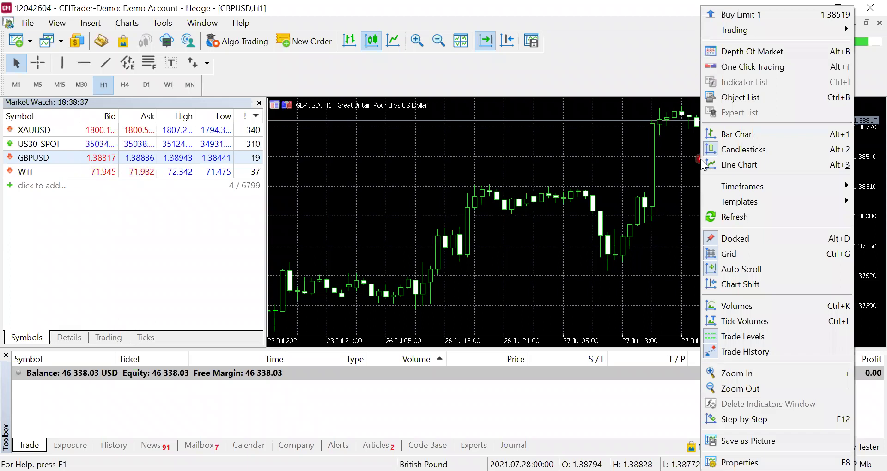
pyautogui.moveTo(762, 205)
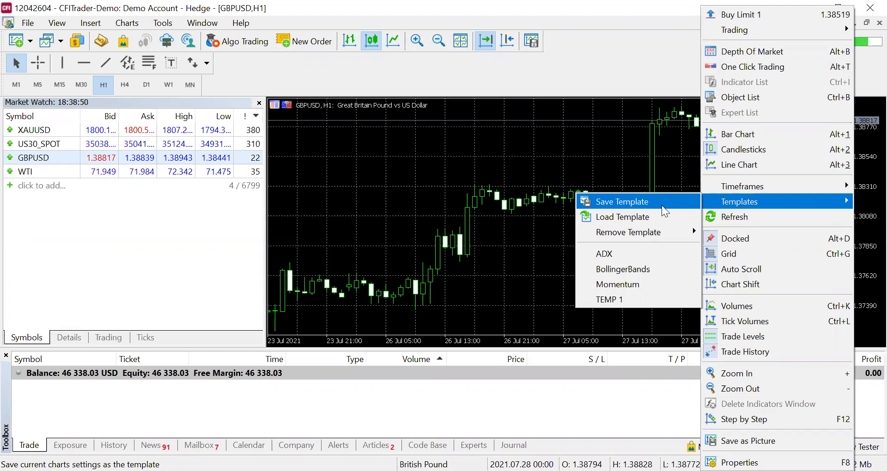
pyautogui.click(626, 300)
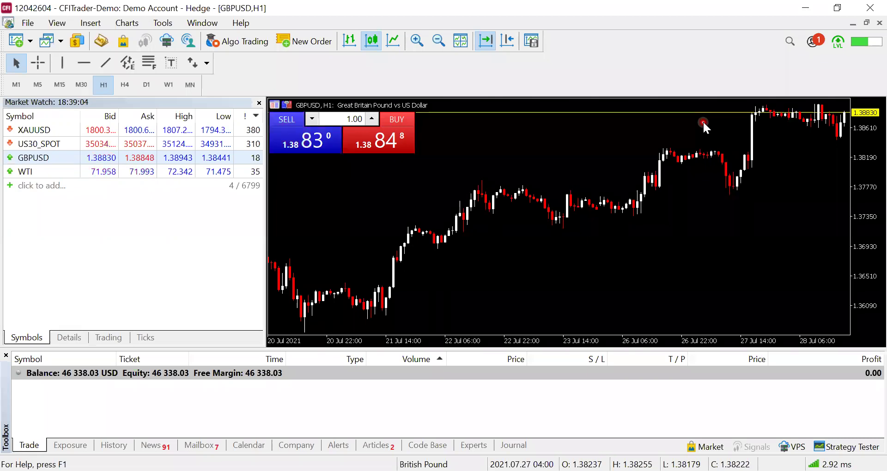
pyautogui.click(287, 105)
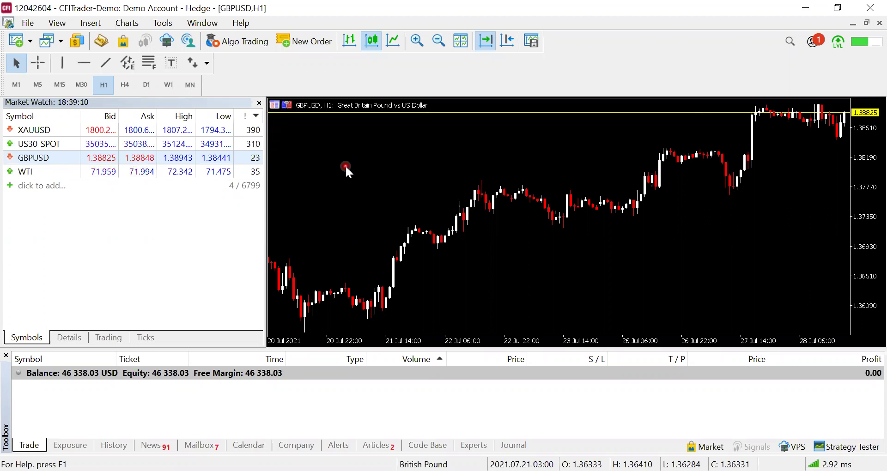
# Step: Open a US30_SPOT chart window from Market Watch and apply the TEMP 1 template to it
pyautogui.rightClick(52, 146)
pyautogui.click(106, 167)
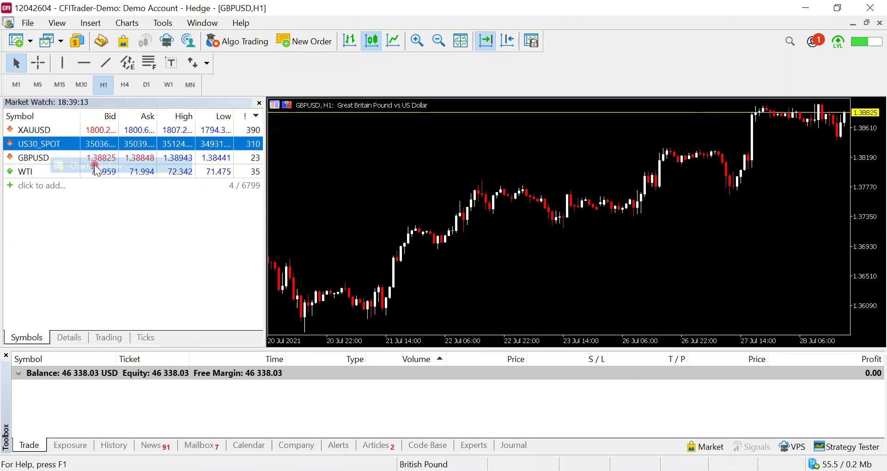
pyautogui.rightClick(580, 167)
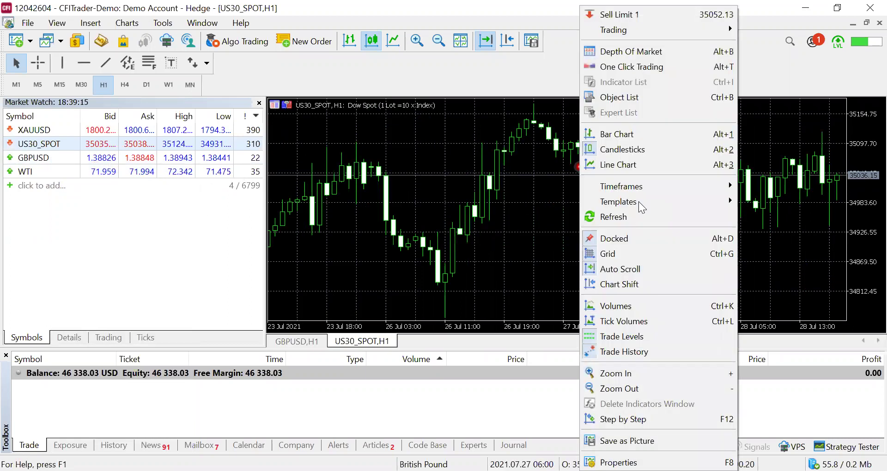
pyautogui.moveTo(638, 202)
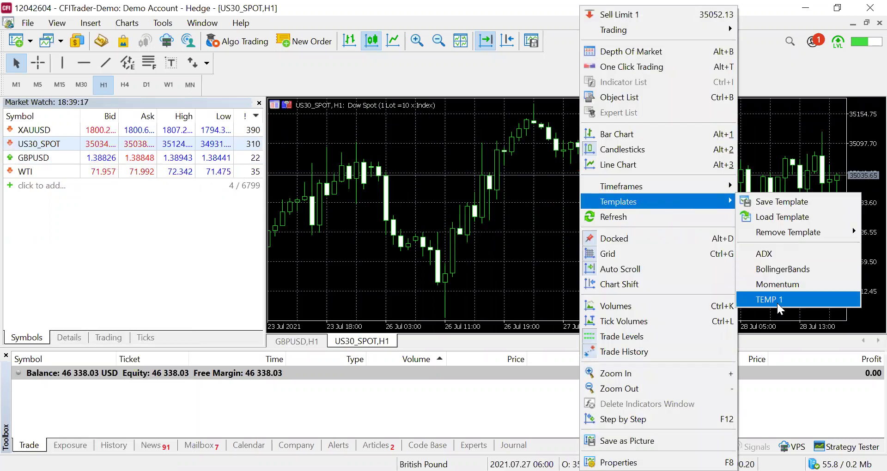
pyautogui.click(781, 299)
pyautogui.click(584, 256)
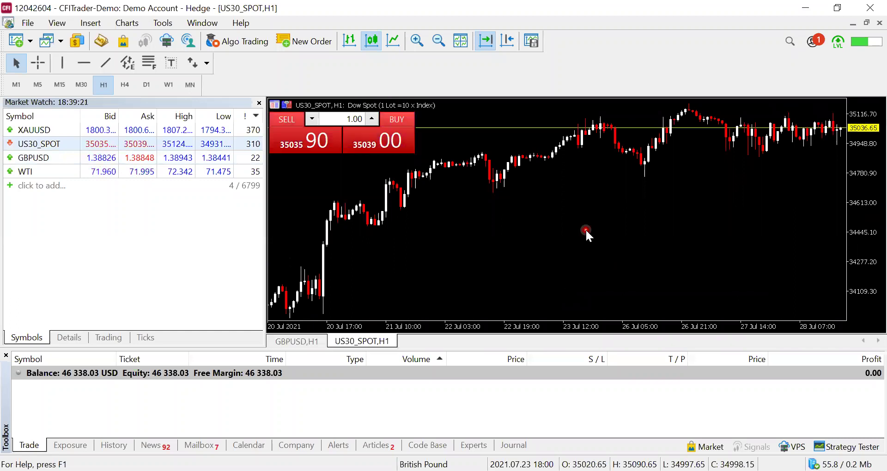
# Step: Tile the GBPUSD and US30_SPOT charts, and add a WTI chart window to the tiled layout
pyautogui.click(461, 42)
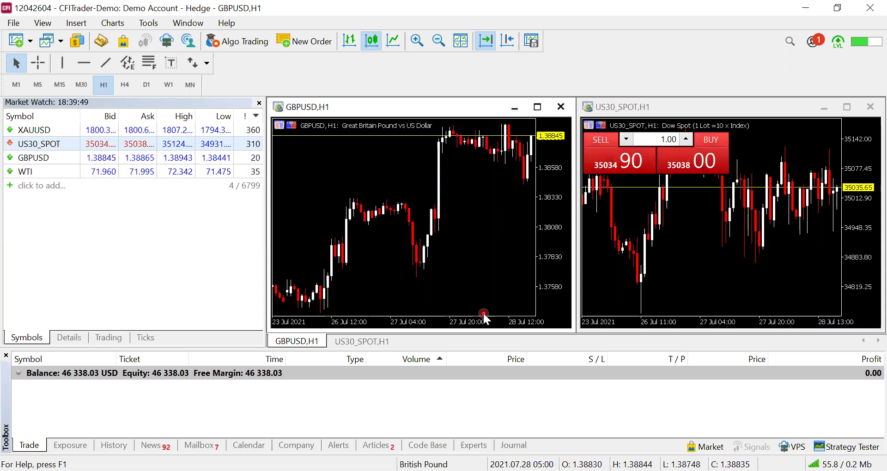
pyautogui.click(67, 176)
pyautogui.rightClick(66, 176)
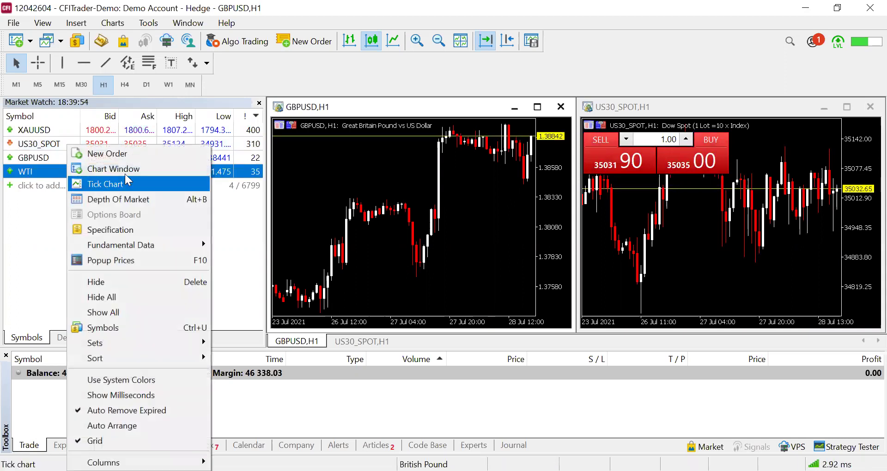
pyautogui.click(125, 167)
pyautogui.rightClick(550, 226)
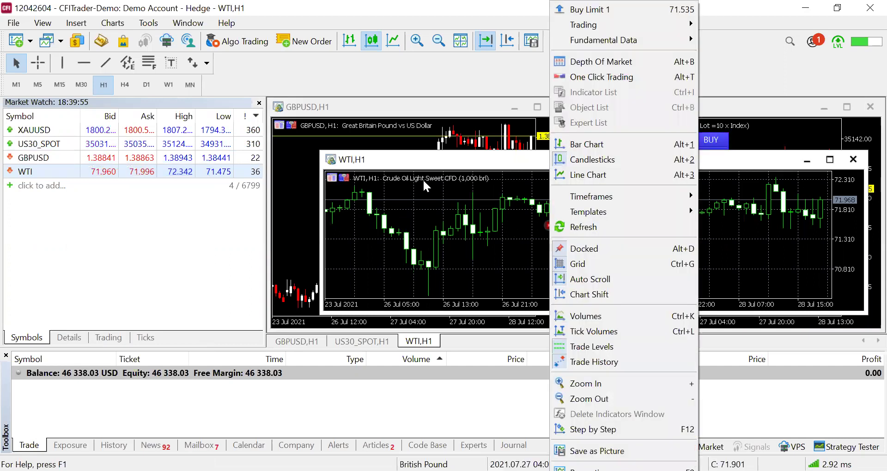
pyautogui.click(462, 43)
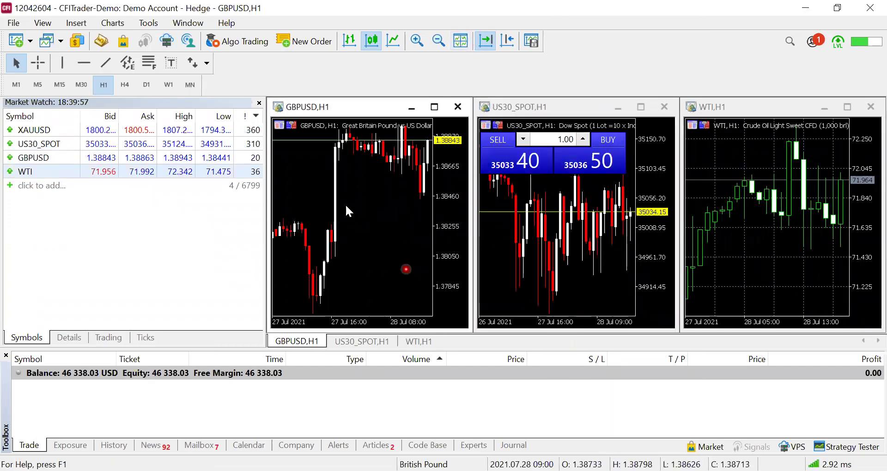
# Step: Open an XAUUSD chart window and tile it with the GBPUSD, US30_SPOT and WTI charts
pyautogui.click(35, 131)
pyautogui.rightClick(35, 131)
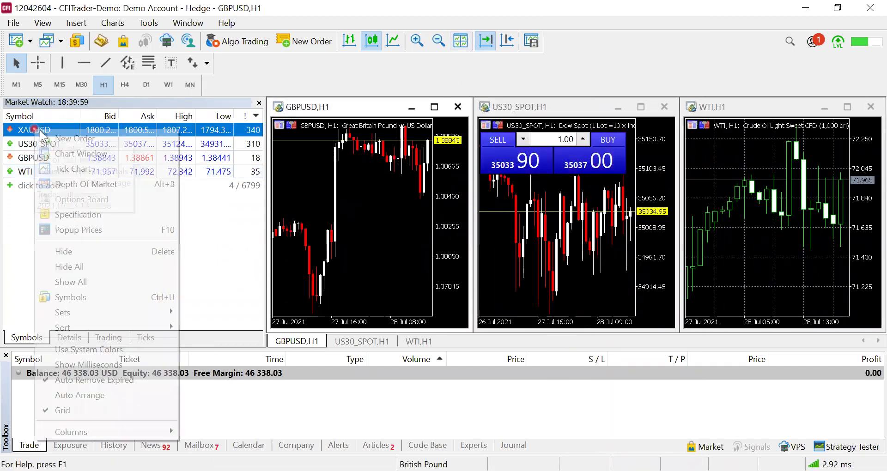
pyautogui.click(106, 155)
pyautogui.click(461, 40)
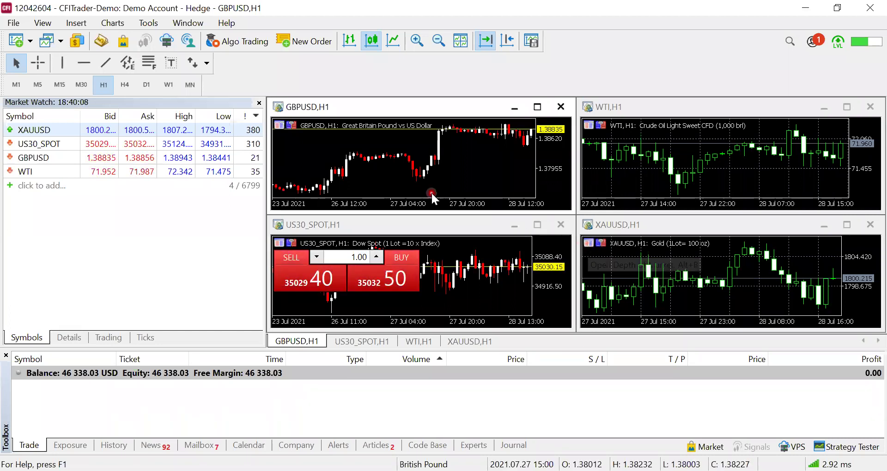
# Step: Add US500_SPOT to Market Watch from the CFD1.SPOT group and open its chart tiled with the others
pyautogui.click(160, 187)
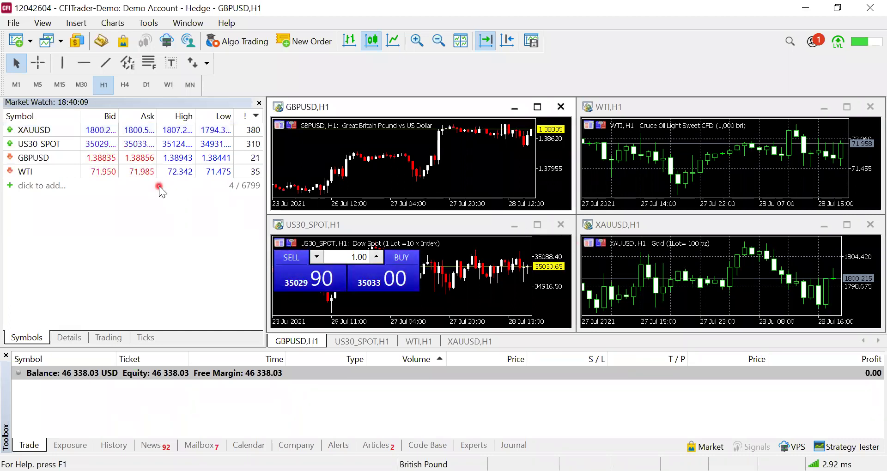
pyautogui.doubleClick(160, 188)
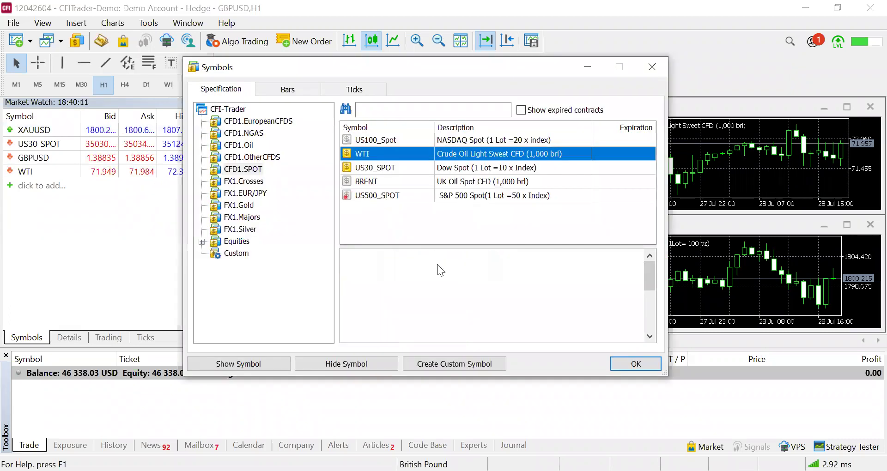
pyautogui.doubleClick(346, 196)
pyautogui.click(649, 370)
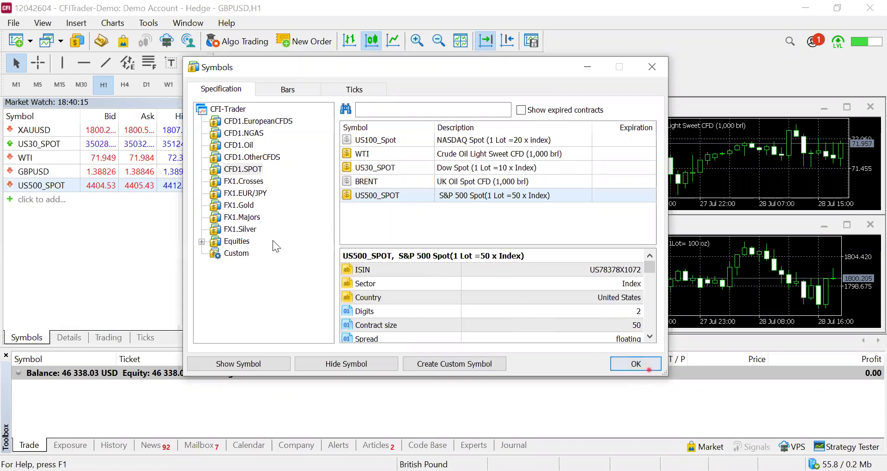
pyautogui.rightClick(122, 184)
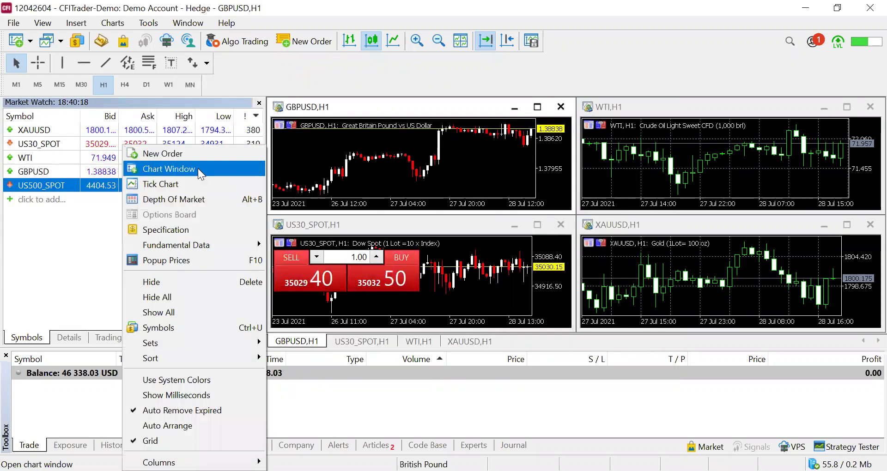
pyautogui.click(198, 169)
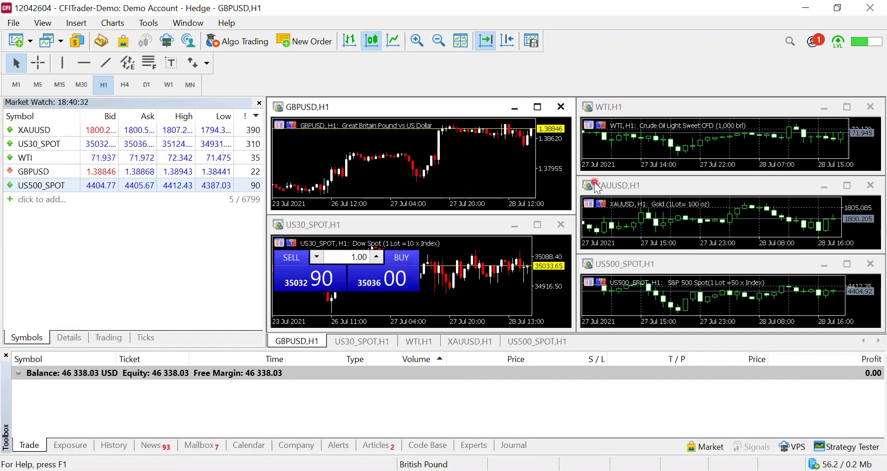
# Step: Close the WTI, XAUUSD and US500_SPOT charts and tile the remaining GBPUSD and US30_SPOT windows
pyautogui.click(869, 108)
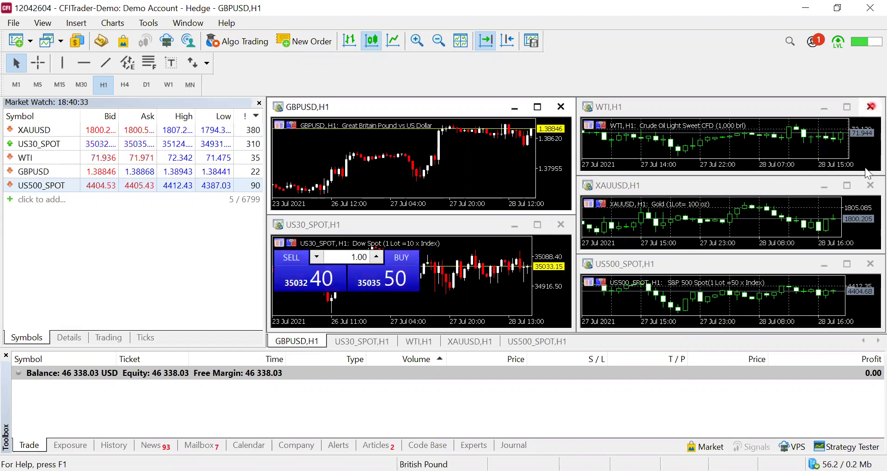
pyautogui.click(870, 185)
pyautogui.click(870, 264)
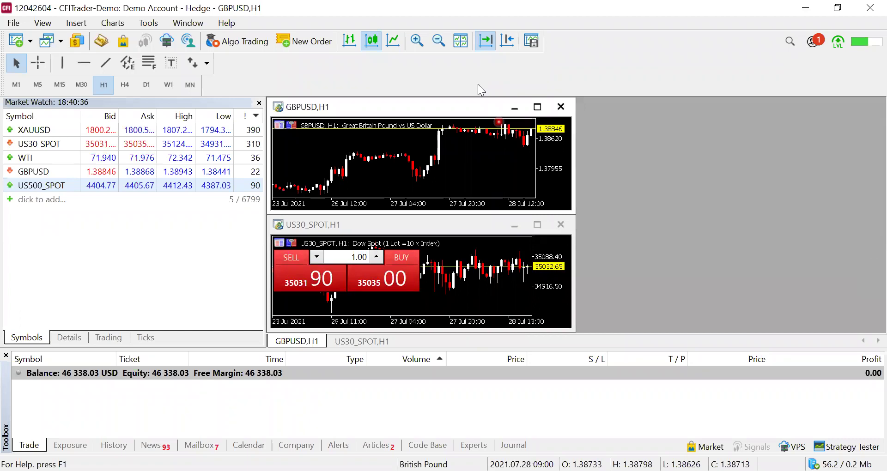
pyautogui.click(463, 42)
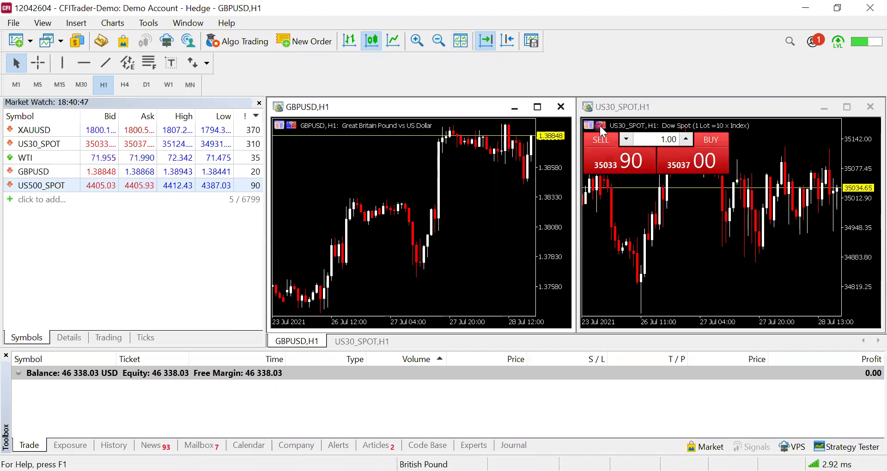
# Step: Close the US30_SPOT chart and tile the windows so the GBPUSD chart fills the chart area
pyautogui.click(756, 105)
pyautogui.click(870, 107)
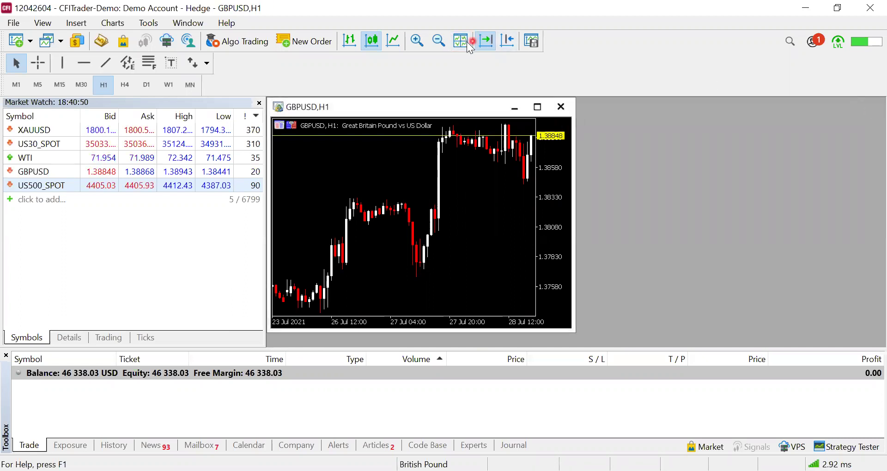
pyautogui.click(461, 41)
pyautogui.click(610, 196)
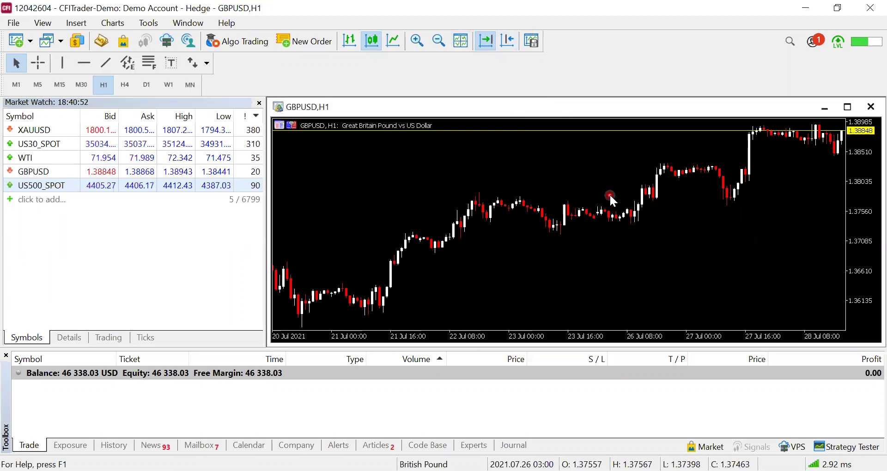
pyautogui.click(533, 293)
pyautogui.click(400, 164)
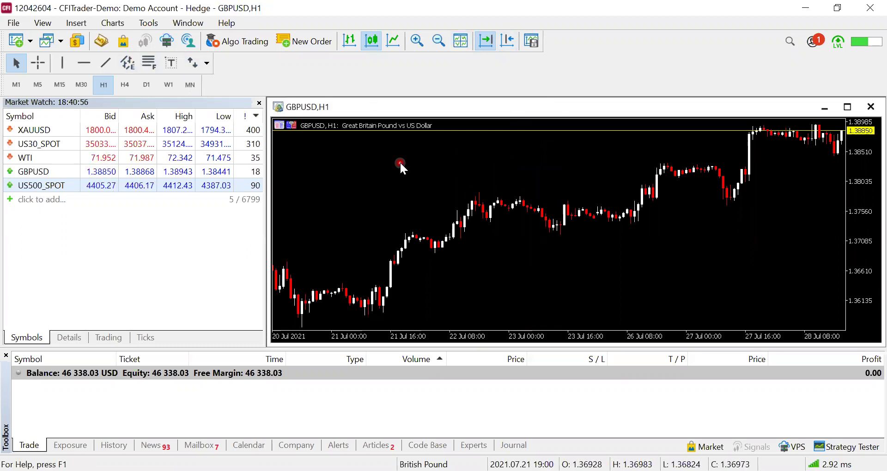
pyautogui.click(601, 230)
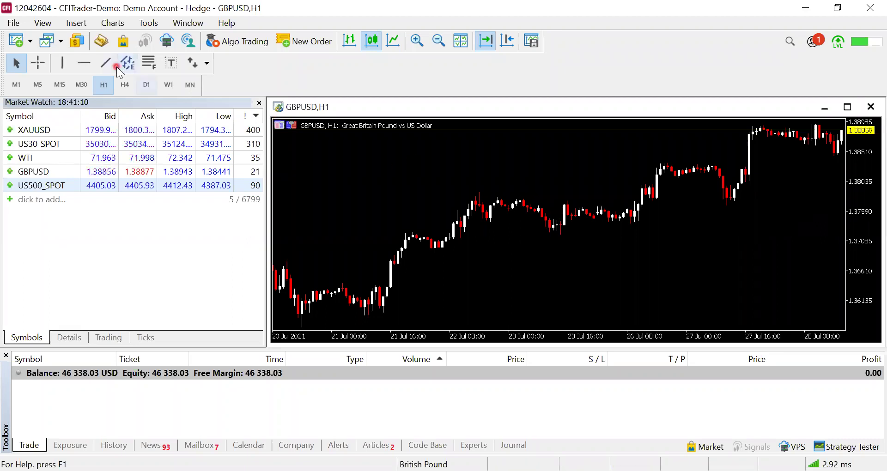
# Step: Insert a Moving Average trend indicator with period 50 on the GBPUSD chart
pyautogui.click(85, 25)
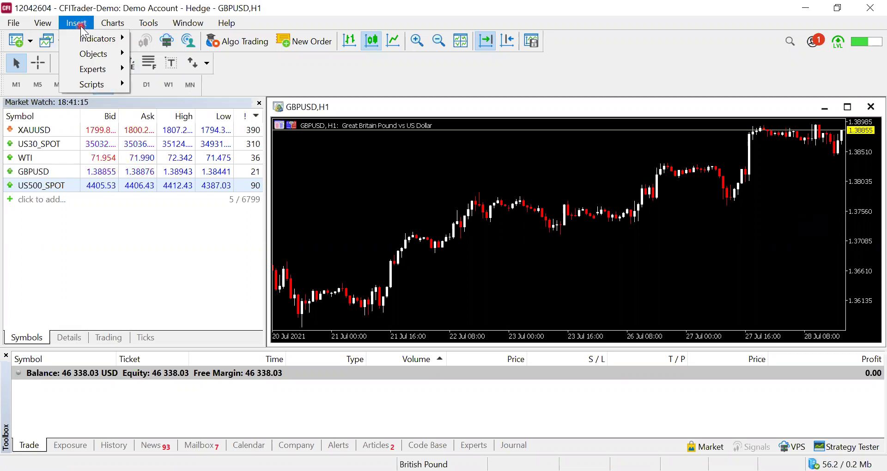
pyautogui.moveTo(81, 32)
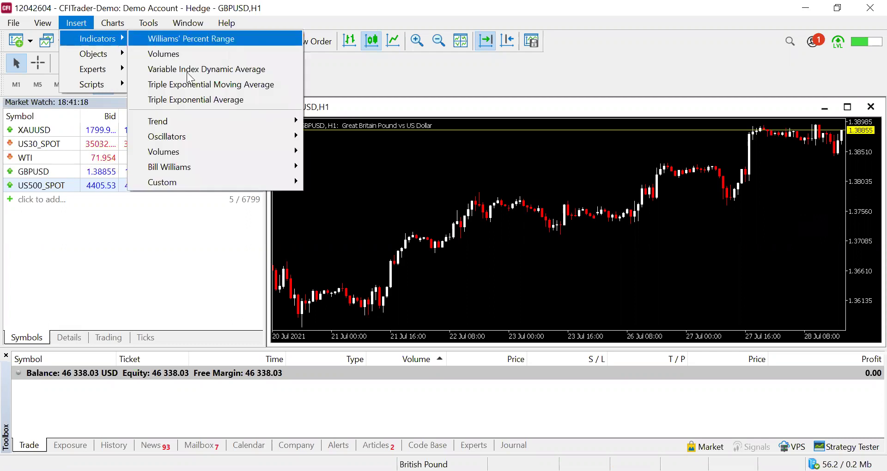
pyautogui.moveTo(238, 121)
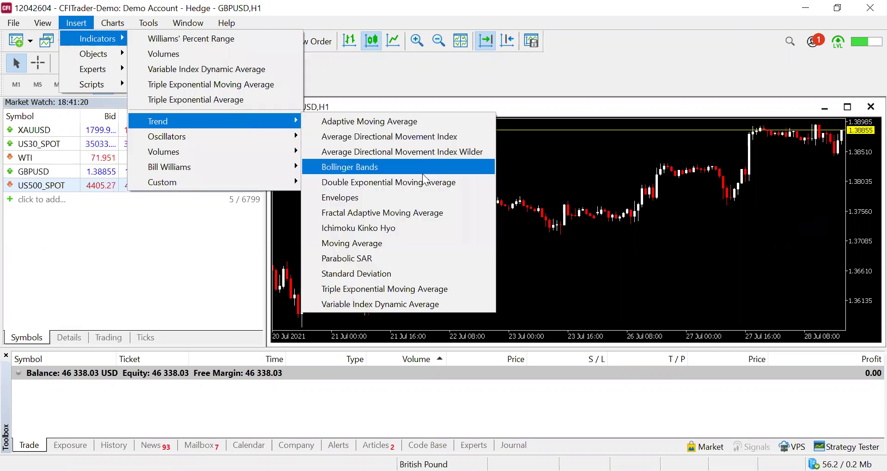
pyautogui.click(407, 243)
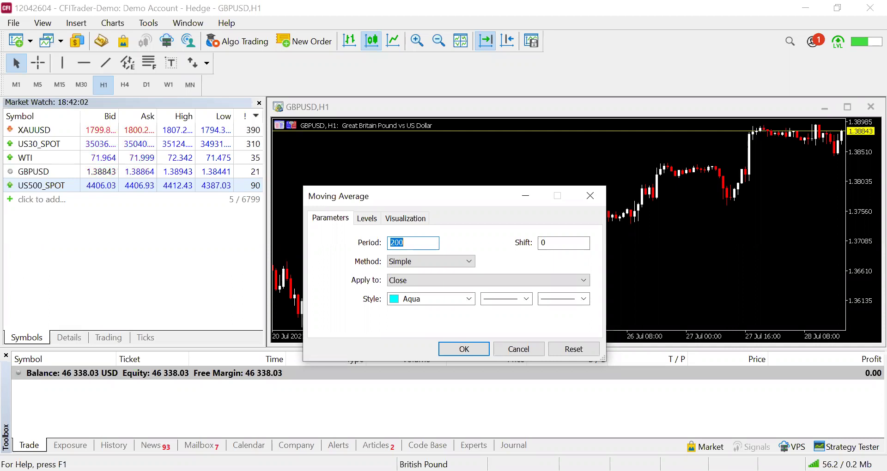
pyautogui.press('BackSpace')
pyautogui.write('50')
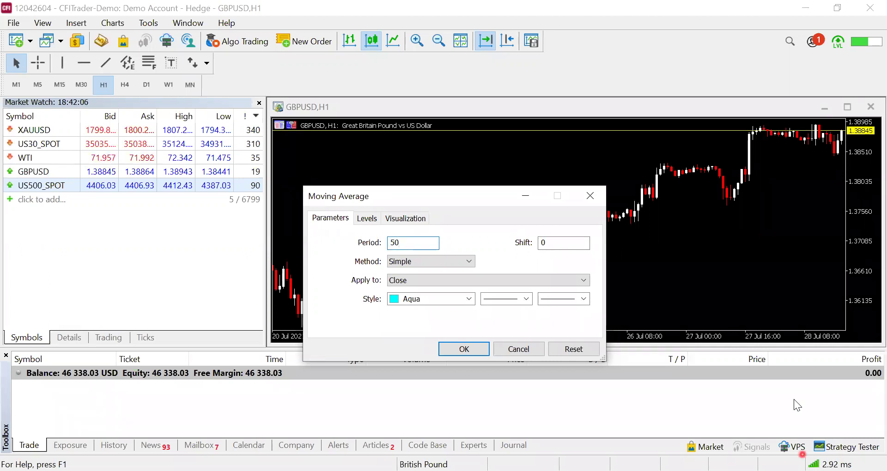
pyautogui.click(444, 349)
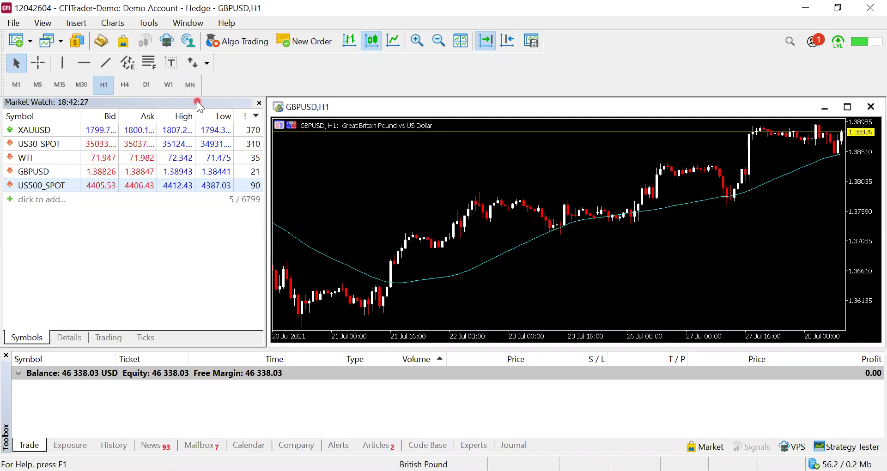
# Step: Add a second Moving Average to the GBPUSD chart with period 100 and a Yellow line
pyautogui.click(76, 23)
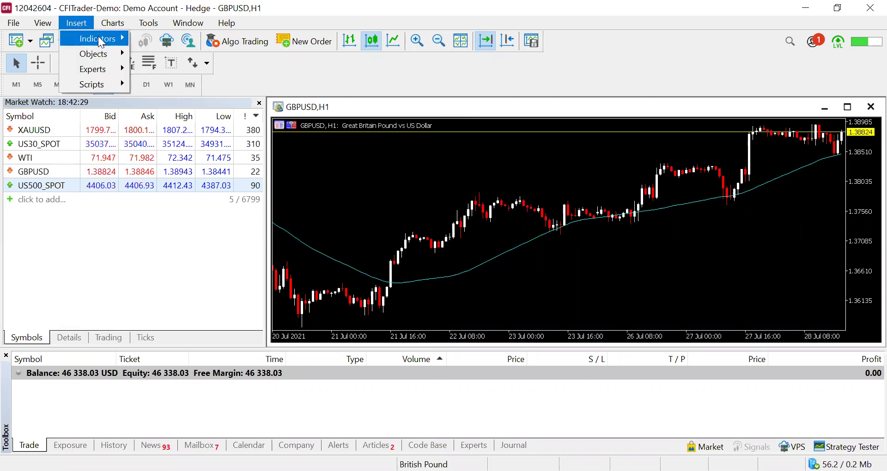
pyautogui.moveTo(98, 38)
pyautogui.moveTo(238, 119)
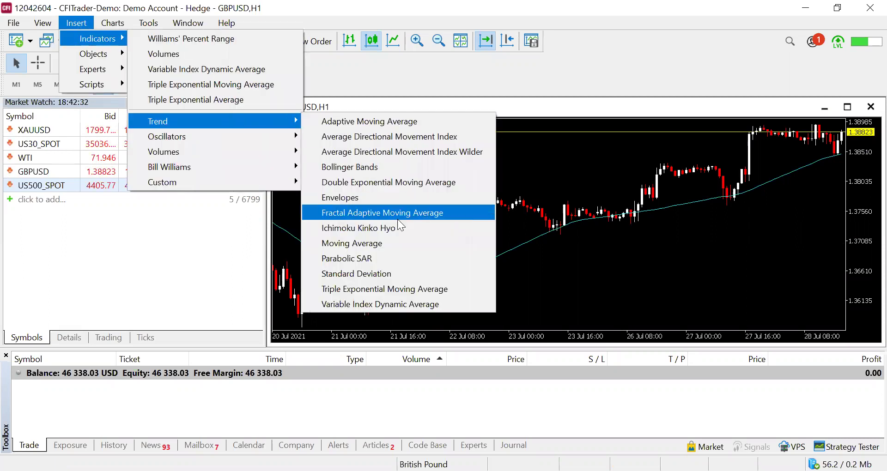
pyautogui.click(389, 243)
pyautogui.click(408, 244)
pyautogui.press('BackSpace')
pyautogui.press('BackSpace')
pyautogui.write('100')
pyautogui.click(422, 298)
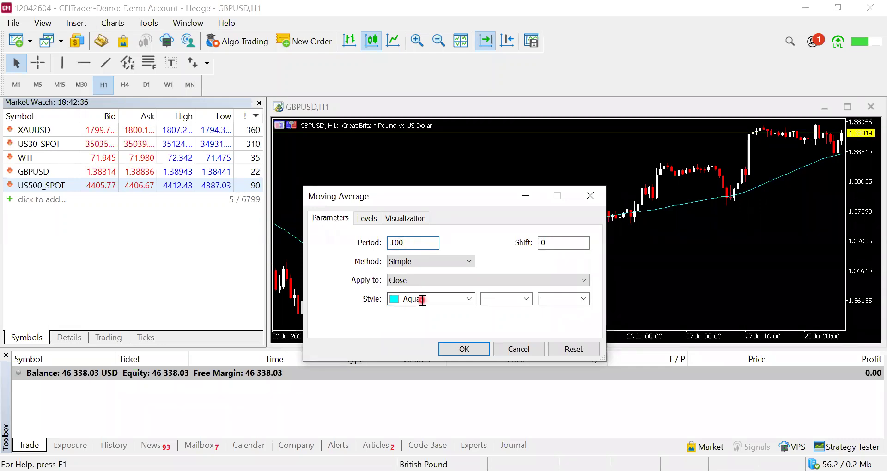
pyautogui.click(468, 299)
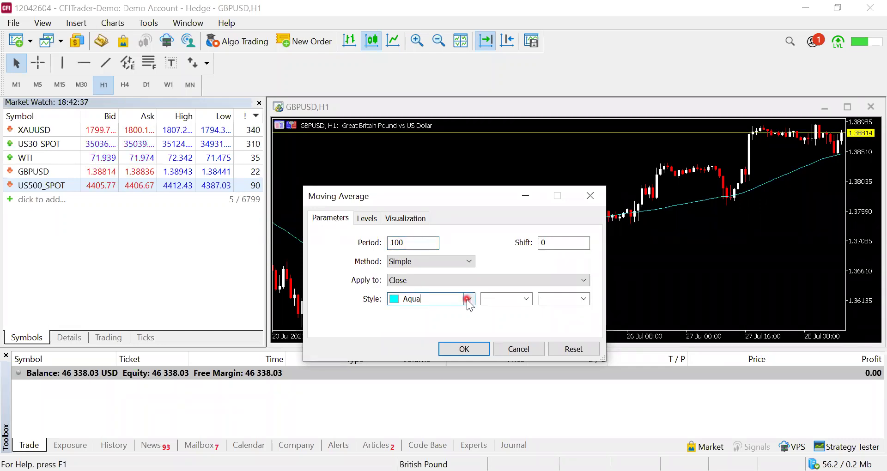
pyautogui.click(519, 369)
pyautogui.click(475, 354)
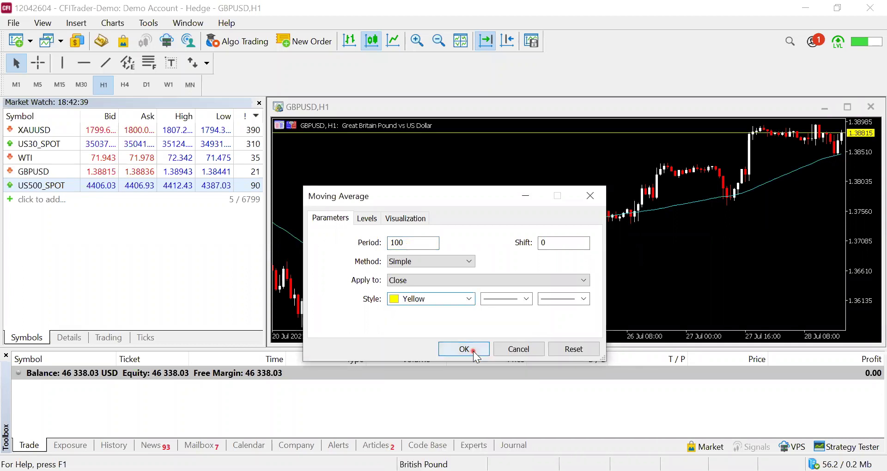
pyautogui.click(457, 218)
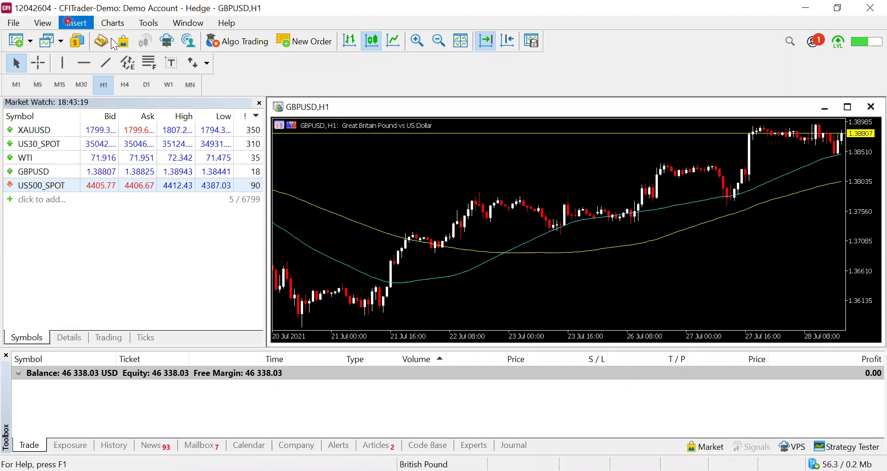
# Step: Insert the Relative Strength Index oscillator with period 14 below the GBPUSD price chart
pyautogui.click(77, 22)
pyautogui.moveTo(119, 39)
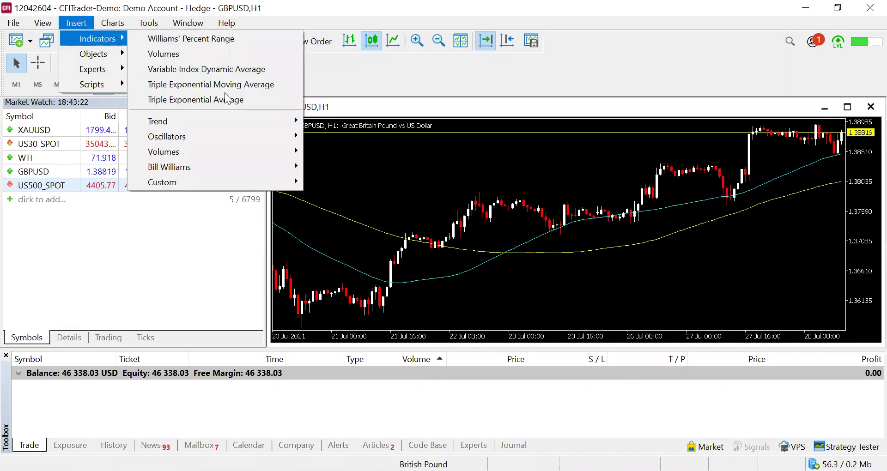
pyautogui.moveTo(234, 119)
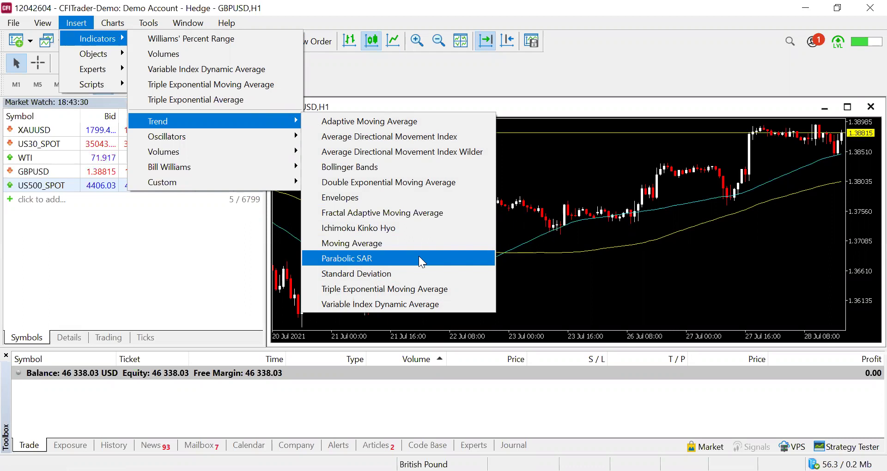
pyautogui.moveTo(212, 131)
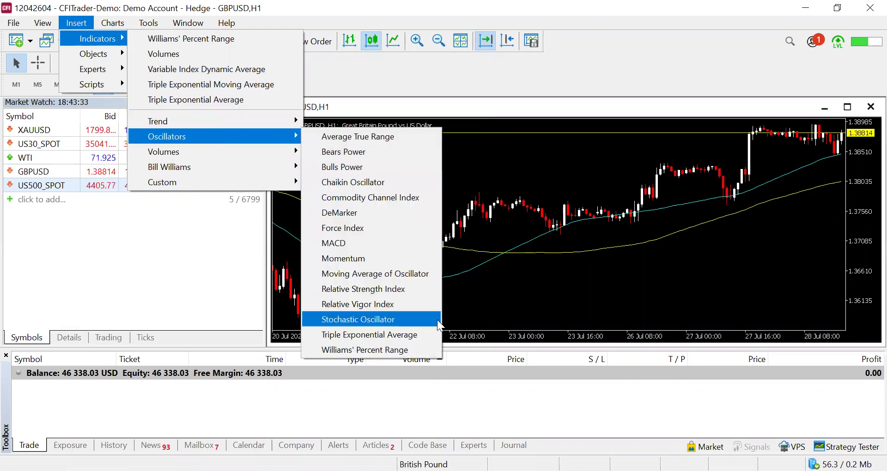
pyautogui.click(417, 293)
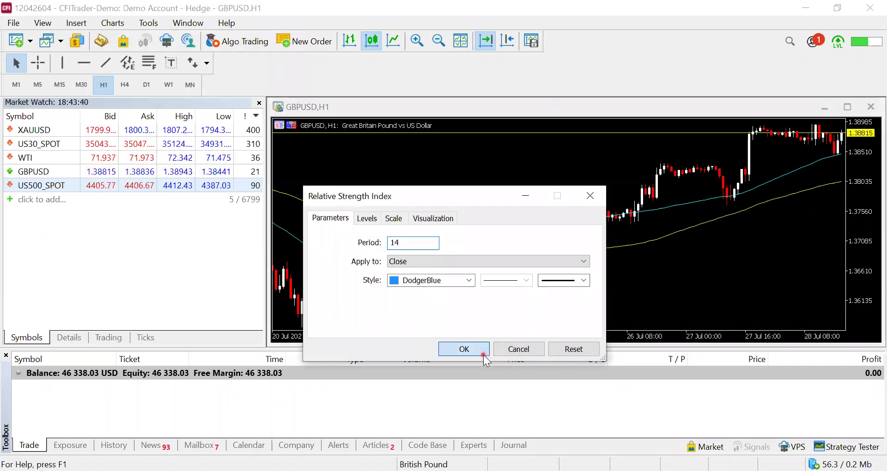
pyautogui.click(662, 289)
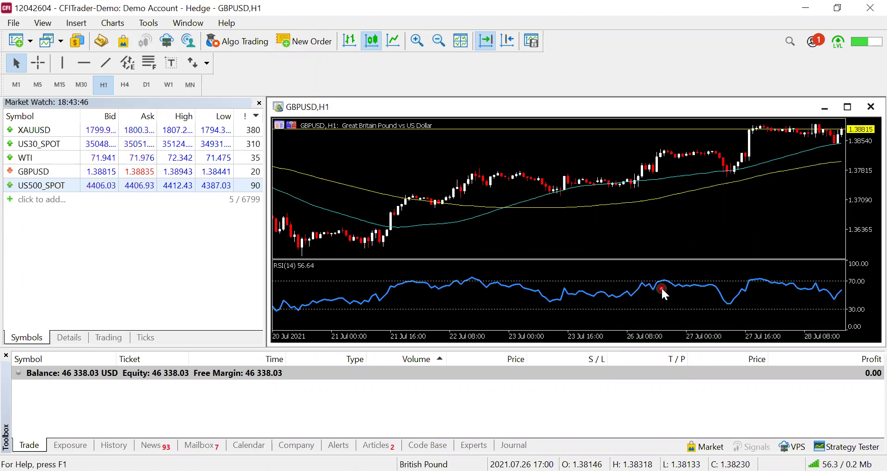
pyautogui.click(571, 148)
pyautogui.click(512, 197)
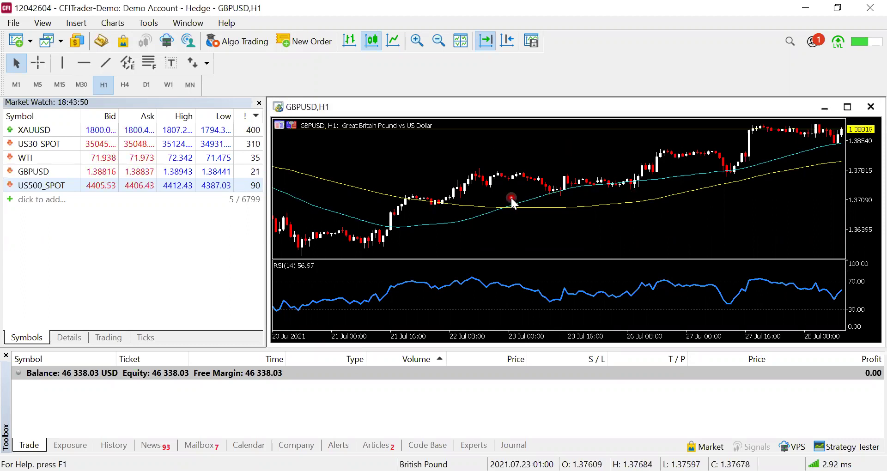
pyautogui.click(705, 268)
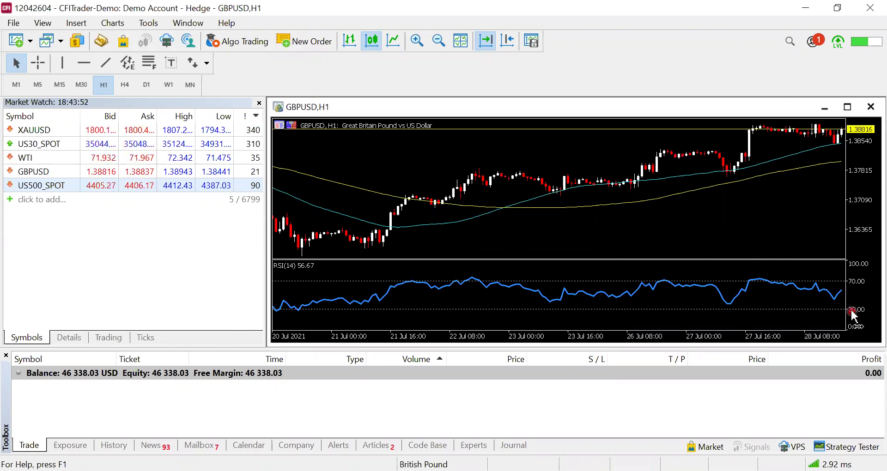
pyautogui.click(849, 260)
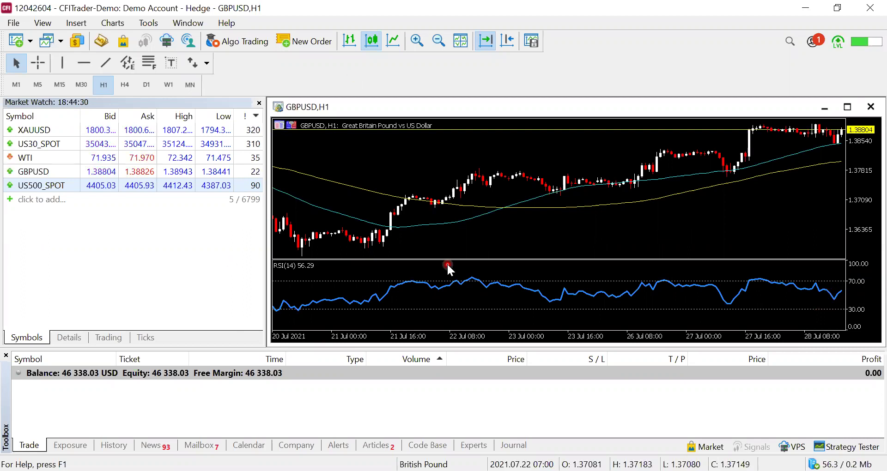
pyautogui.moveTo(753, 280)
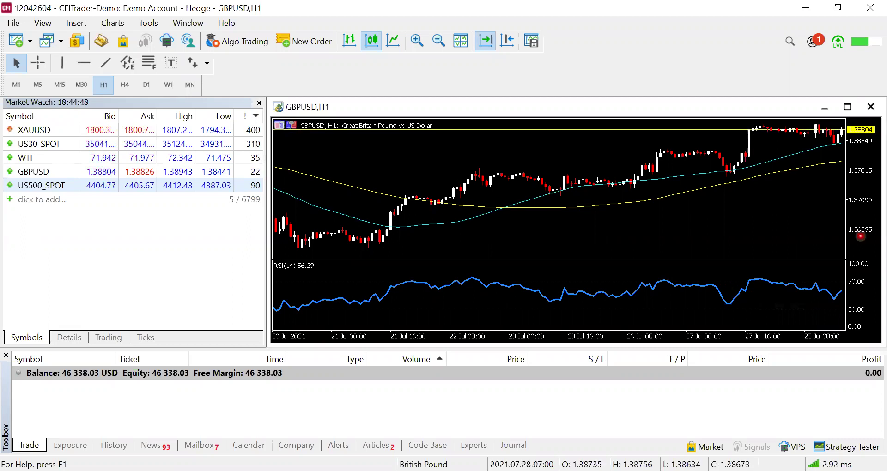
pyautogui.click(670, 275)
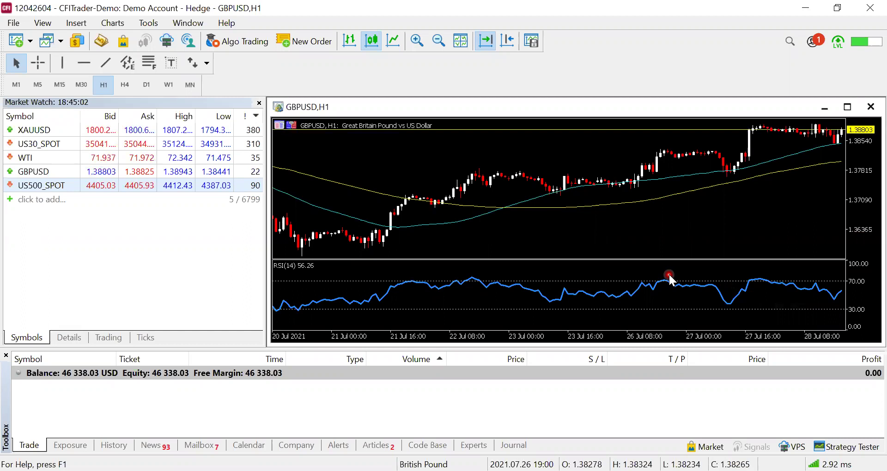
pyautogui.click(82, 25)
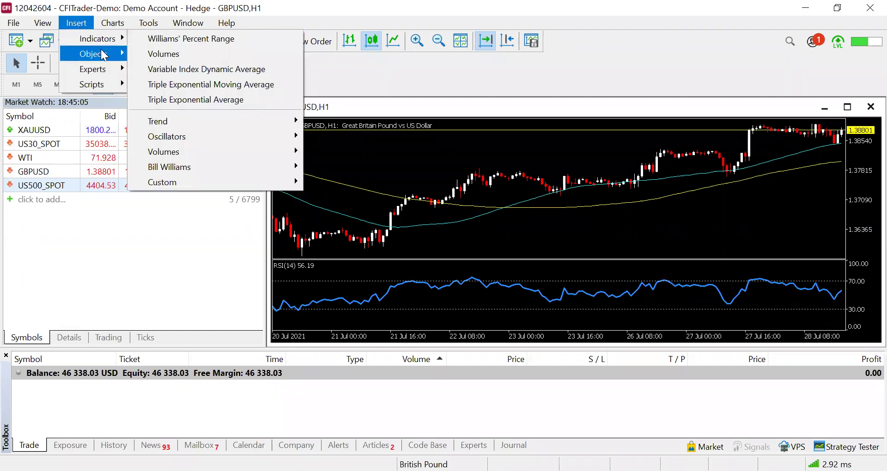
pyautogui.moveTo(101, 39)
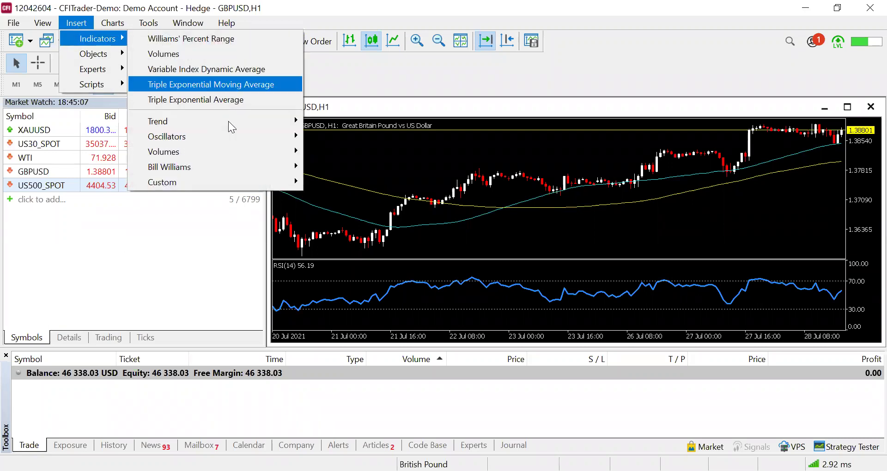
pyautogui.moveTo(239, 134)
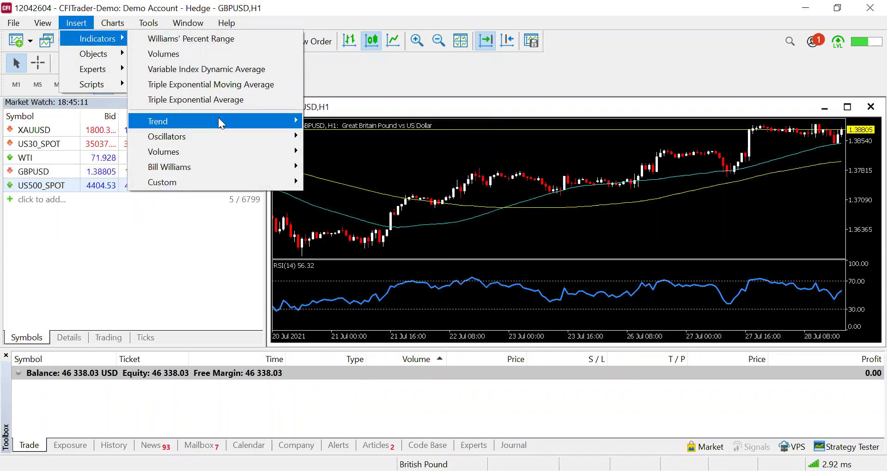
pyautogui.moveTo(221, 123)
pyautogui.click(185, 272)
pyautogui.click(484, 238)
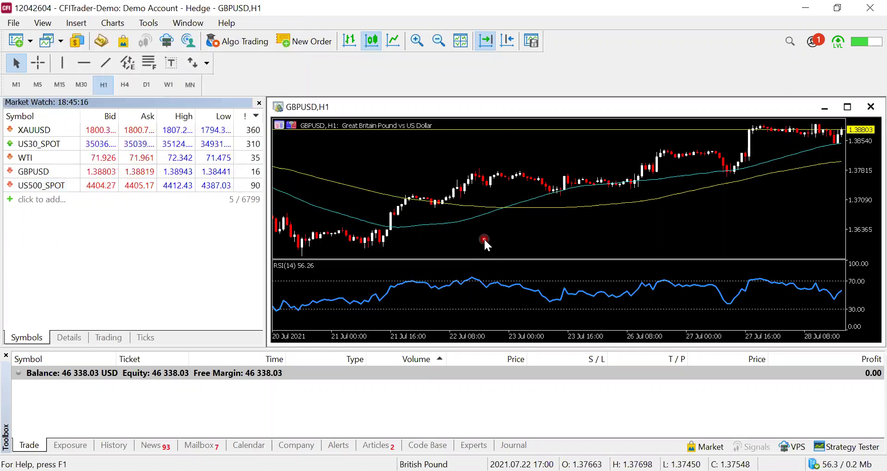
# Step: Draw a Fibonacci retracement on the GBPUSD chart rising from about 1.3605 on 22 July to about 1.3803 on 26 July
pyautogui.click(147, 65)
pyautogui.moveTo(490, 242); pyautogui.dragTo(664, 160)
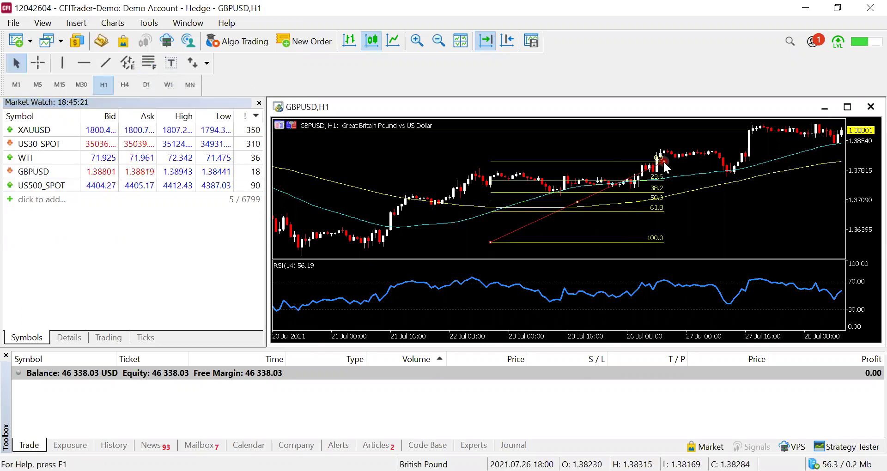
pyautogui.rightClick(589, 197)
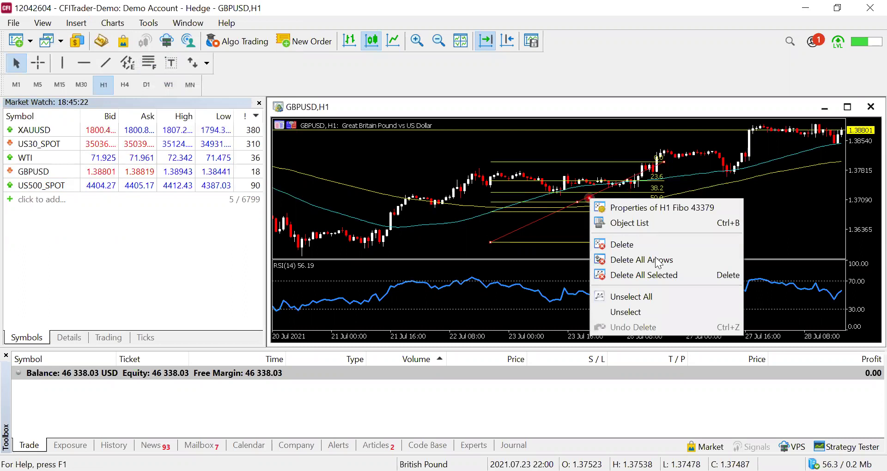
pyautogui.click(497, 245)
pyautogui.click(496, 244)
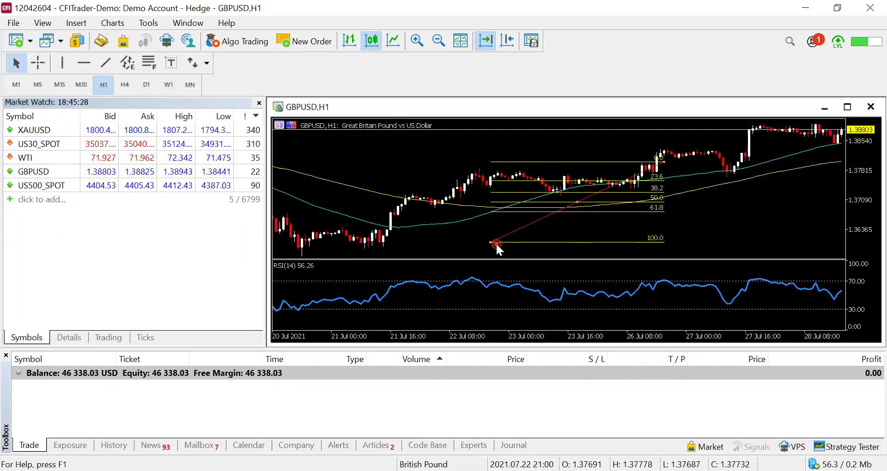
# Step: Delete the aqua 50-period Moving Average from the GBPUSD chart
pyautogui.click(561, 203)
pyautogui.rightClick(561, 201)
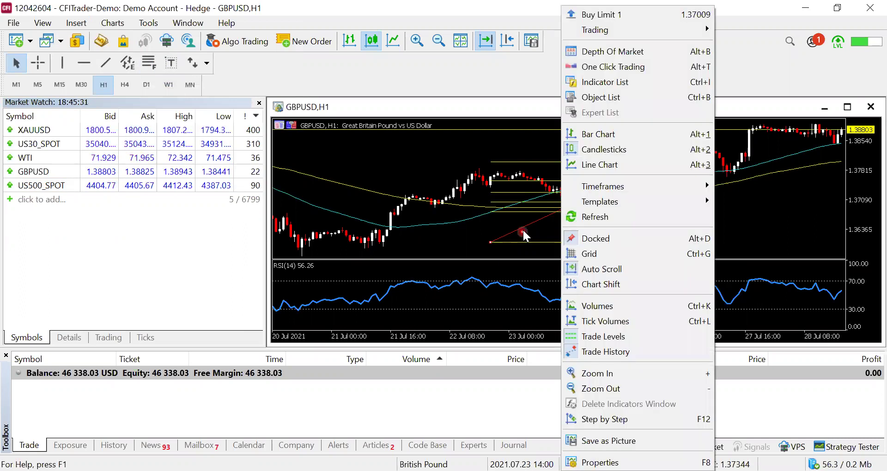
pyautogui.click(492, 227)
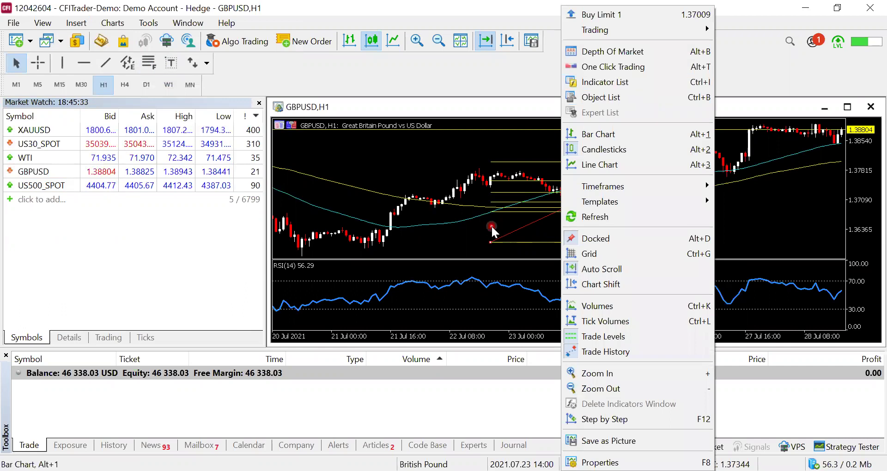
pyautogui.rightClick(526, 198)
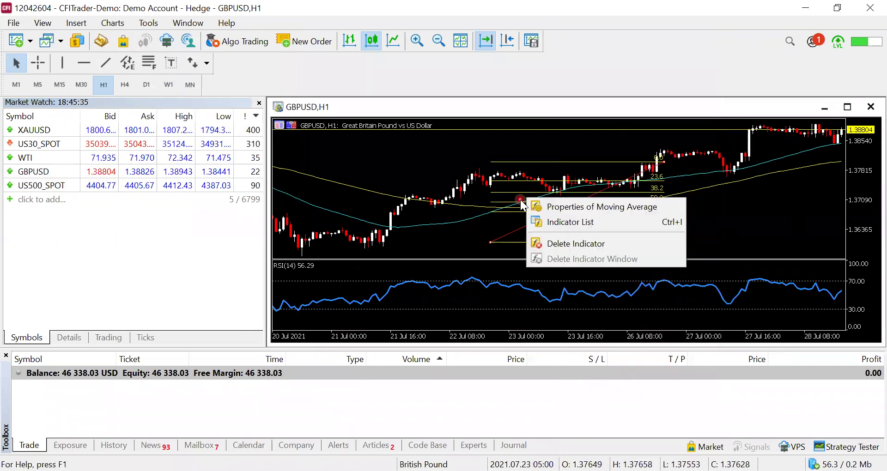
pyautogui.click(607, 243)
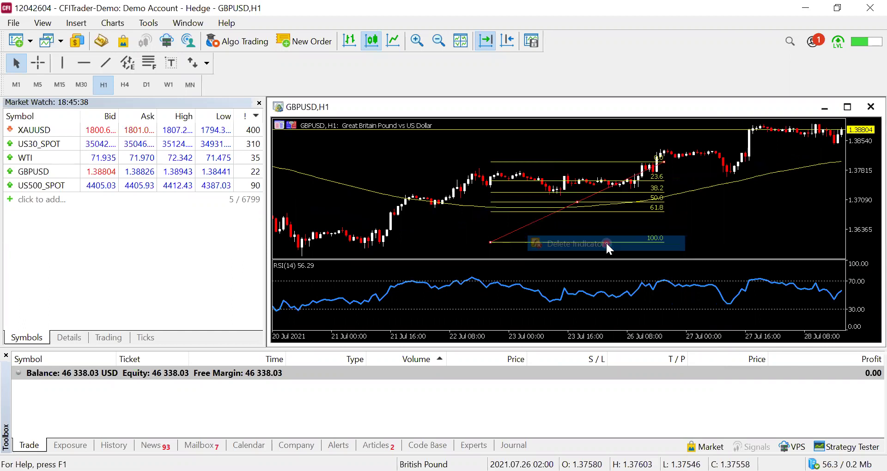
# Step: Remove the Relative Strength Index and the remaining yellow Moving Average from the GBPUSD chart
pyautogui.rightClick(703, 197)
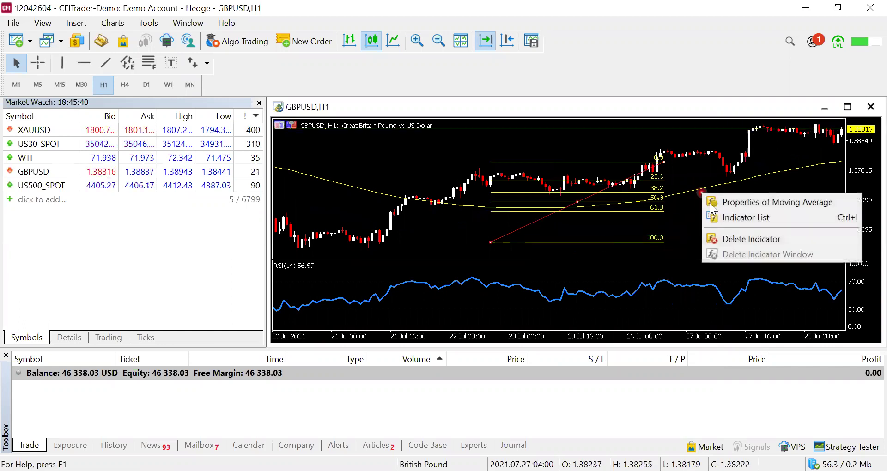
pyautogui.press('Return')
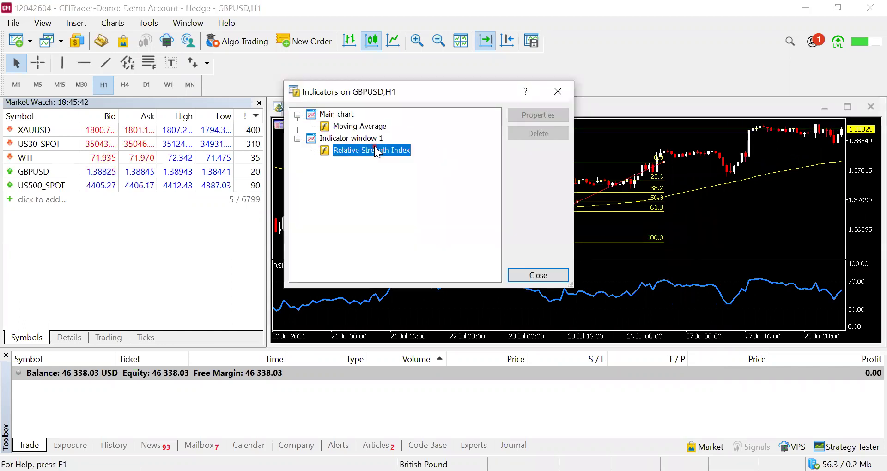
pyautogui.click(530, 133)
pyautogui.click(342, 128)
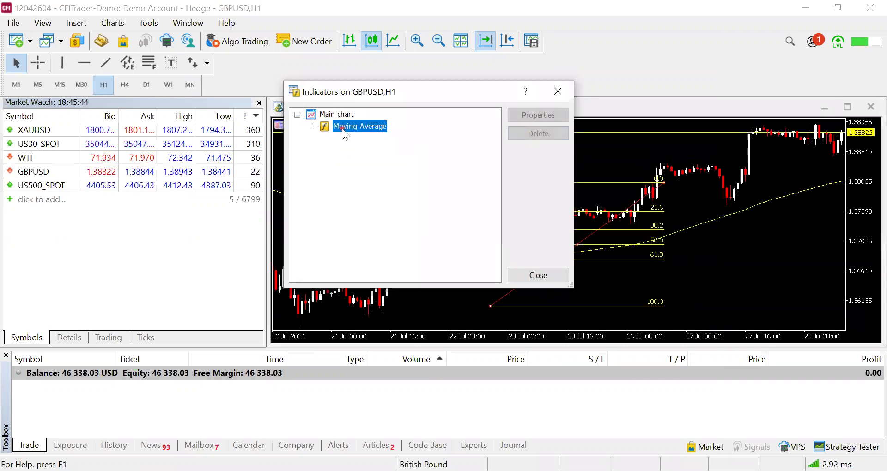
pyautogui.click(531, 137)
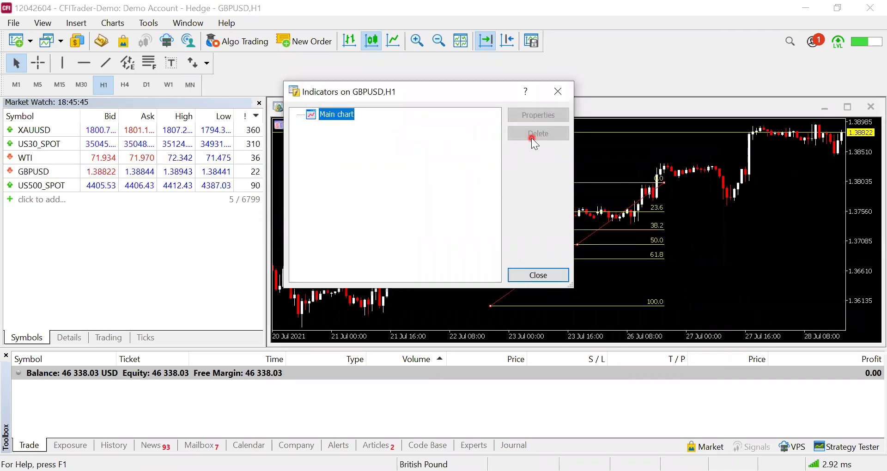
pyautogui.click(565, 91)
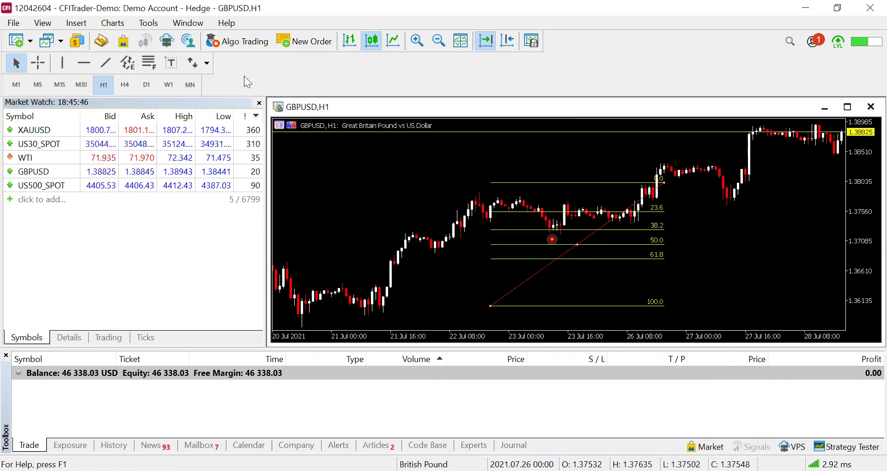
# Step: Delete the Fibonacci retracement from the GBPUSD chart
pyautogui.rightClick(593, 231)
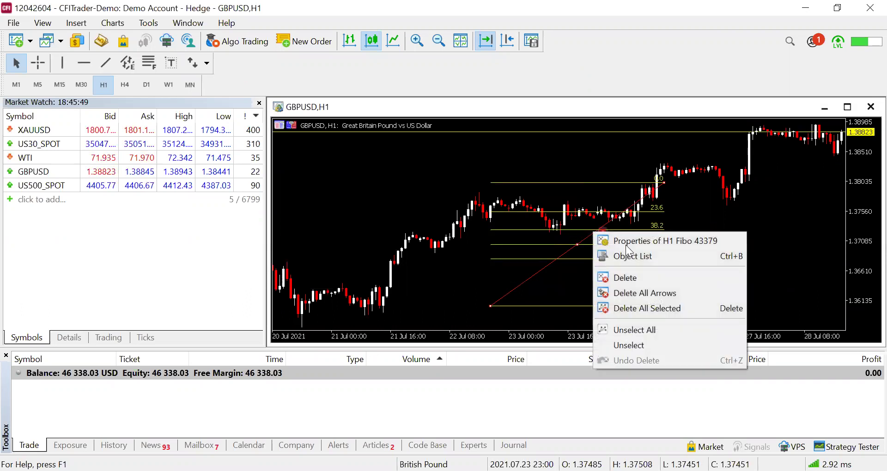
pyautogui.click(634, 277)
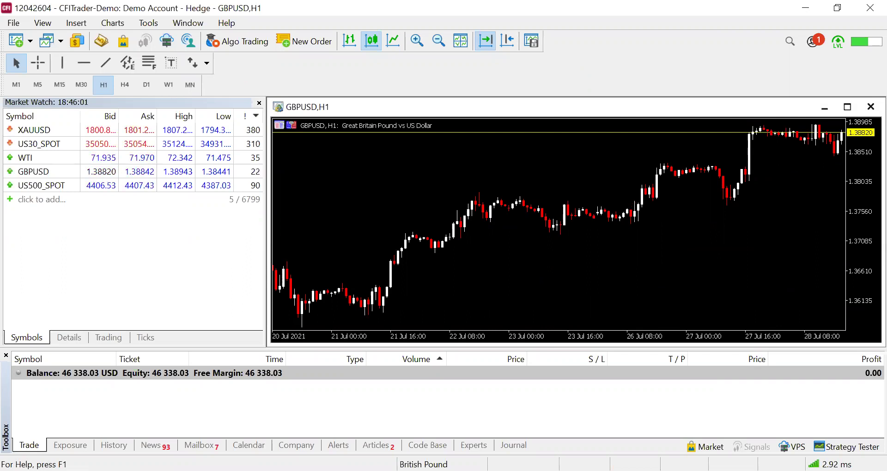
pyautogui.click(434, 207)
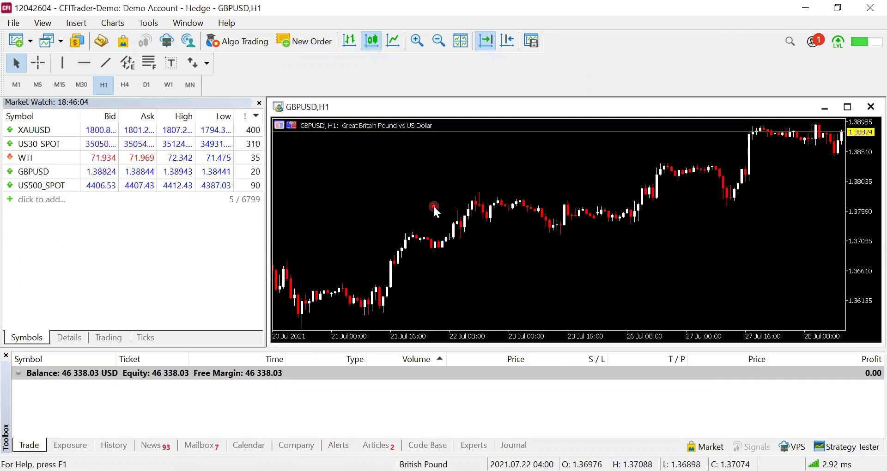
pyautogui.click(84, 68)
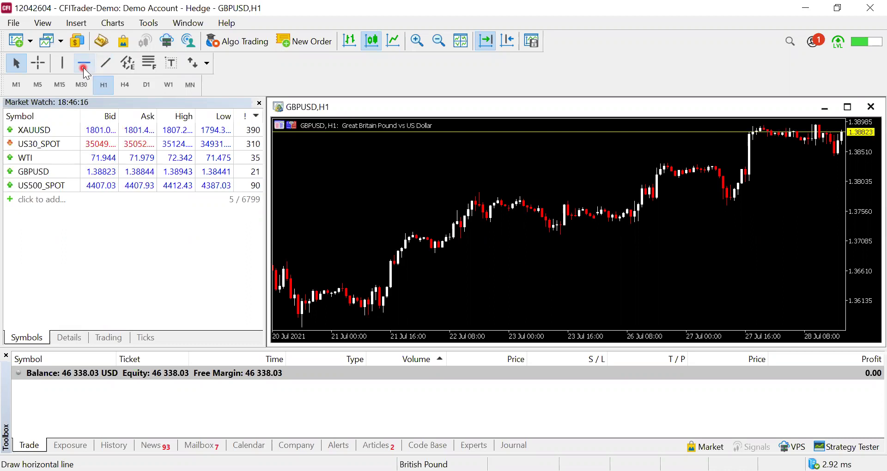
pyautogui.click(438, 213)
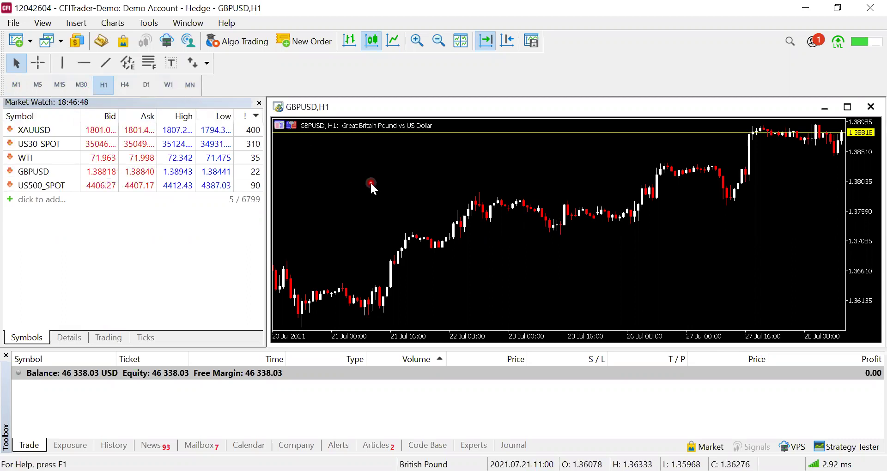
pyautogui.rightClick(599, 157)
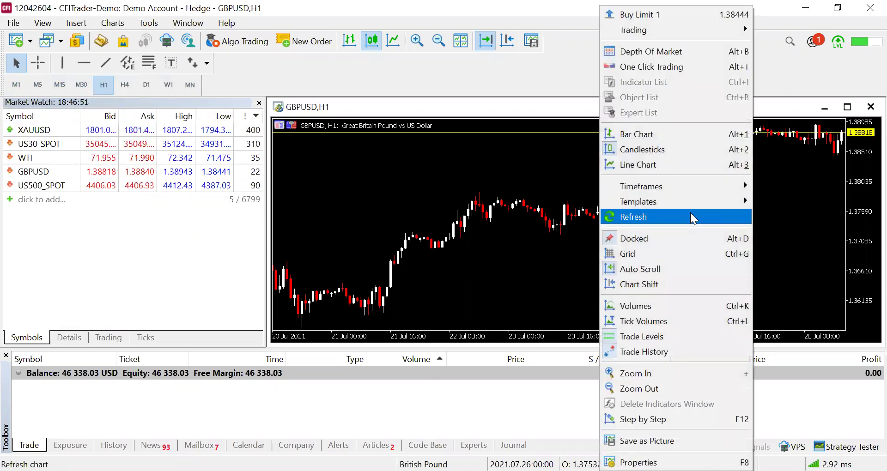
pyautogui.moveTo(732, 190)
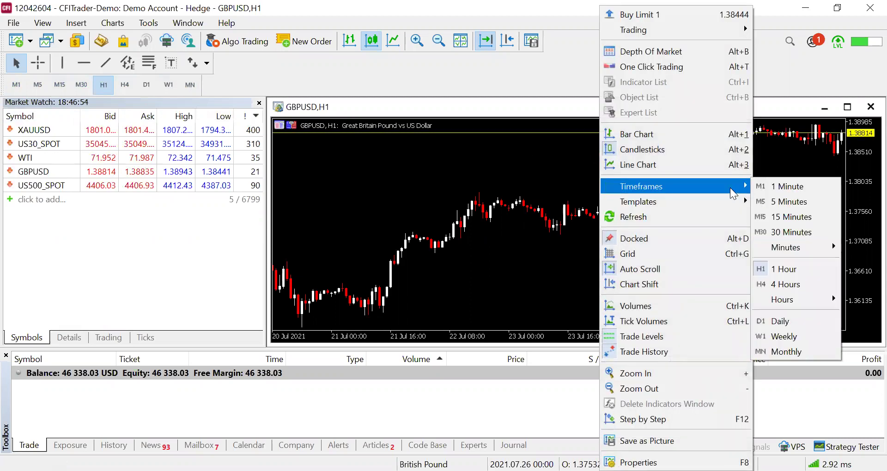
pyautogui.moveTo(800, 248)
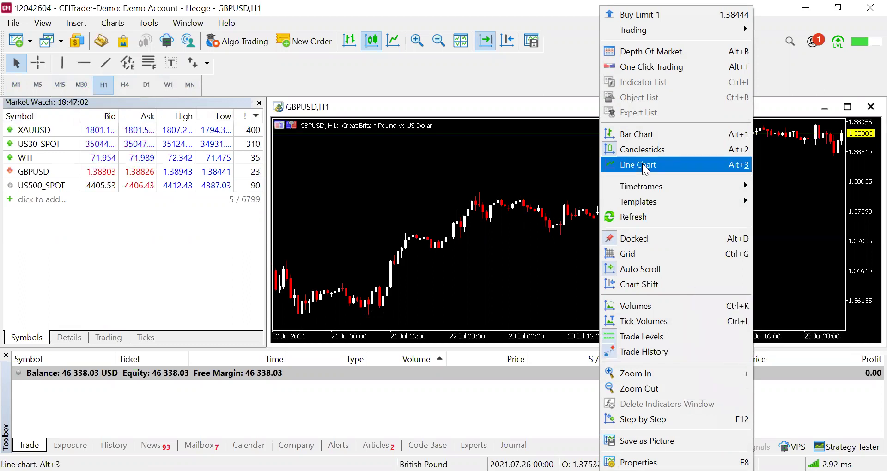
pyautogui.click(491, 186)
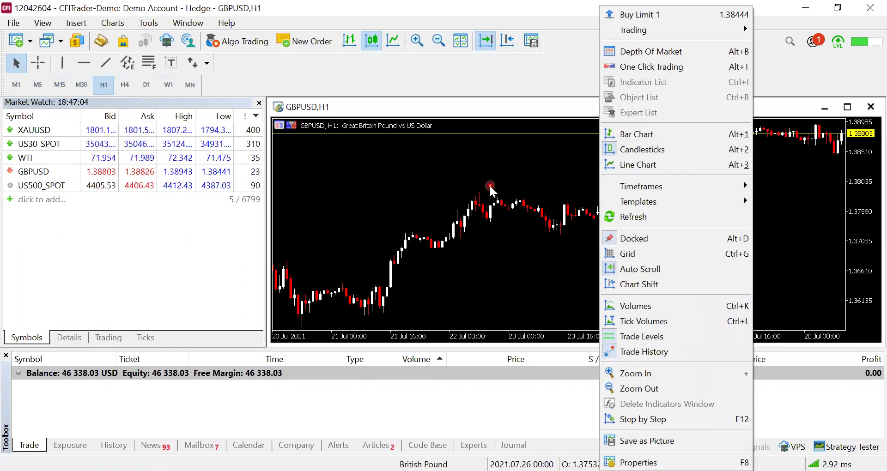
pyautogui.click(458, 185)
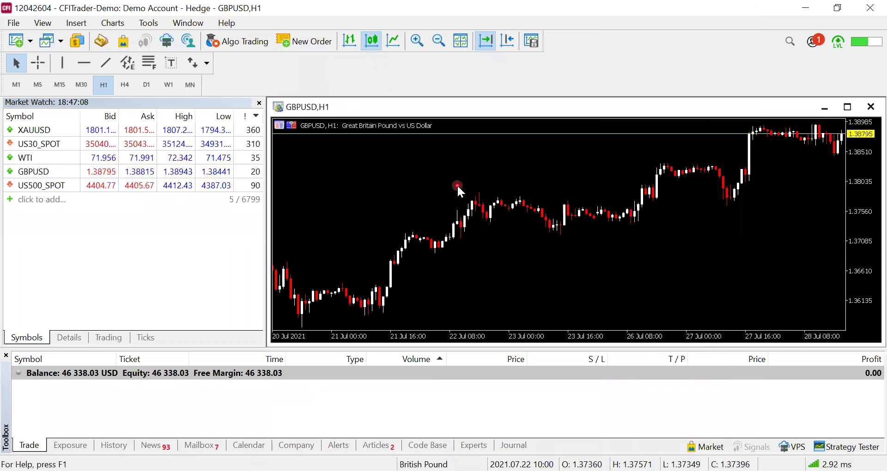
# Step: Show the one-click trading controls on the GBPUSD chart and briefly view the Market Watch trading tiles before returning to the symbol list
pyautogui.click(295, 122)
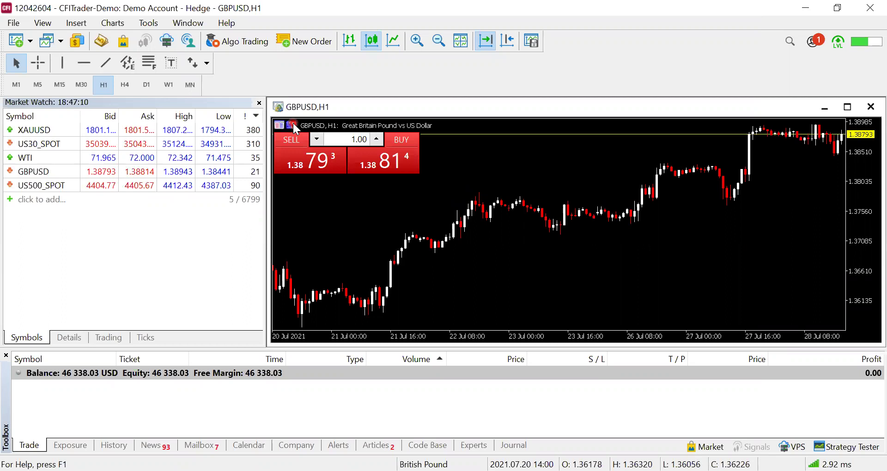
pyautogui.click(400, 218)
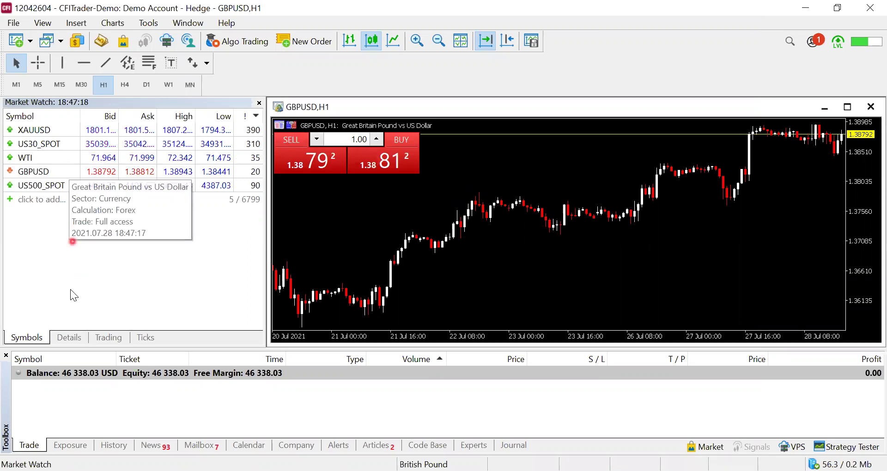
pyautogui.click(103, 339)
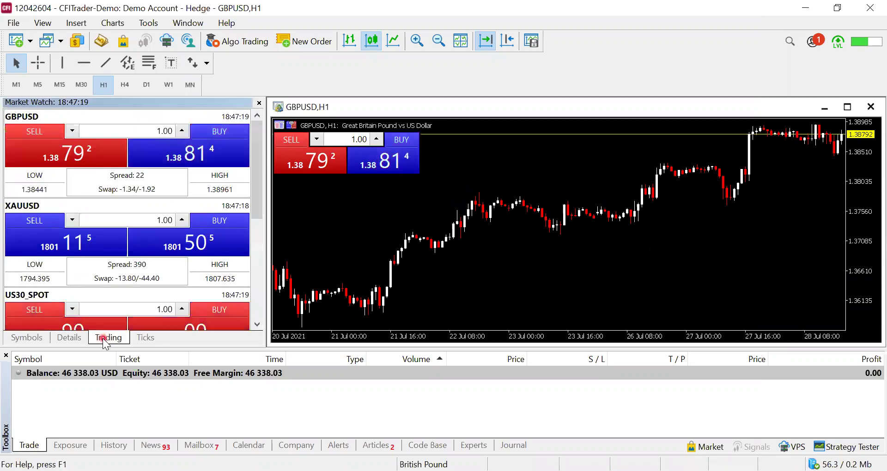
pyautogui.click(37, 338)
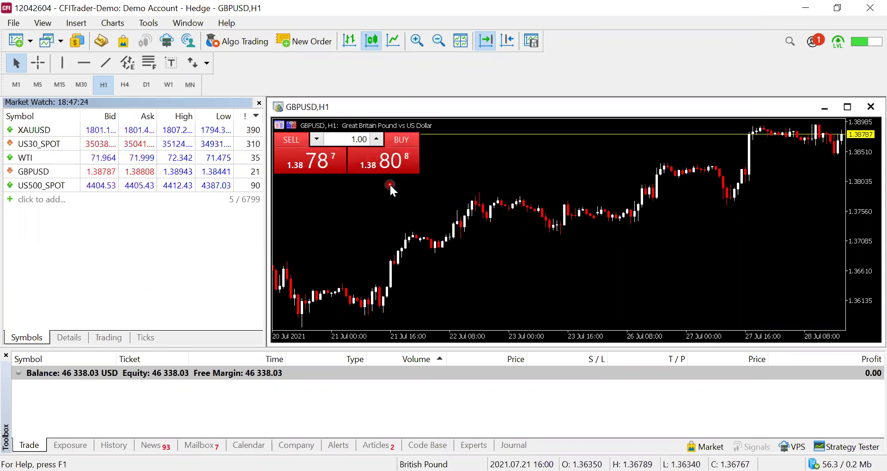
# Step: Open a 1.00-lot buy and a 1.00-lot sell position on GBPUSD with one-click trading
pyautogui.click(397, 153)
pyautogui.click(288, 163)
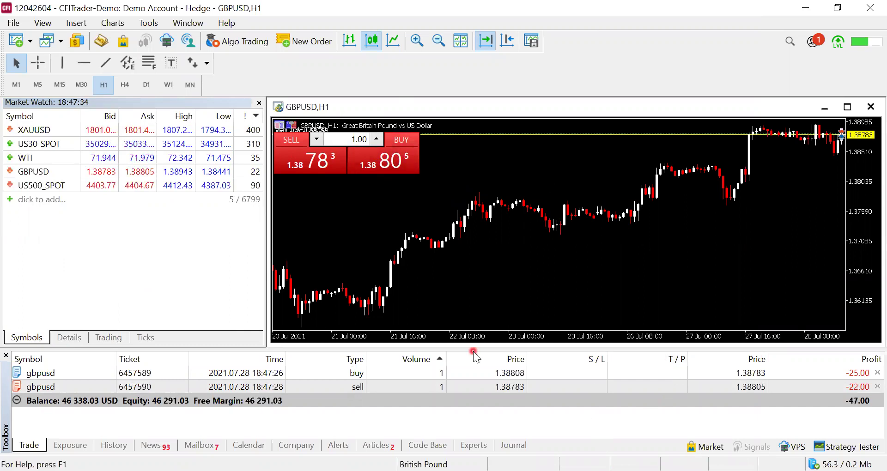
# Step: Close both open GBPUSD positions, sell first, and hide the one-click trading controls on the chart
pyautogui.click(878, 386)
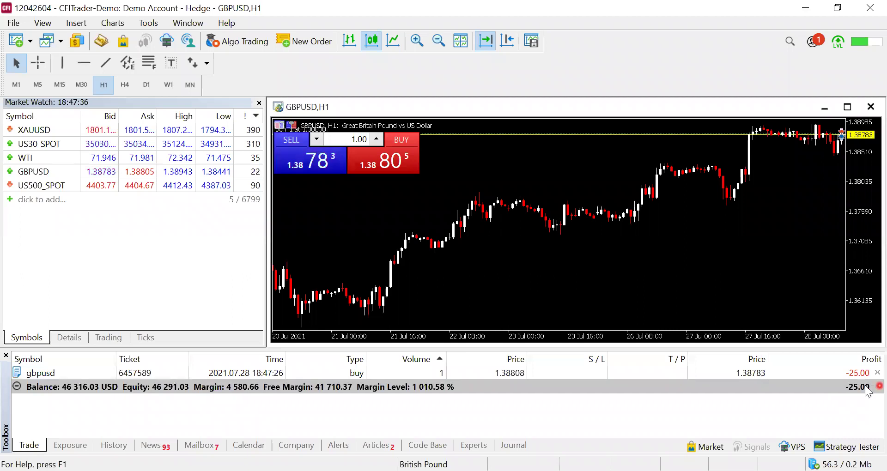
pyautogui.click(877, 373)
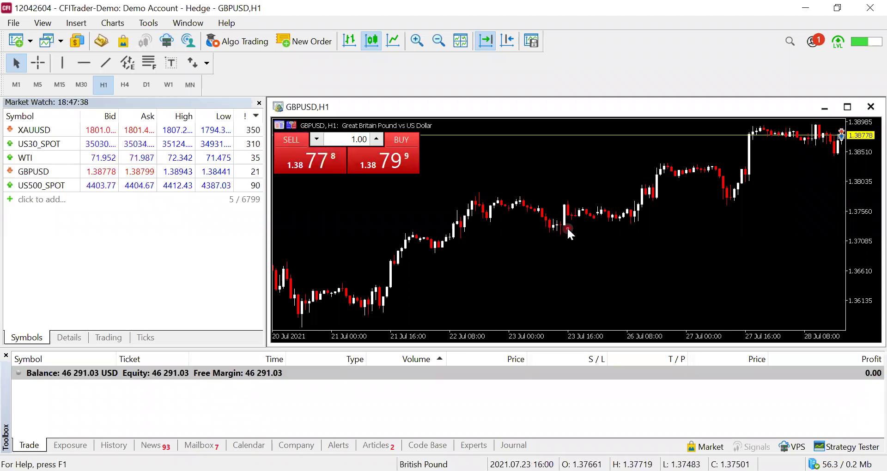
pyautogui.click(292, 125)
pyautogui.moveTo(401, 250)
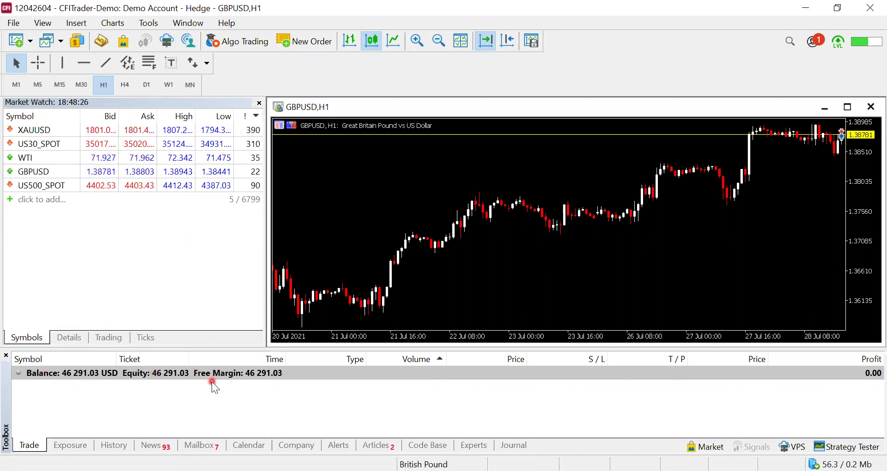
# Step: Bring back one-click trading on the GBPUSD chart to buy 1.00 lot, and close that position
pyautogui.click(292, 124)
pyautogui.click(387, 160)
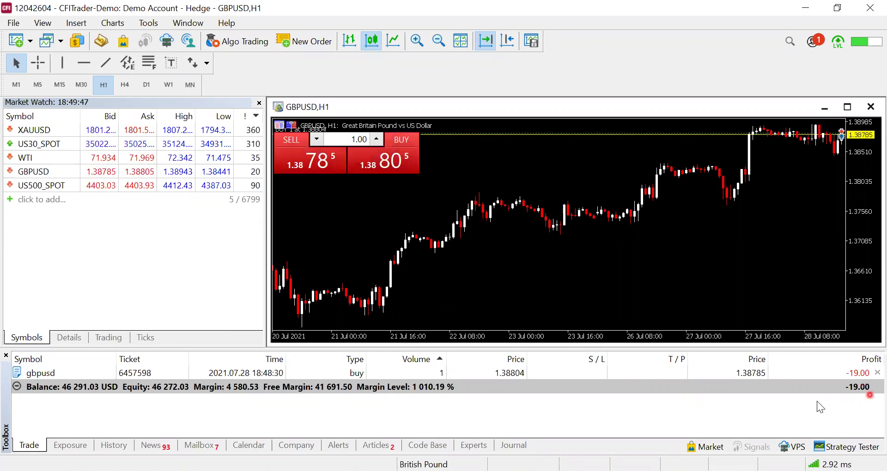
pyautogui.click(471, 421)
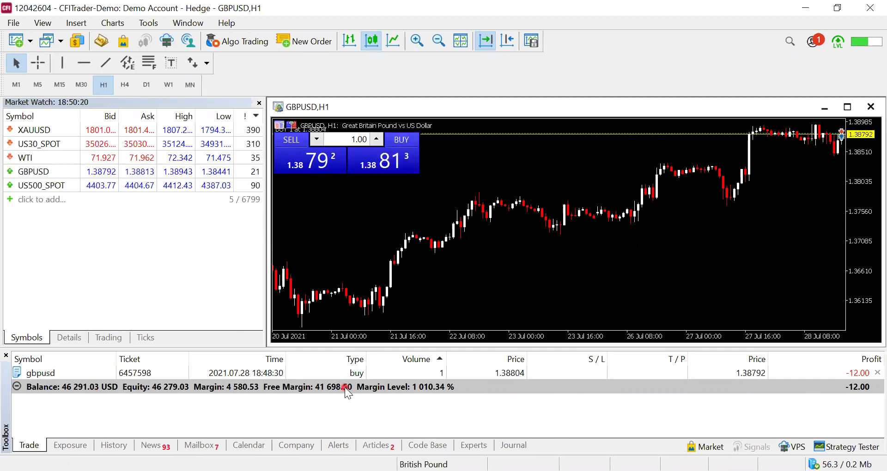
pyautogui.click(870, 374)
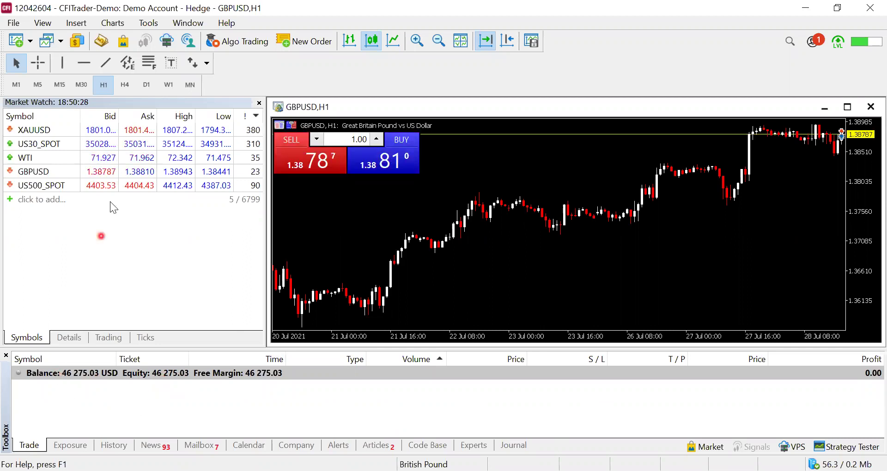
# Step: Buy another 1.00 lot of GBPUSD at market with one-click trading and leave the position open
pyautogui.rightClick(69, 174)
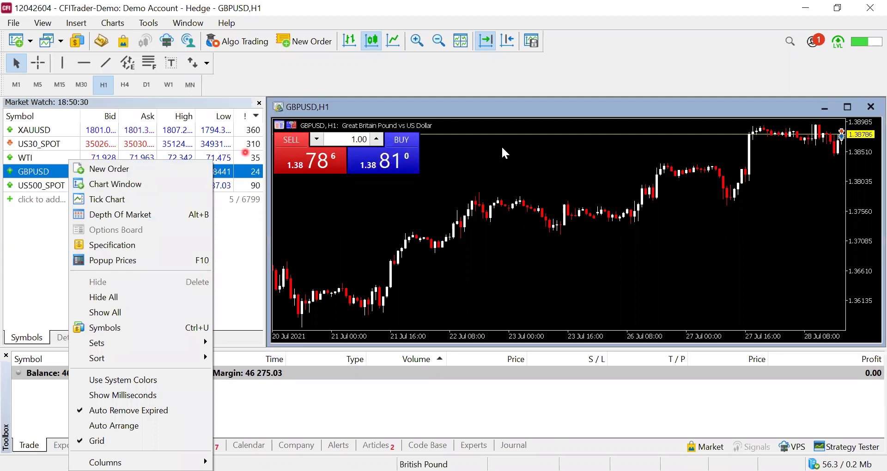
pyautogui.click(397, 162)
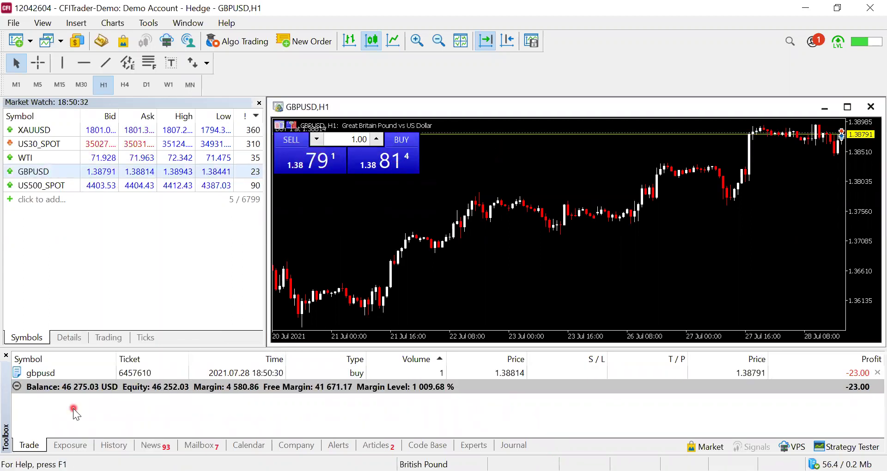
# Step: Examine the open GBPUSD position together with the account's balance, equity, margin, free margin and margin level
pyautogui.click(194, 388)
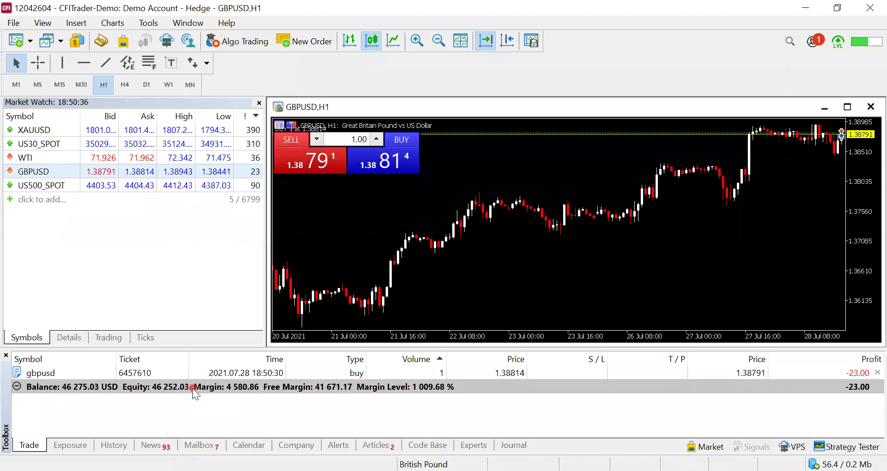
pyautogui.click(248, 418)
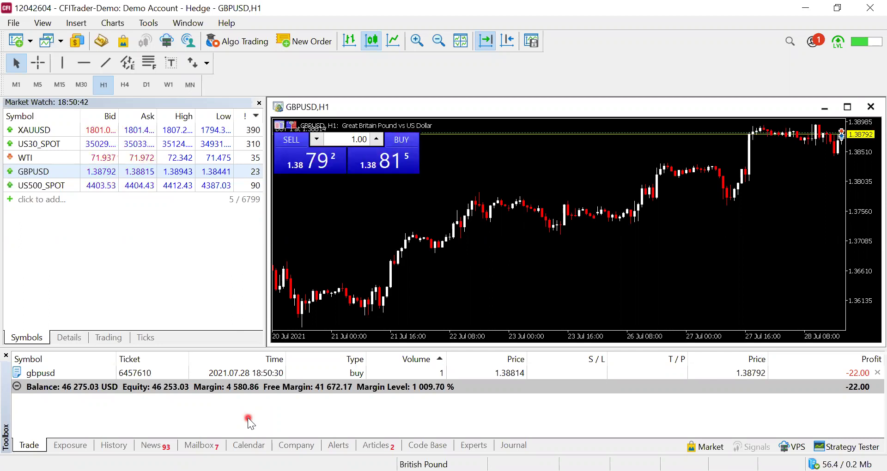
pyautogui.click(56, 375)
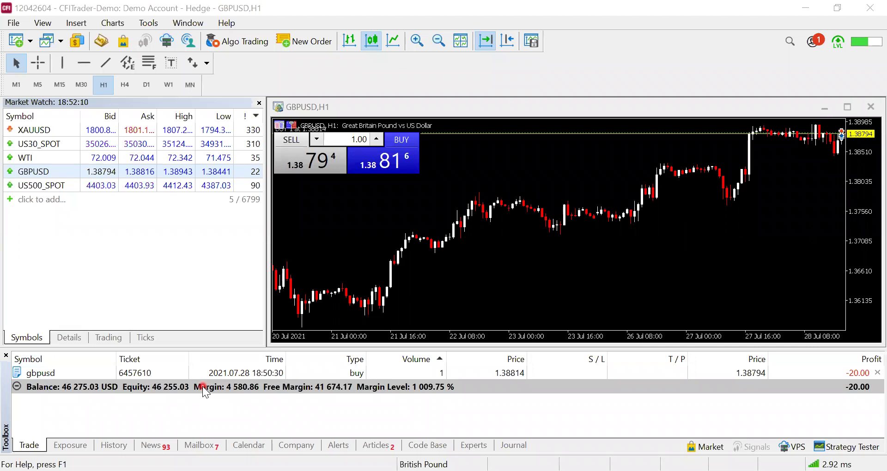
pyautogui.click(460, 399)
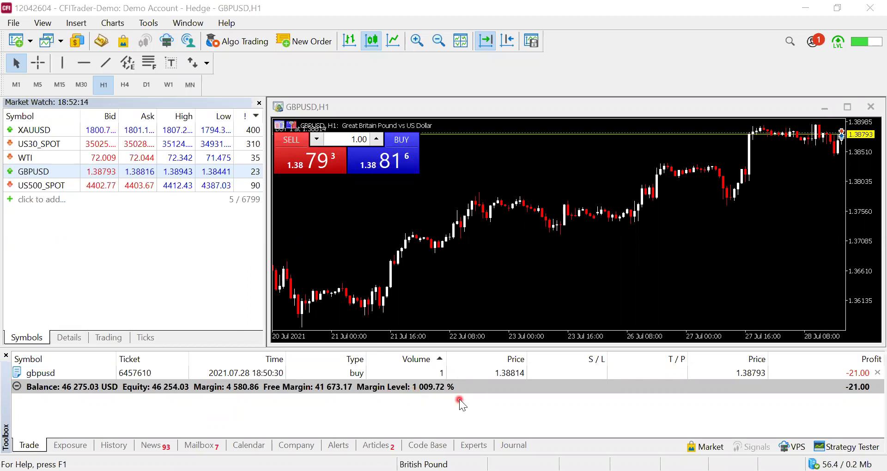
pyautogui.click(359, 408)
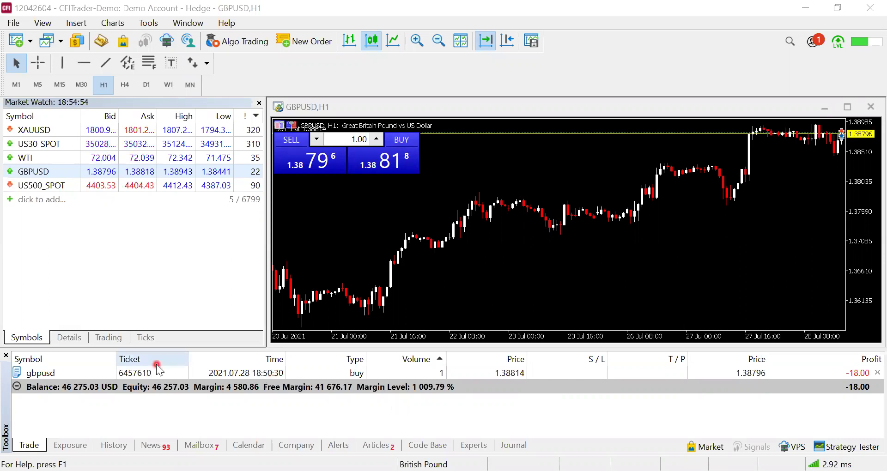
# Step: View the account's exposure by asset and the history of closed trades
pyautogui.click(67, 446)
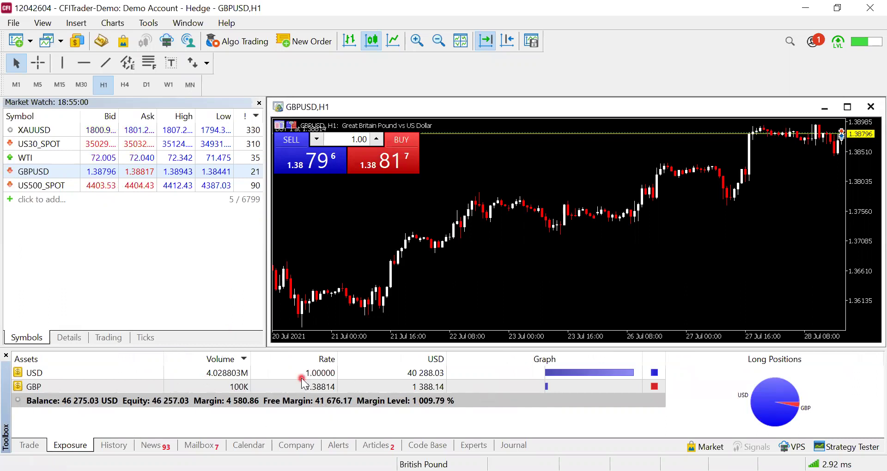
pyautogui.click(115, 445)
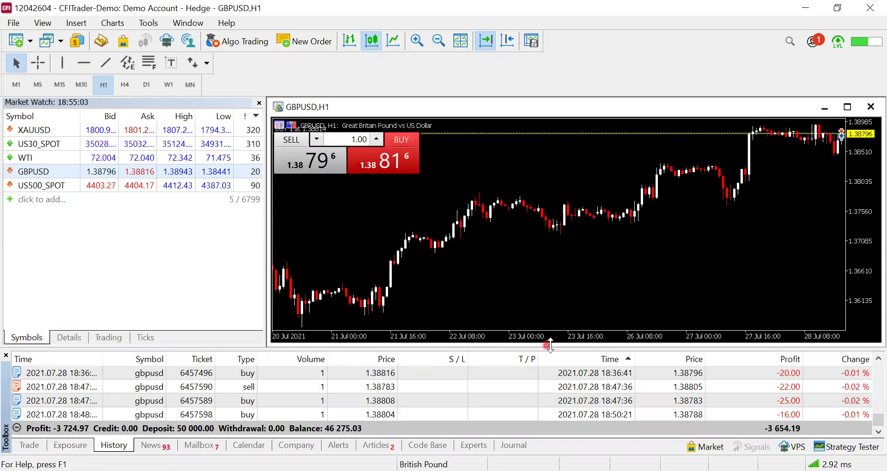
# Step: Enlarge the Toolbox and examine the full history of closed trades, including the available display, period and report options
pyautogui.moveTo(550, 345); pyautogui.dragTo(529, 128)
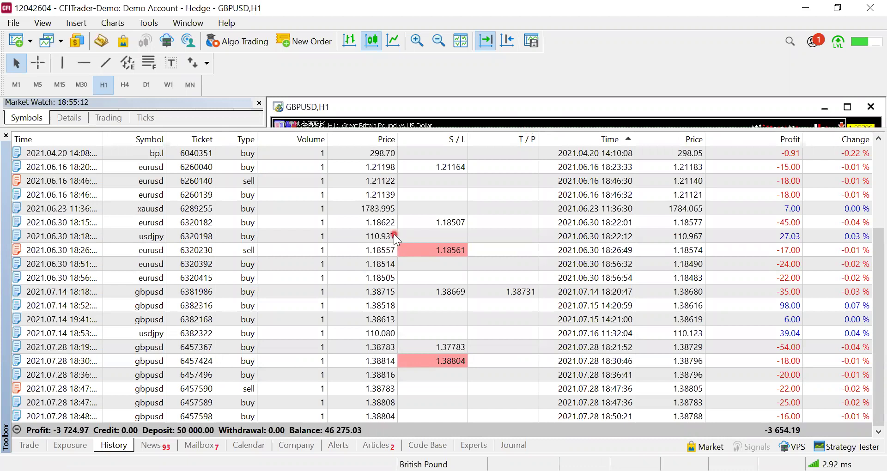
pyautogui.scroll(3, 614, 242)
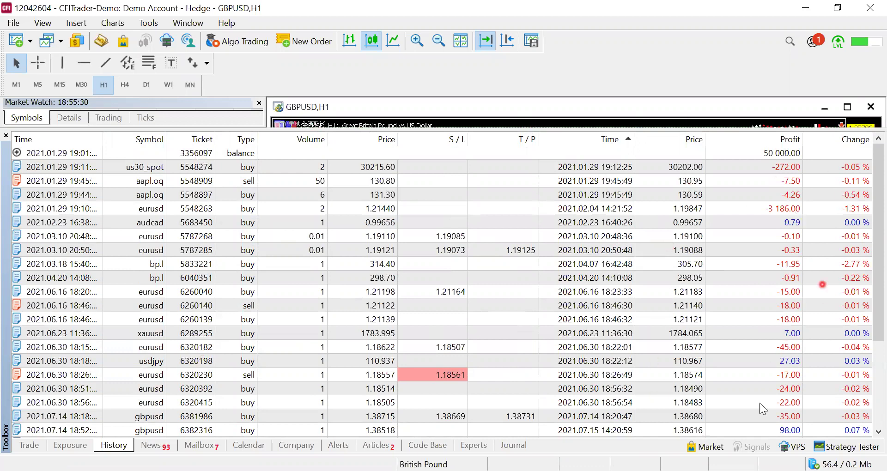
pyautogui.scroll(-3, 787, 179)
pyautogui.scroll(-1, 789, 183)
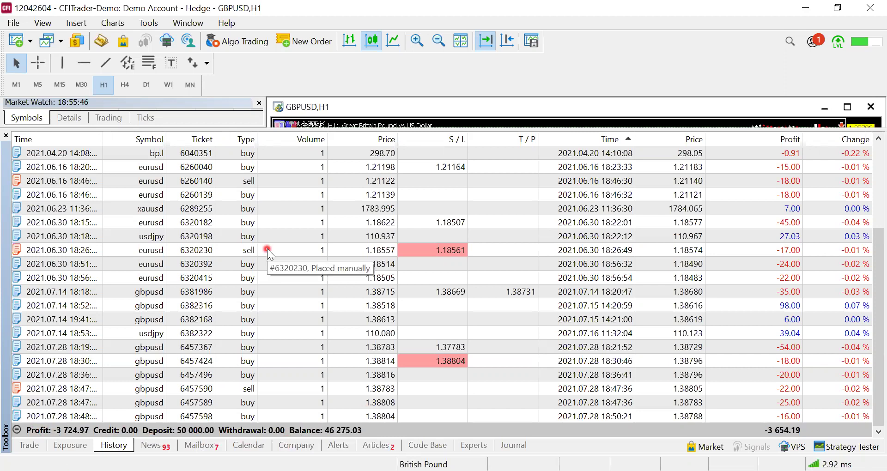
pyautogui.scroll(3, 312, 169)
pyautogui.scroll(-3, 314, 170)
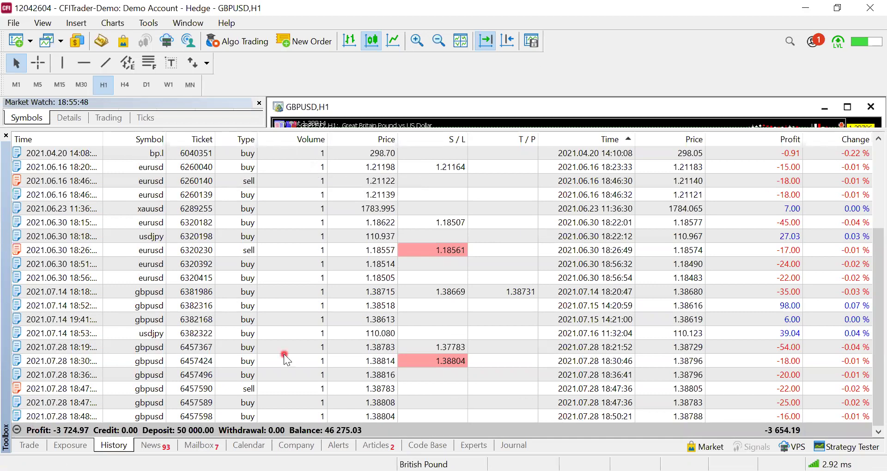
pyautogui.scroll(3, 323, 271)
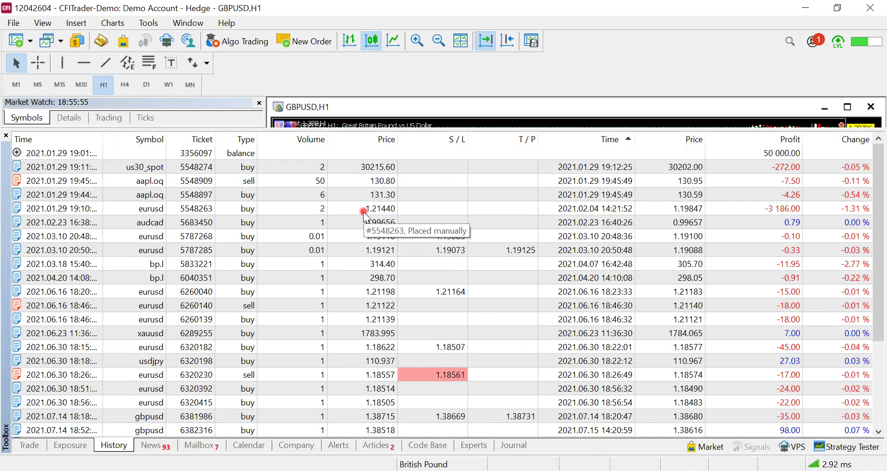
pyautogui.rightClick(418, 195)
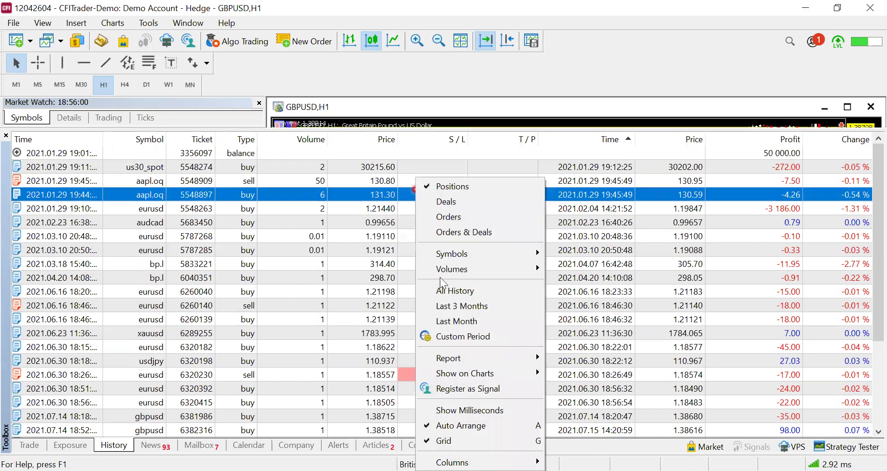
pyautogui.moveTo(487, 364)
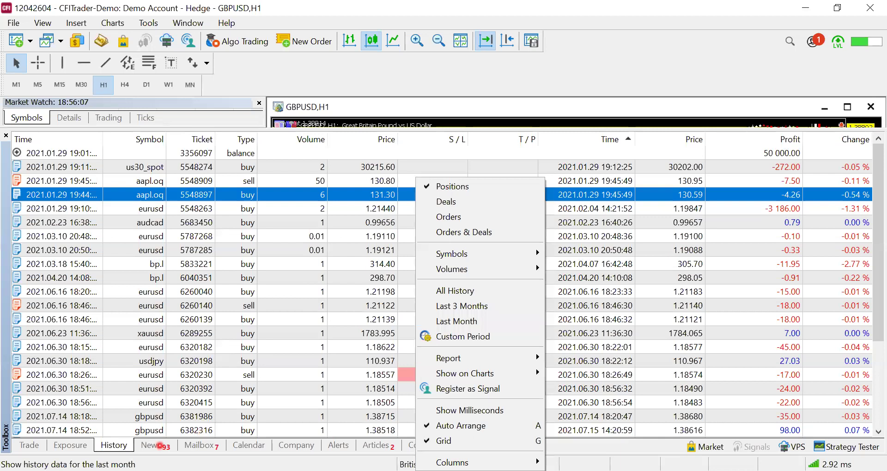
# Step: Open the news feed, read the Copper (CME) intraday analysis through to its supports and resistances, and close the article
pyautogui.click(160, 446)
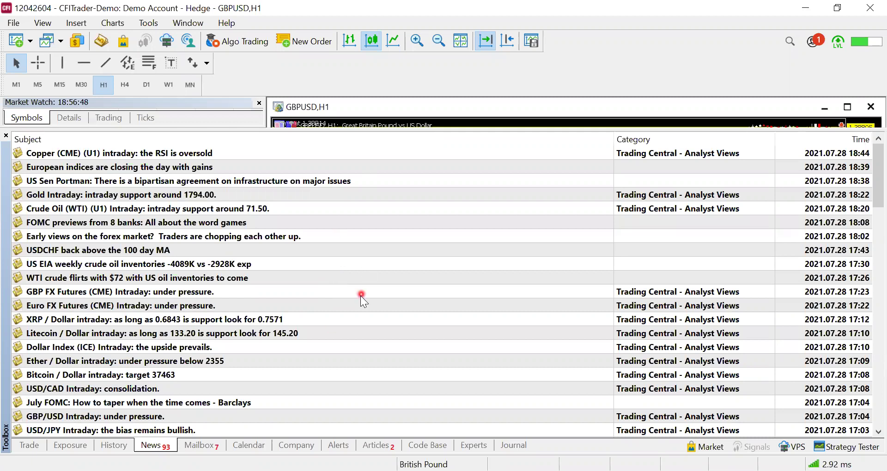
pyautogui.click(211, 158)
pyautogui.doubleClick(211, 158)
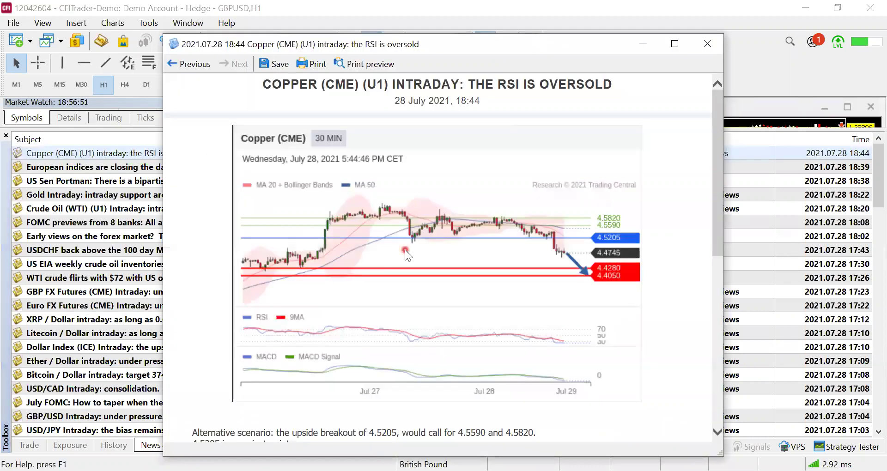
pyautogui.scroll(-10, 405, 249)
pyautogui.scroll(10, 405, 249)
pyautogui.scroll(-10, 405, 249)
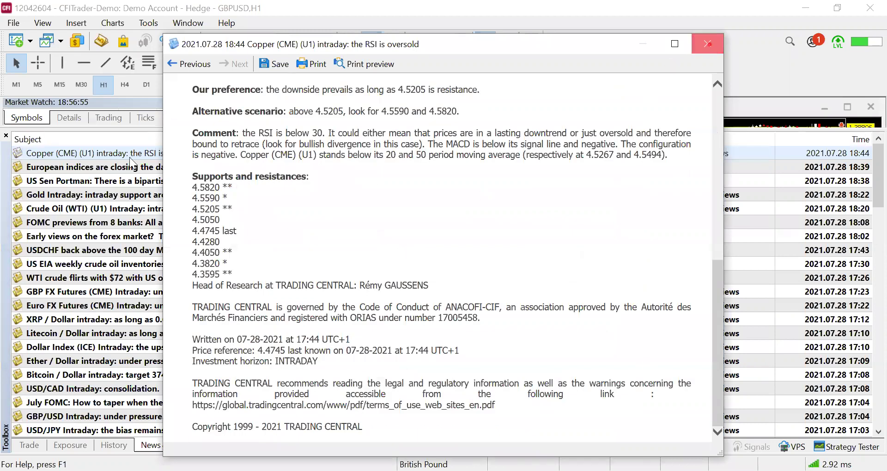
pyautogui.click(710, 45)
# Step: Read the news item about European indices closing the day with gains, close it and browse the remaining headlines
pyautogui.click(121, 168)
pyautogui.doubleClick(121, 168)
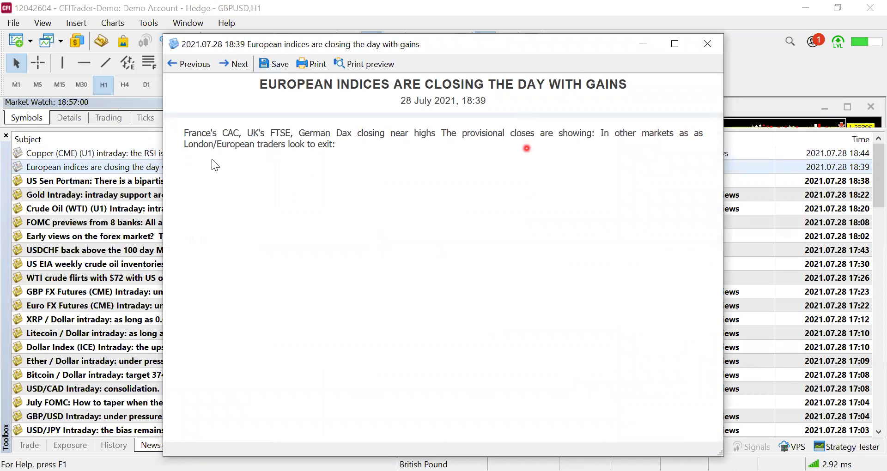
pyautogui.click(700, 53)
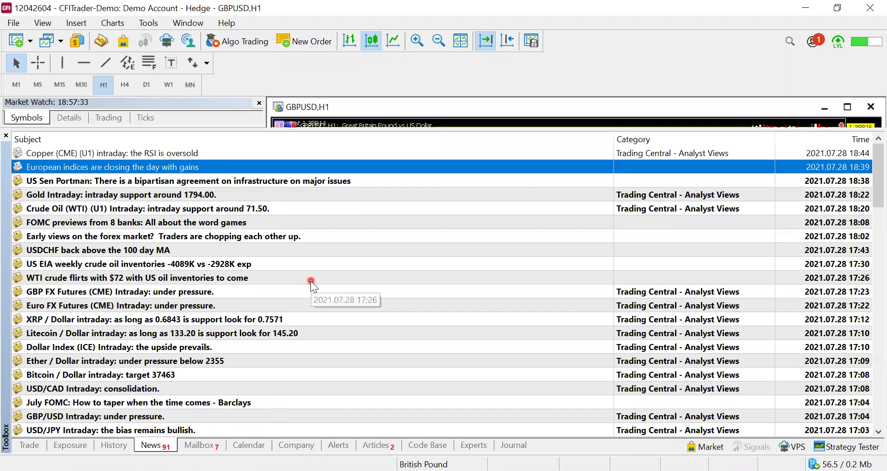
pyautogui.scroll(-15, 311, 281)
pyautogui.scroll(15, 311, 281)
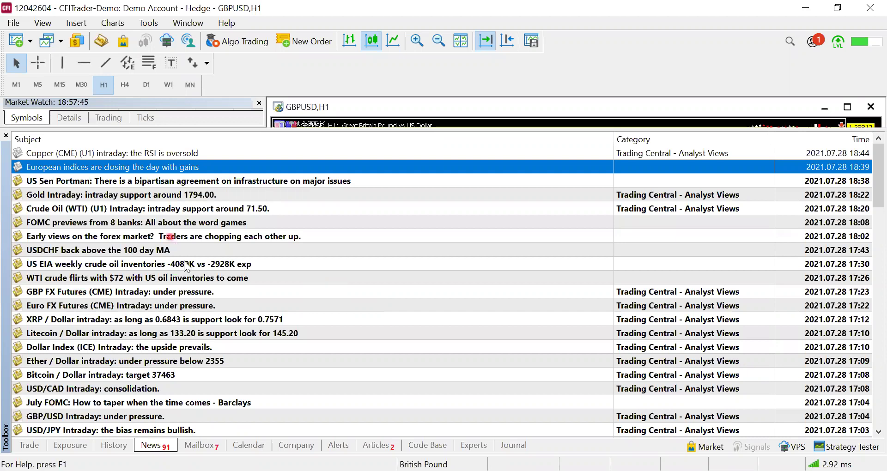
pyautogui.scroll(-20, 200, 290)
pyautogui.scroll(20, 200, 291)
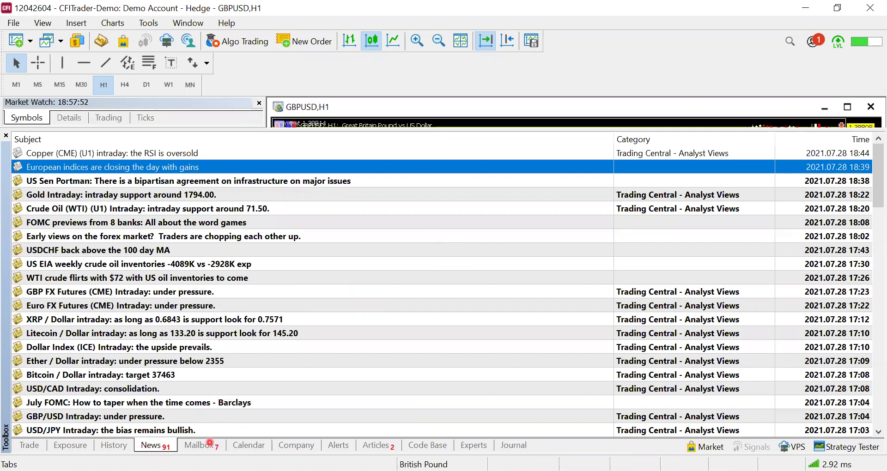
# Step: View the mailbox messages and browse the economic calendar's past and upcoming events
pyautogui.click(202, 446)
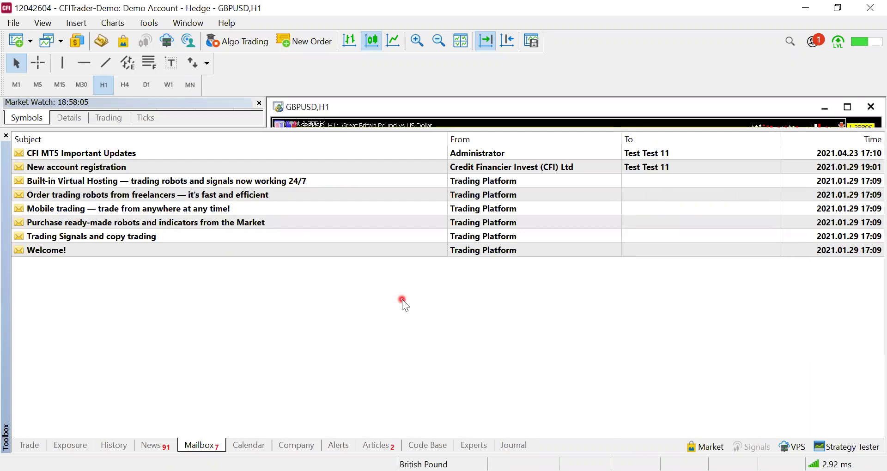
pyautogui.click(250, 444)
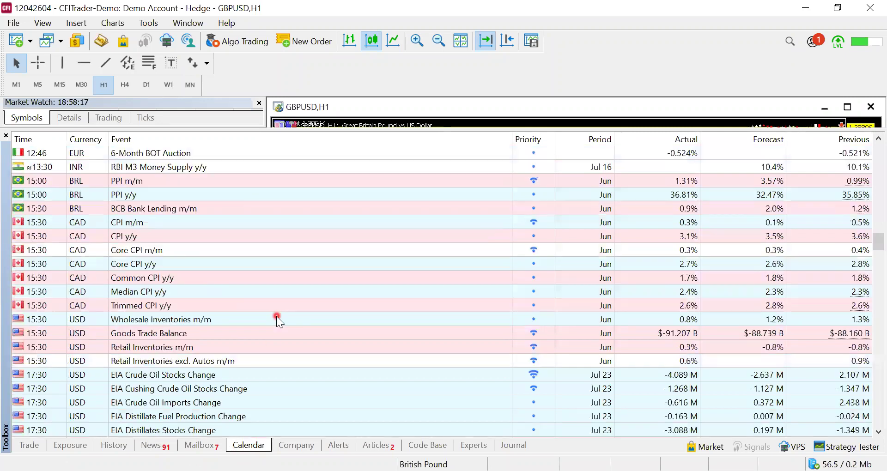
pyautogui.scroll(-20, 277, 318)
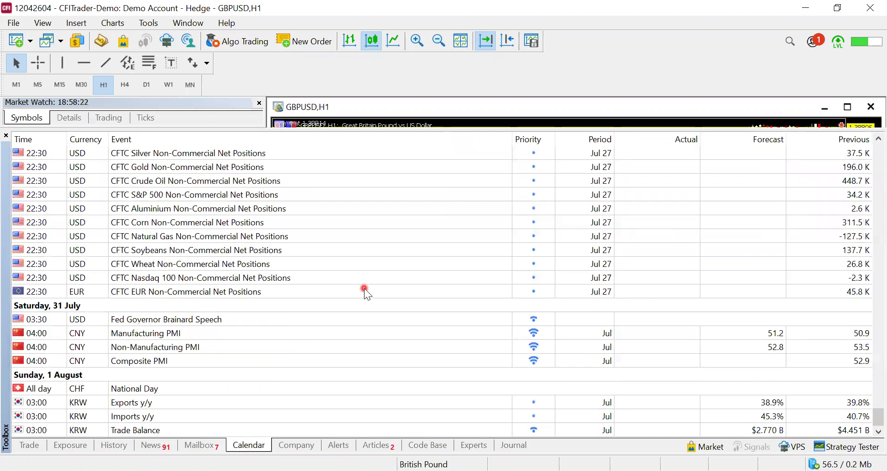
pyautogui.scroll(20, 365, 289)
pyautogui.scroll(5, 364, 289)
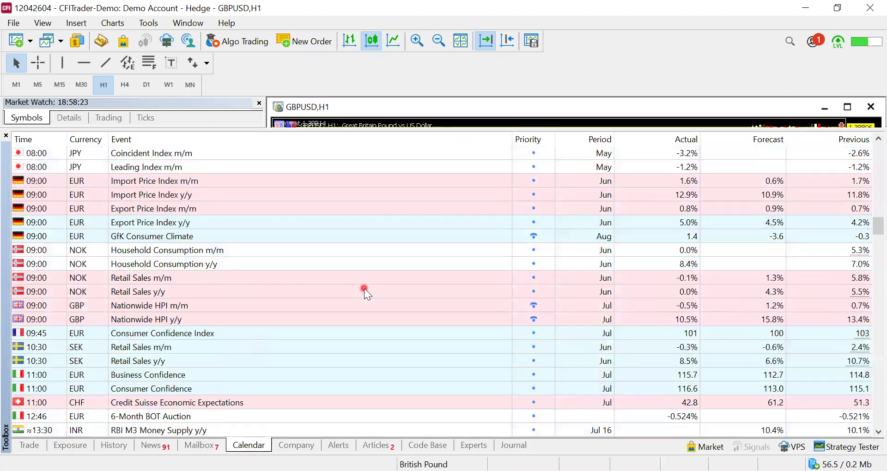
pyautogui.scroll(12, 364, 289)
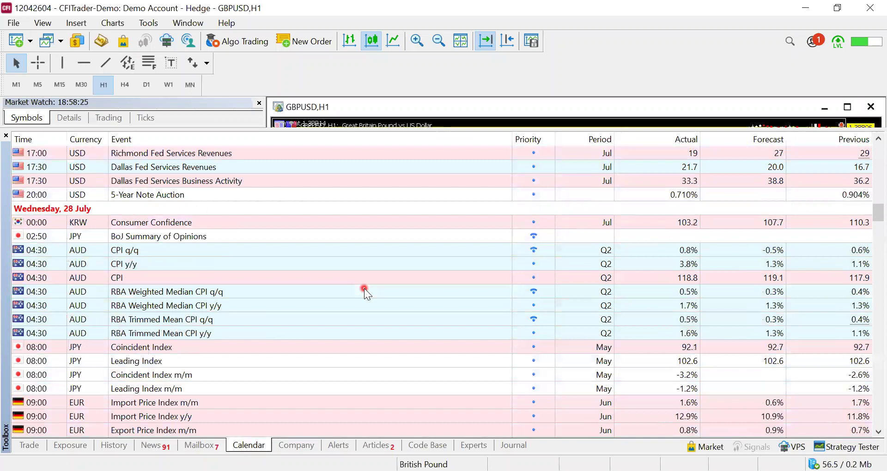
pyautogui.scroll(6, 364, 288)
pyautogui.scroll(-6, 365, 288)
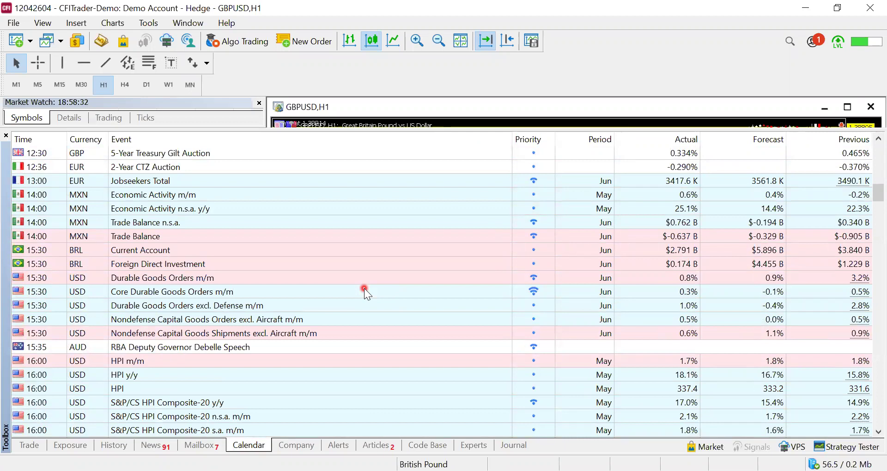
# Step: Look through the company page, the alerts, the MQL5 articles, the code base and the experts log
pyautogui.click(296, 446)
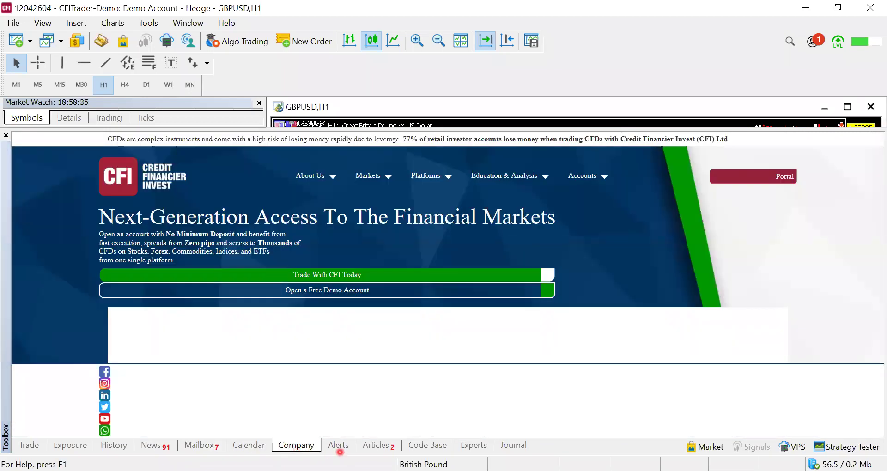
pyautogui.click(345, 447)
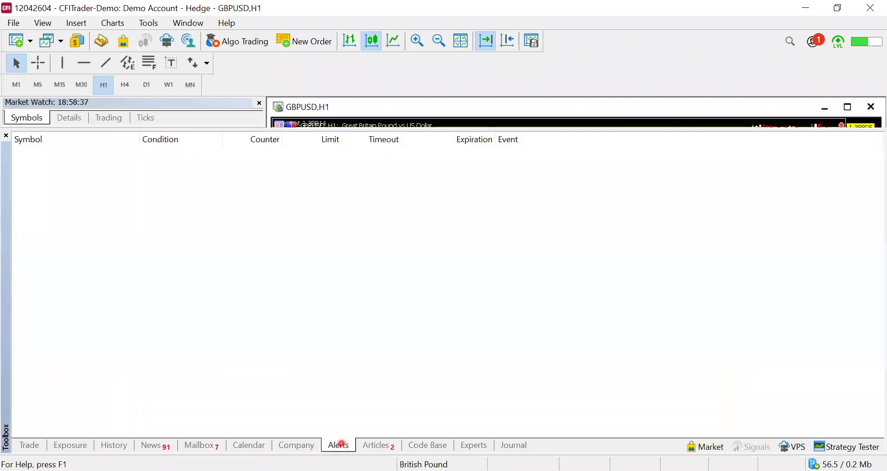
pyautogui.click(366, 447)
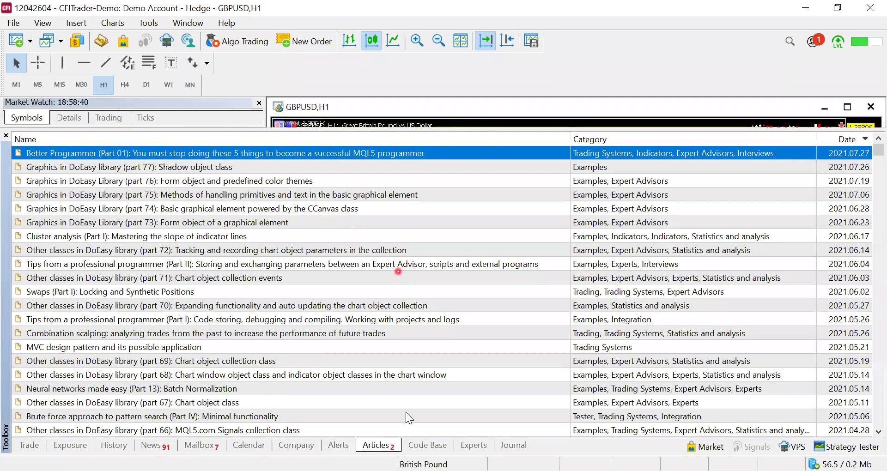
pyautogui.click(428, 447)
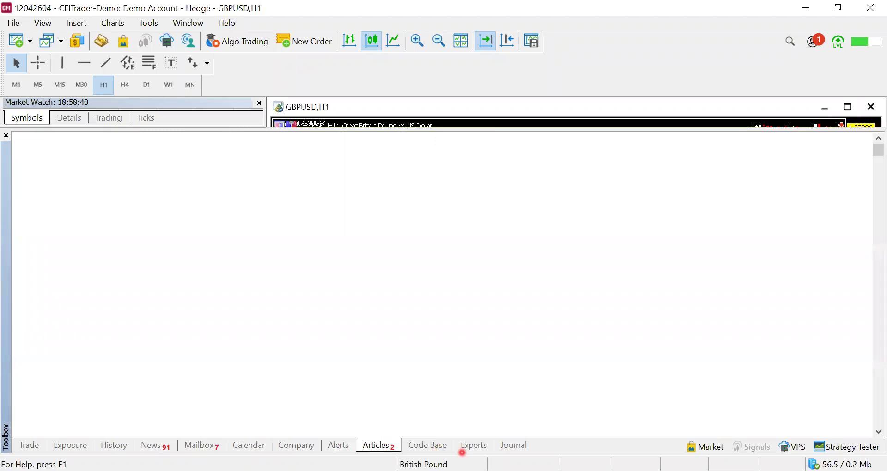
pyautogui.click(463, 448)
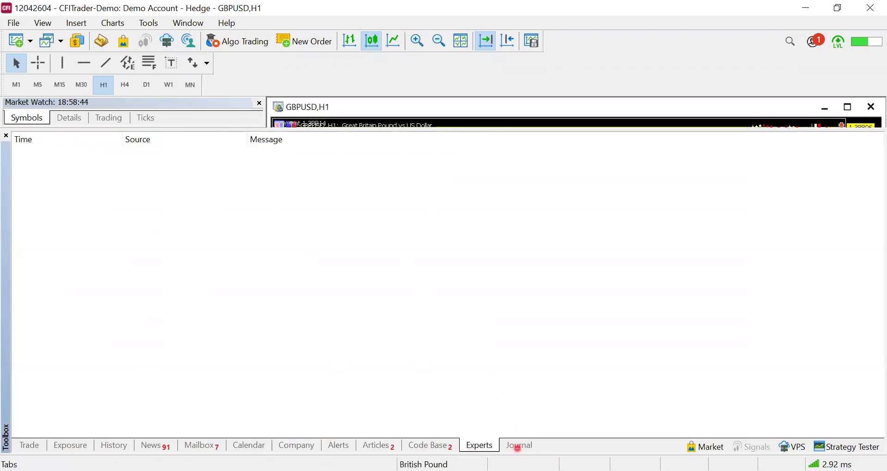
# Step: Examine the terminal journal from the latest trade entries back to the day's first startup entries
pyautogui.click(518, 447)
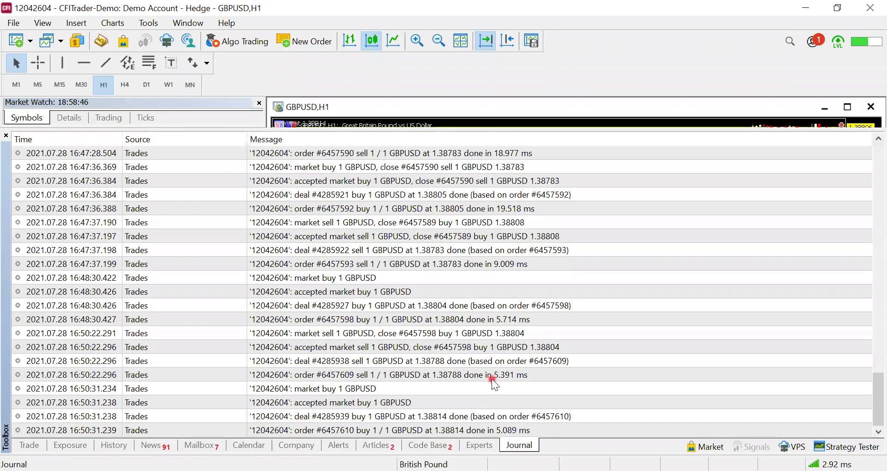
pyautogui.scroll(10, 382, 363)
pyautogui.scroll(-10, 383, 363)
pyautogui.scroll(10, 425, 268)
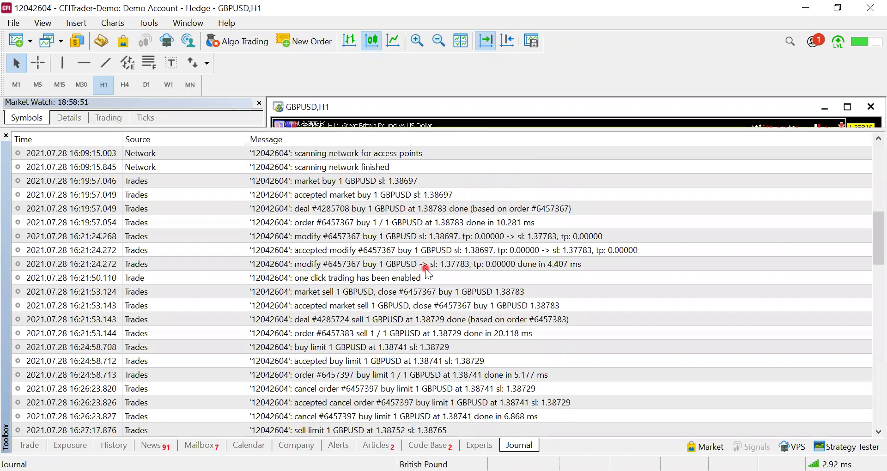
pyautogui.scroll(-10, 425, 268)
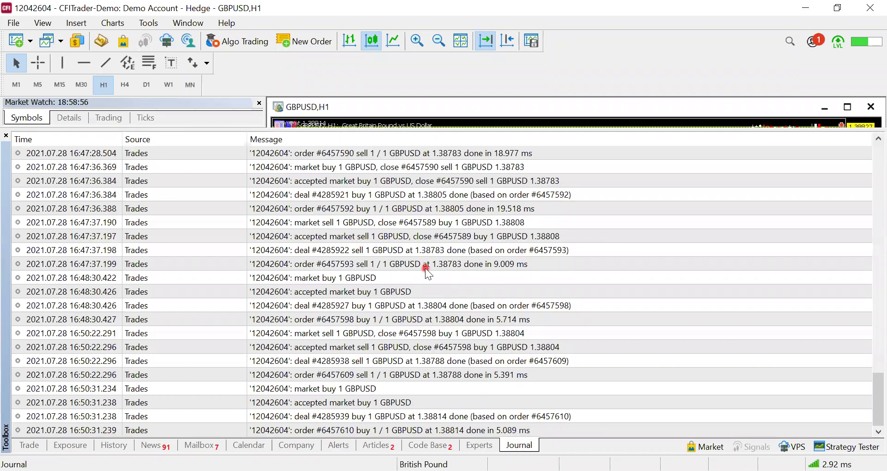
pyautogui.scroll(15, 425, 268)
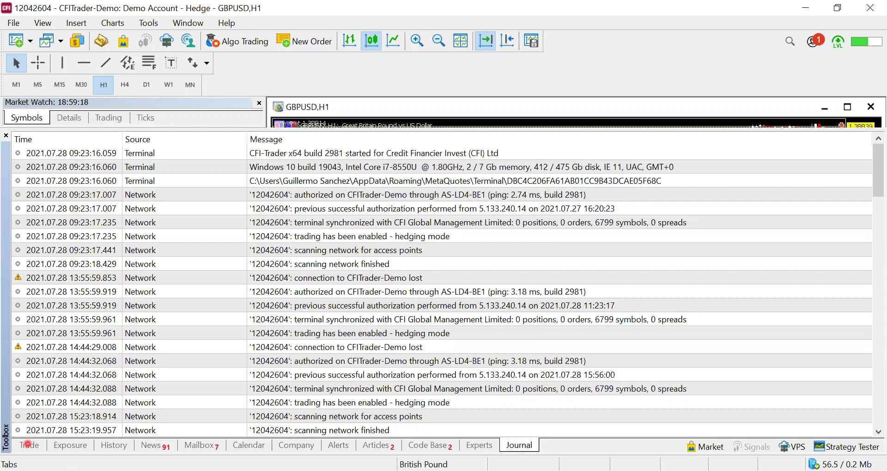
# Step: Return to the open positions, shrink the Toolbox to a few rows and tile the GBPUSD chart to fill the workspace
pyautogui.click(28, 445)
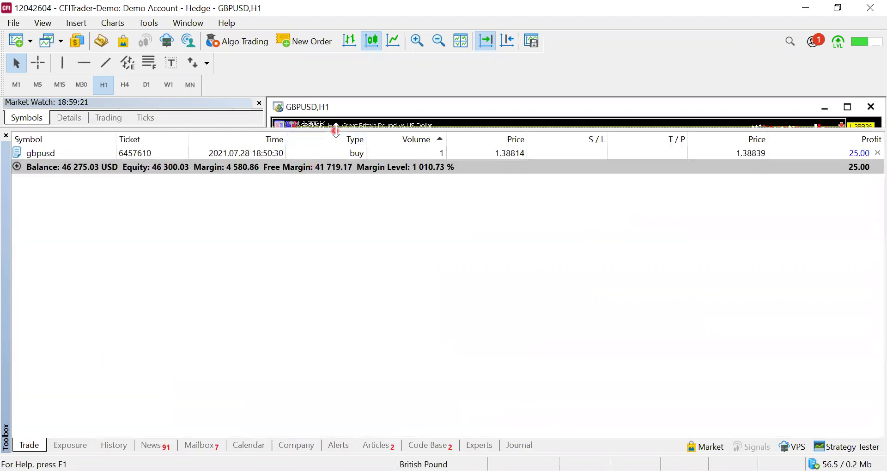
pyautogui.moveTo(336, 131)
pyautogui.mouseDown()
pyautogui.moveTo(298, 390)
pyautogui.moveTo(298, 381)
pyautogui.mouseUp()
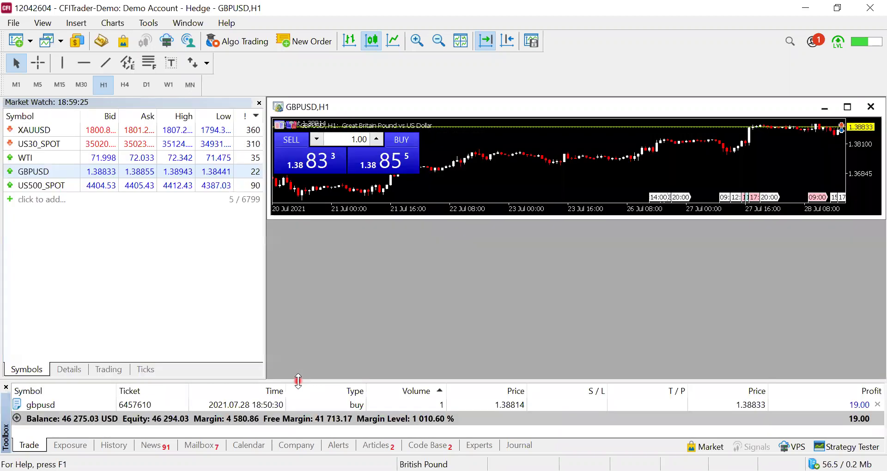
pyautogui.click(465, 49)
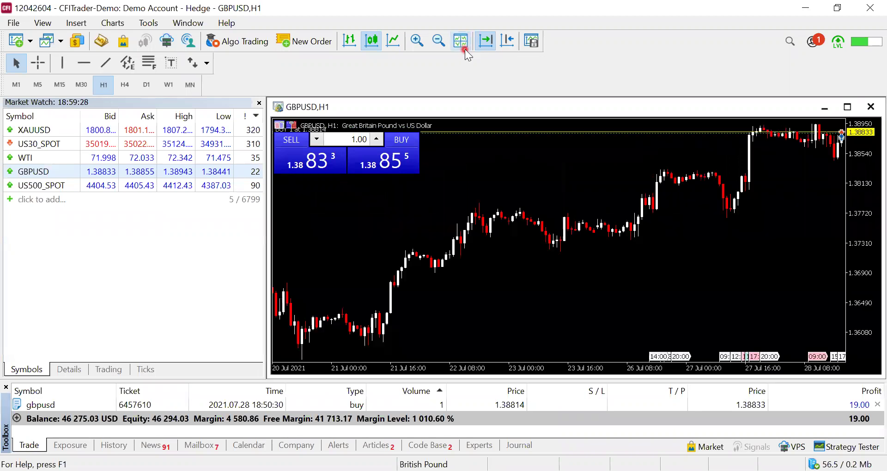